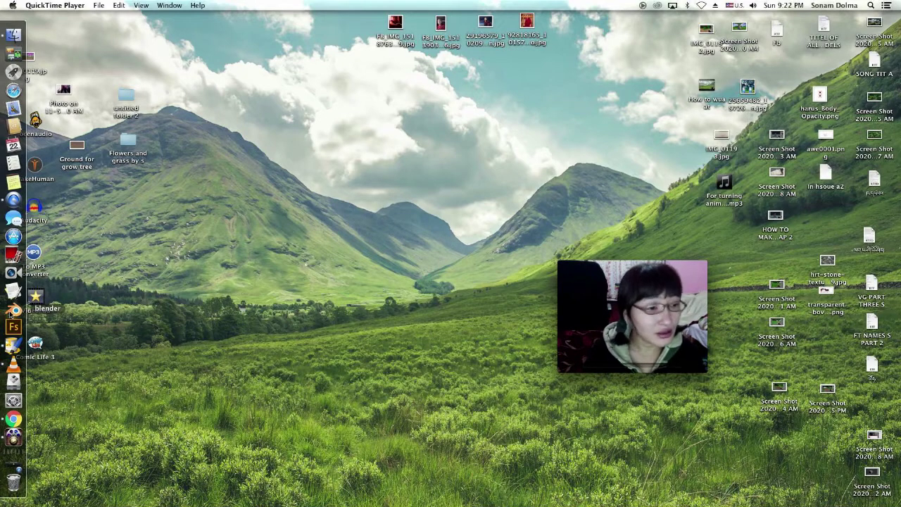
Step: Switch to Blender, set the QuickTime Player recording window to float on top, and move it lower over the viewport
click(11, 312)
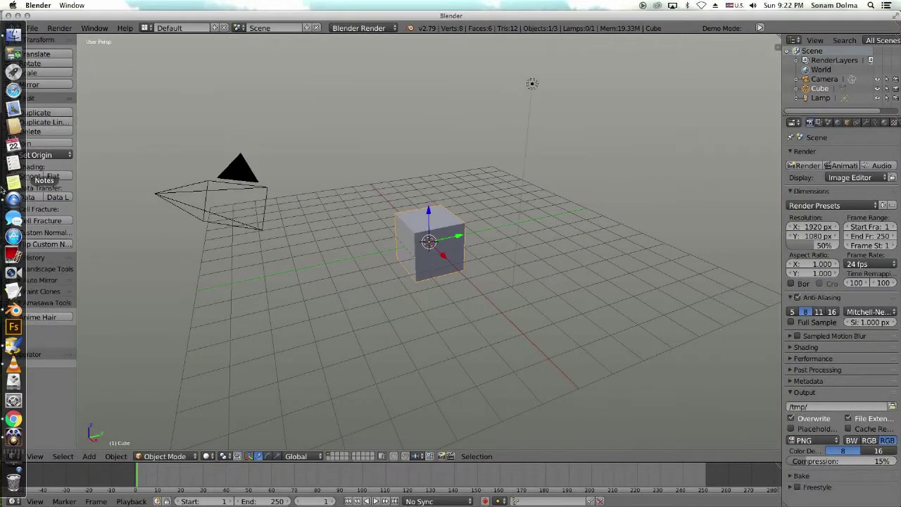
click(10, 197)
click(120, 6)
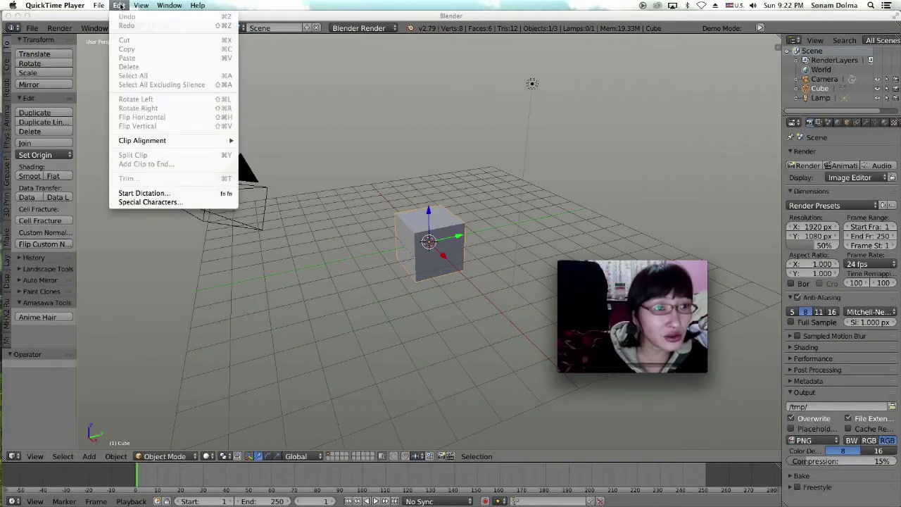
mouse_move(141, 6)
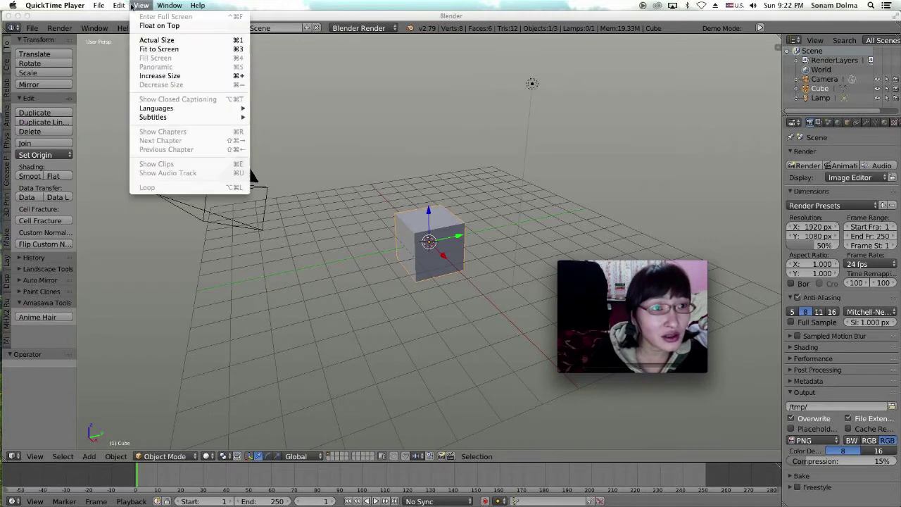
click(149, 25)
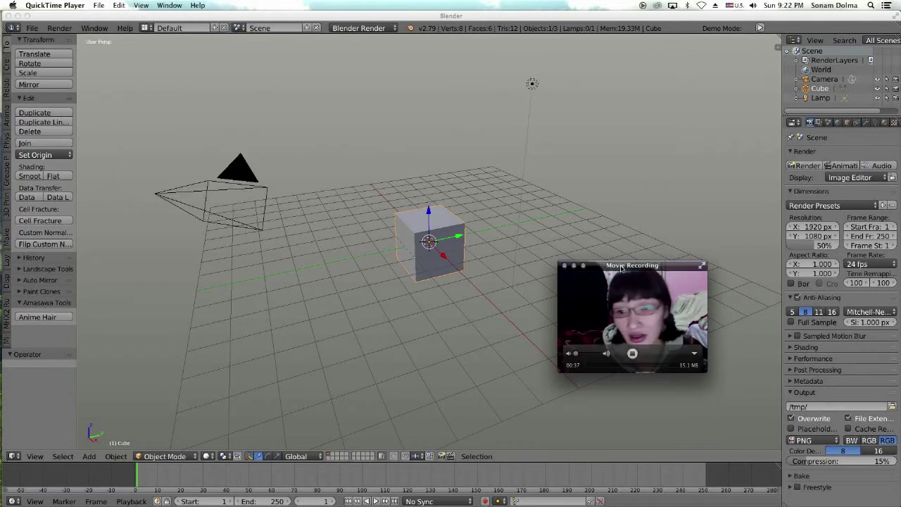
drag(618, 265, 628, 340)
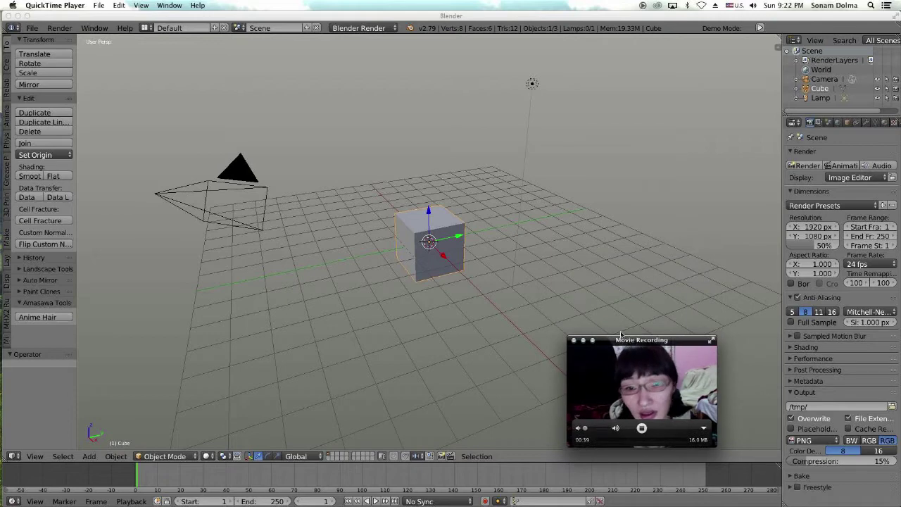
Step: Start the Screencast Keys display in the 3D view and set its mouse icon size to 135
click(776, 49)
click(776, 49)
scroll(734, 260, down, 6)
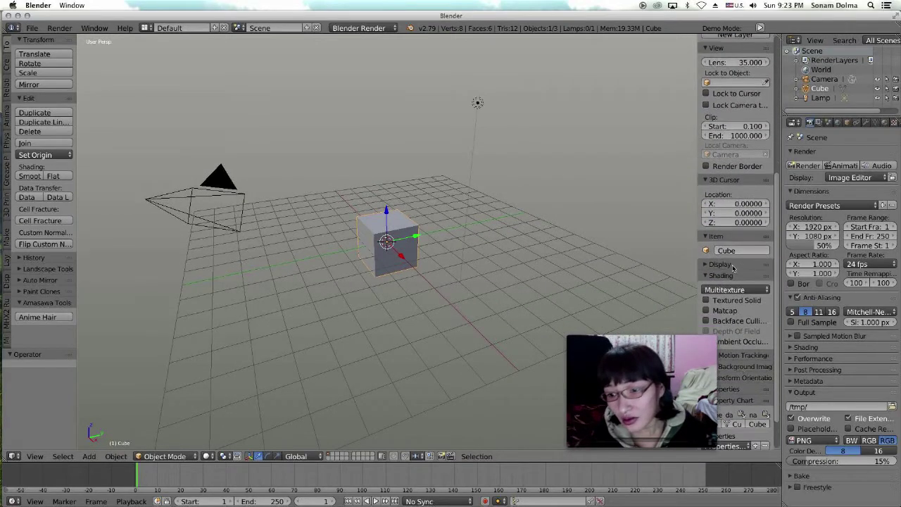
click(738, 442)
scroll(750, 422, down, 5)
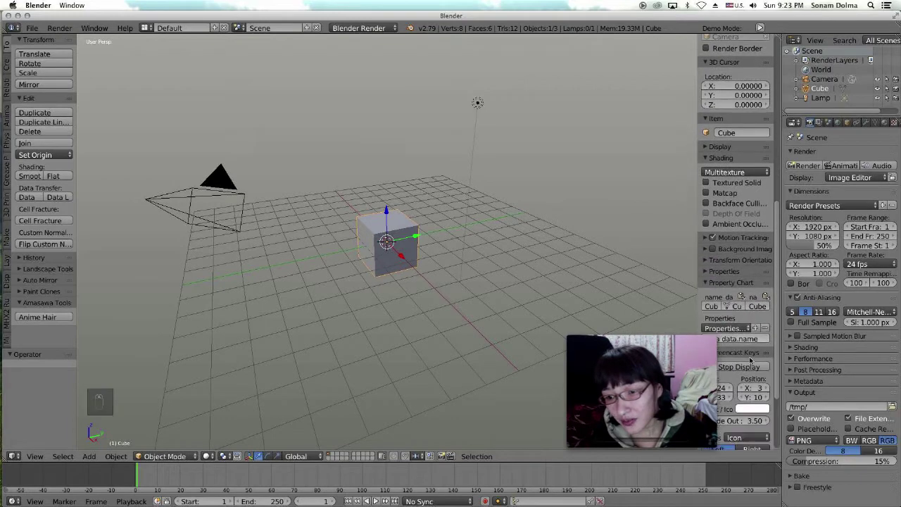
drag(719, 322, 775, 322)
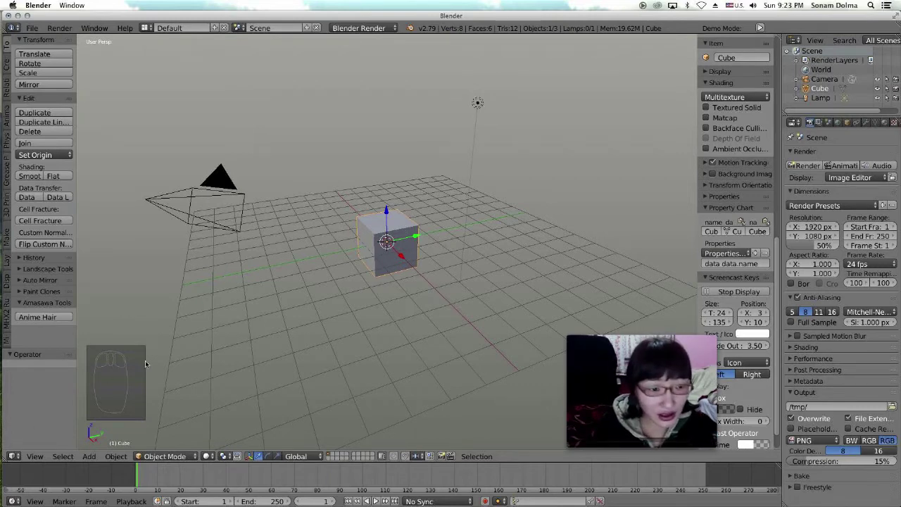
Step: Delete all the default objects, including the cube, lamp and camera, from the scene
click(34, 457)
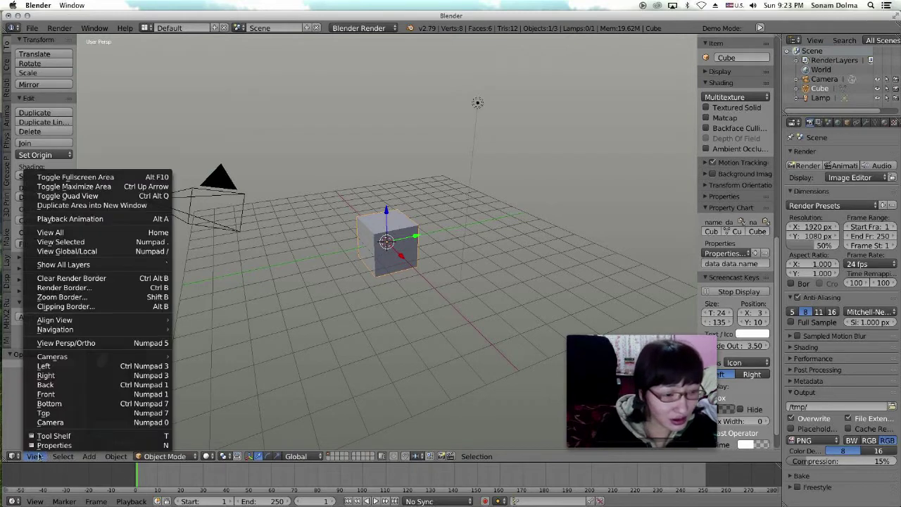
click(47, 391)
middle_drag(322, 316, 335, 339)
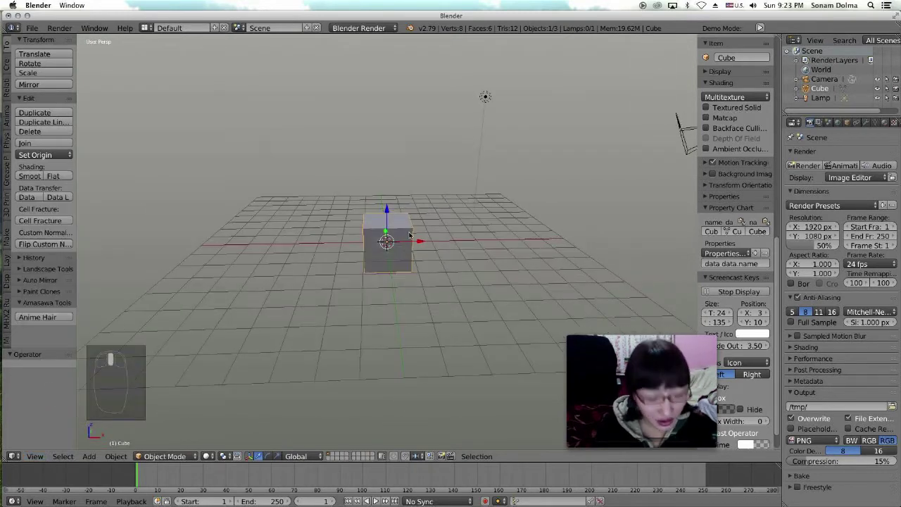
key(a)
key(a)
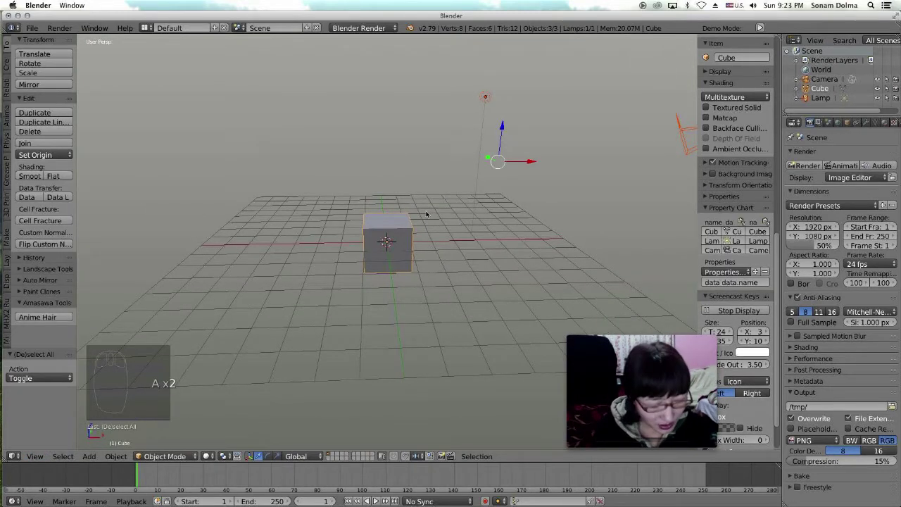
key(x)
click(423, 211)
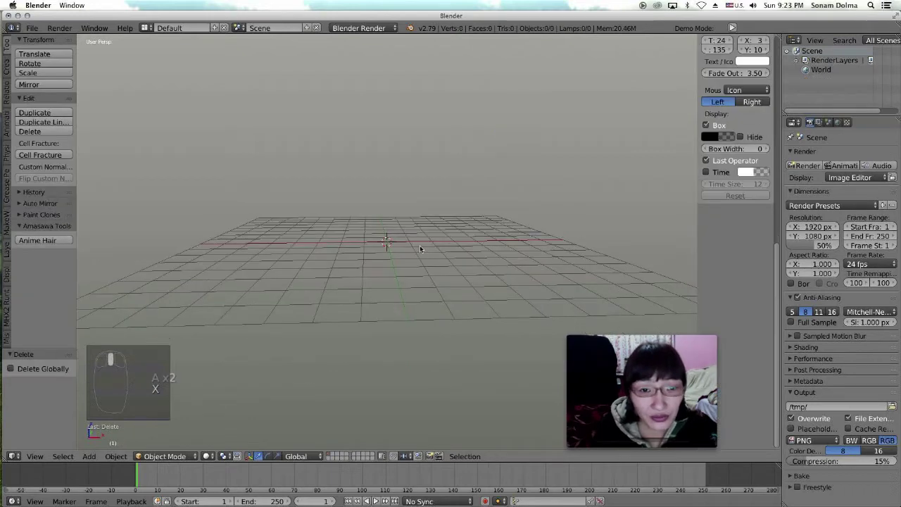
Step: Start an Append with thumbnail display and open FOR TURNING VOICE ACTINGA.blend from Documents/ALL D STUFFS A/INSICTES ANIMTION
click(31, 28)
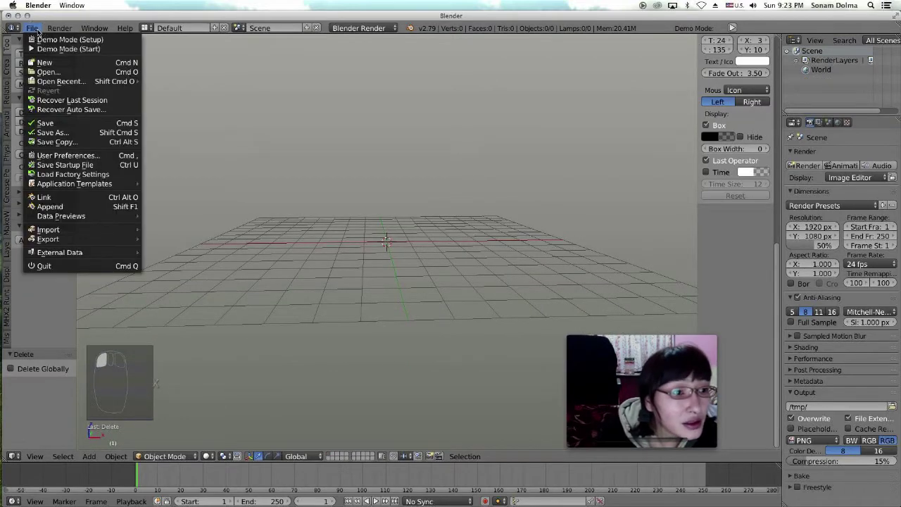
click(81, 208)
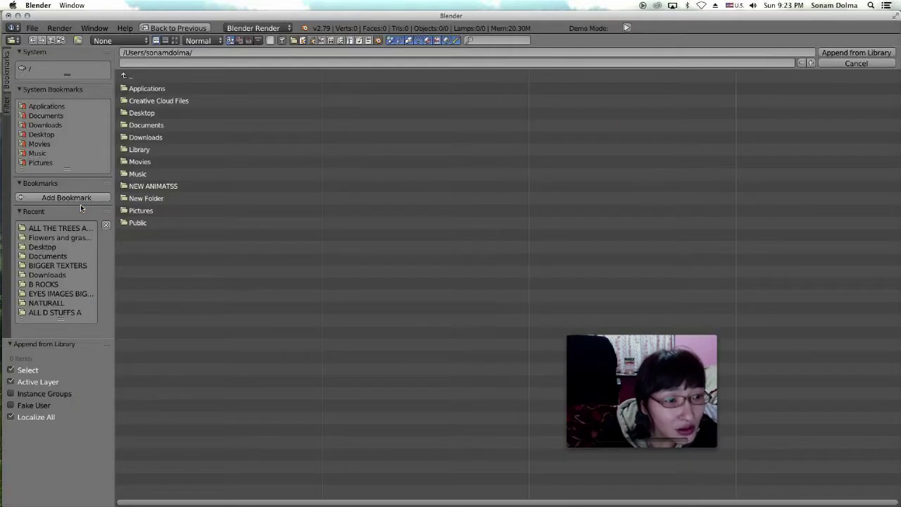
click(175, 40)
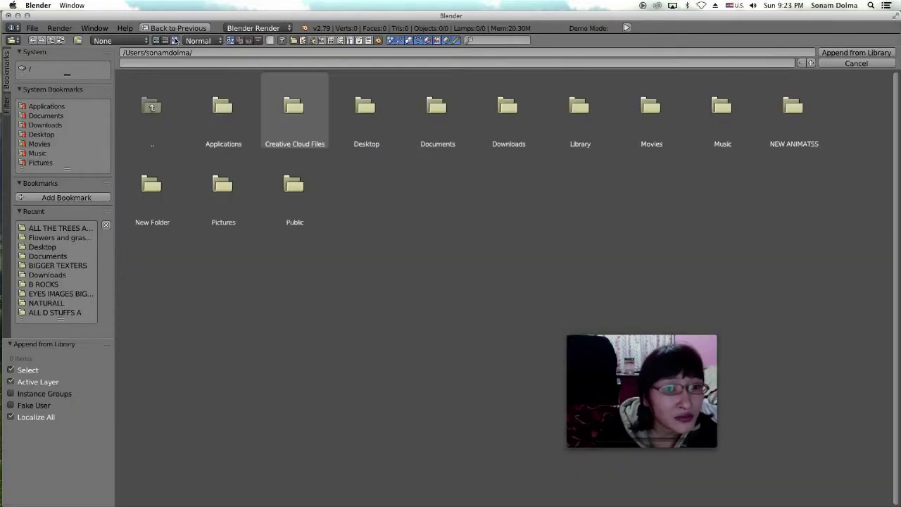
click(42, 125)
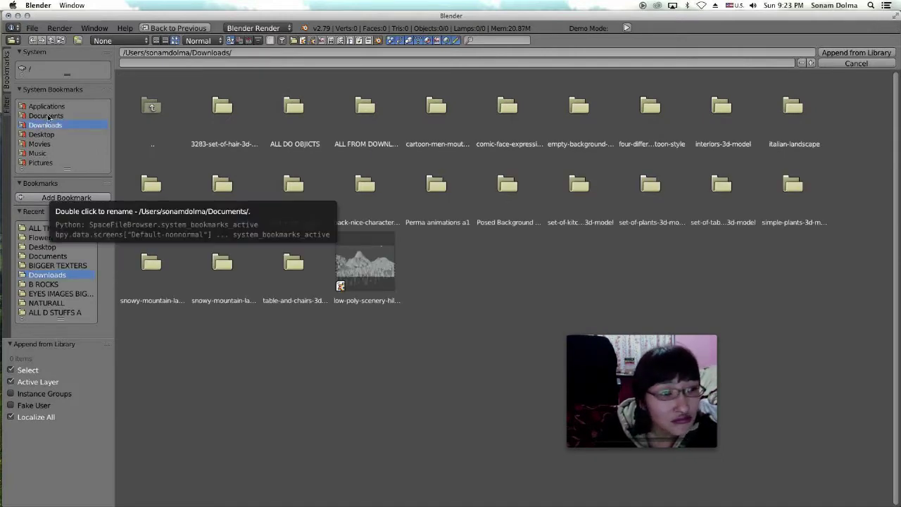
click(51, 117)
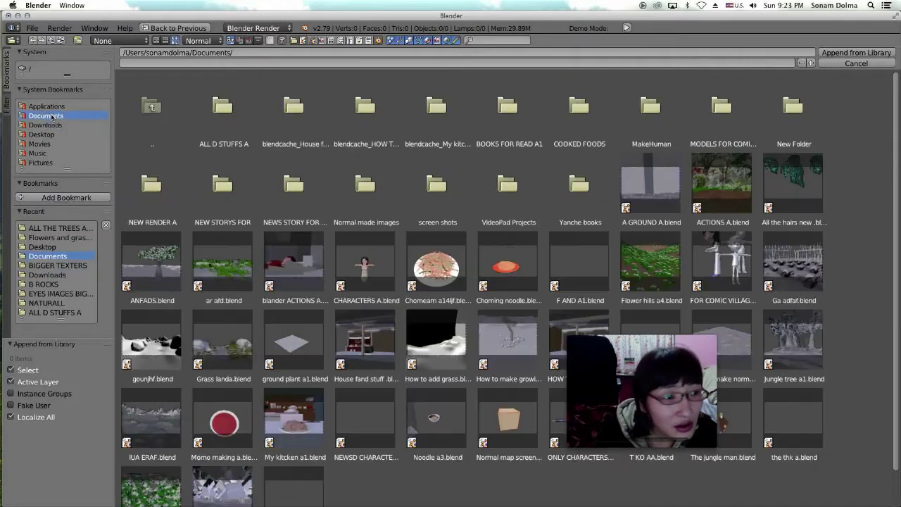
click(240, 118)
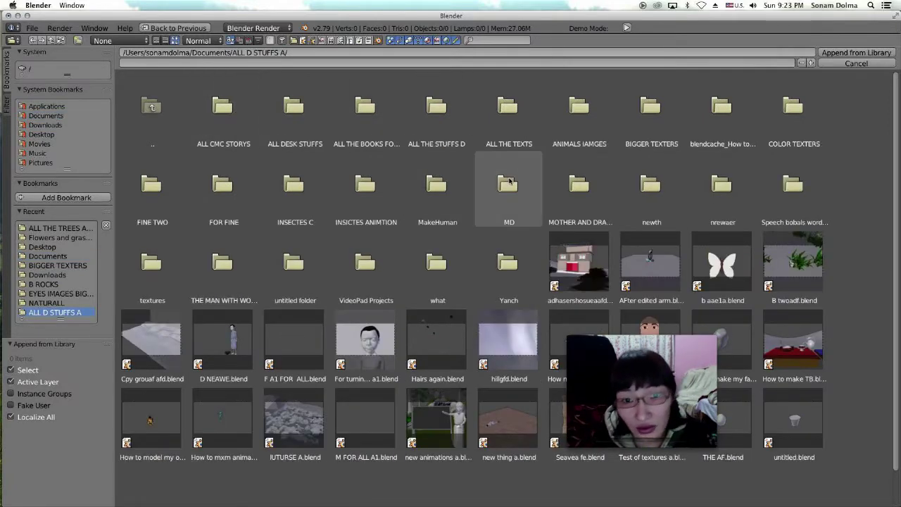
click(357, 194)
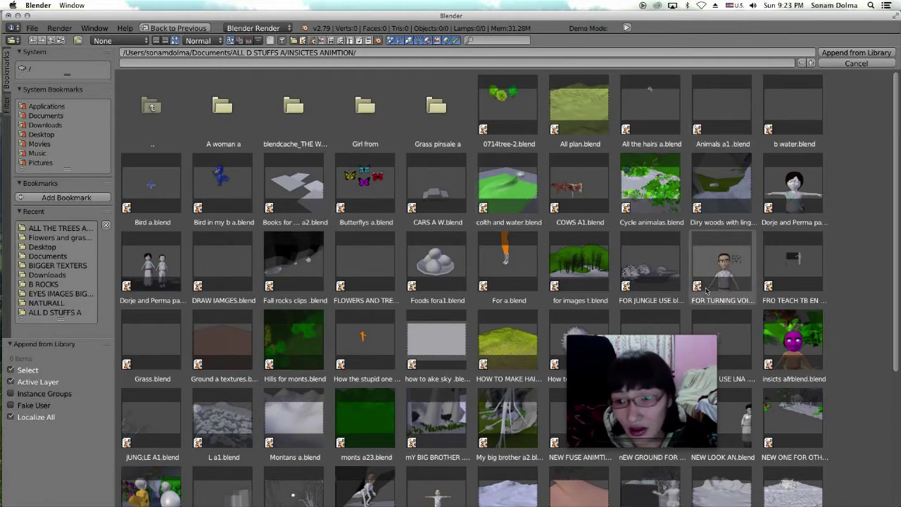
click(715, 274)
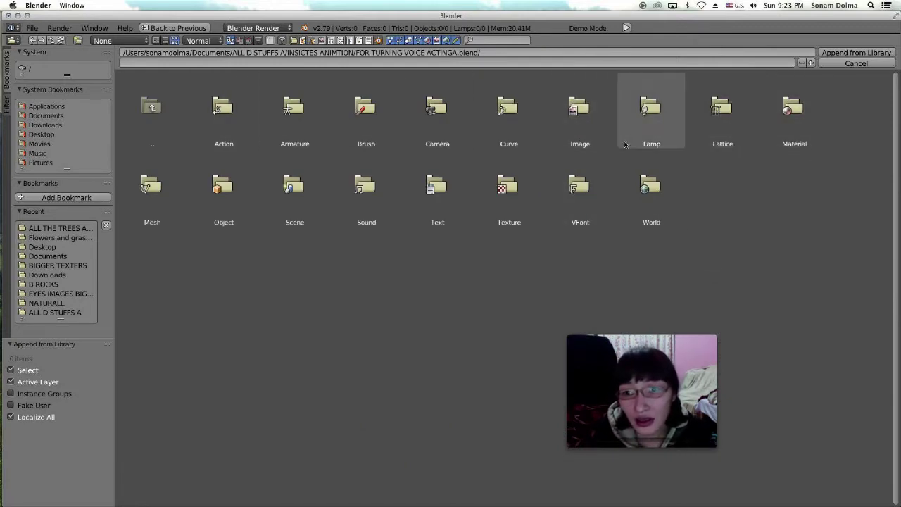
Step: Append every item in the blend file's Object folder to the scene
click(227, 201)
scroll(556, 242, down, 3)
scroll(549, 223, down, 3)
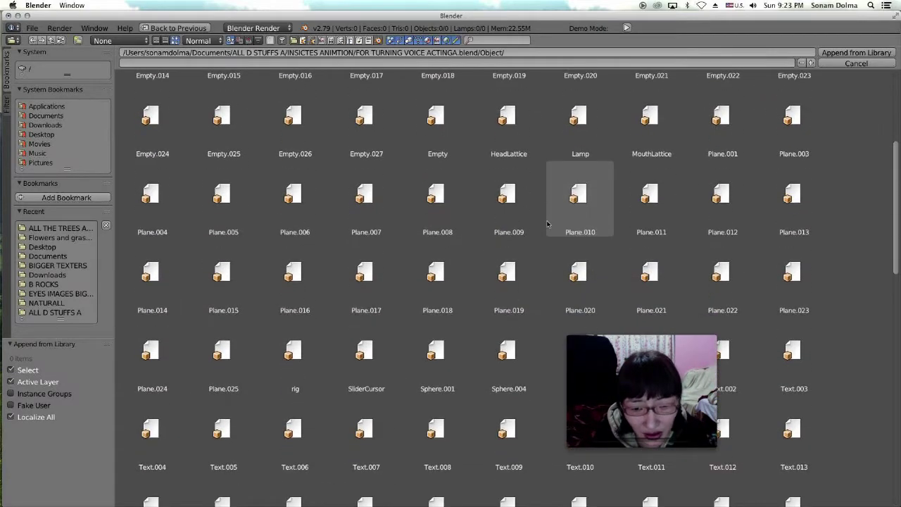
key(a)
key(a)
key(a)
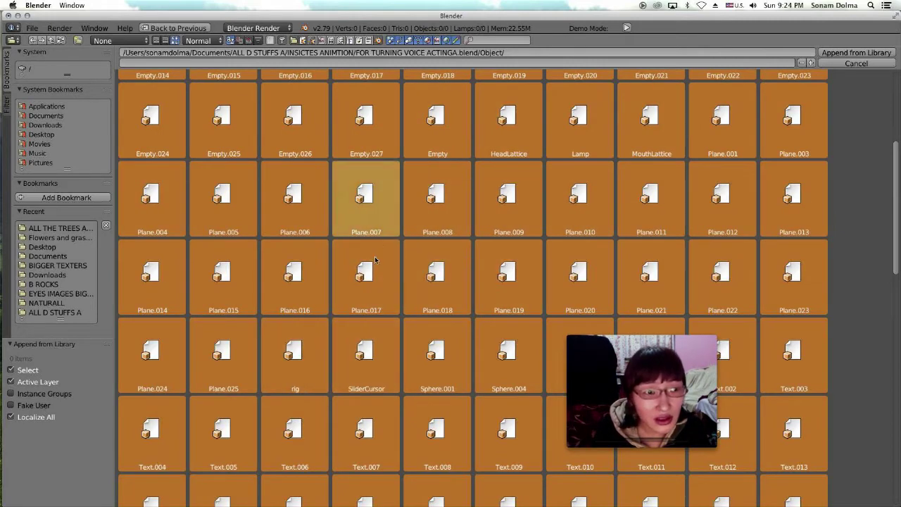
click(833, 53)
scroll(411, 282, up, 4)
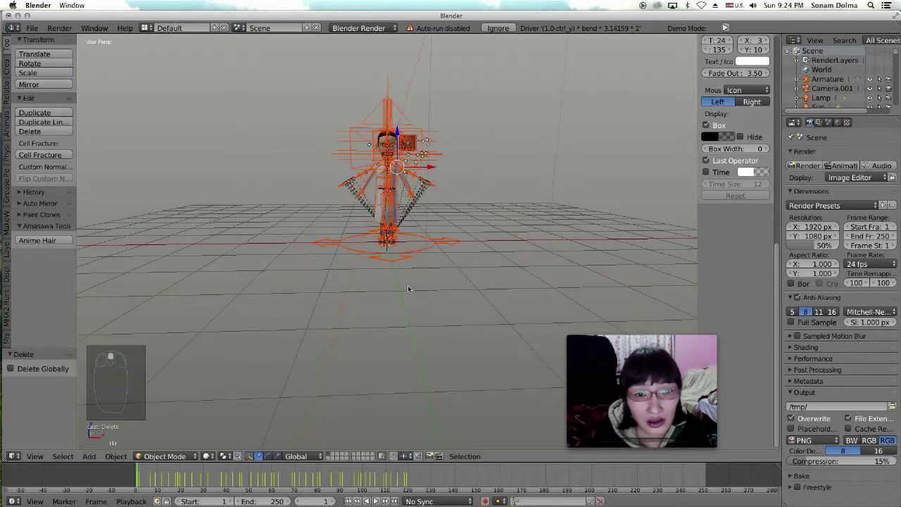
click(31, 27)
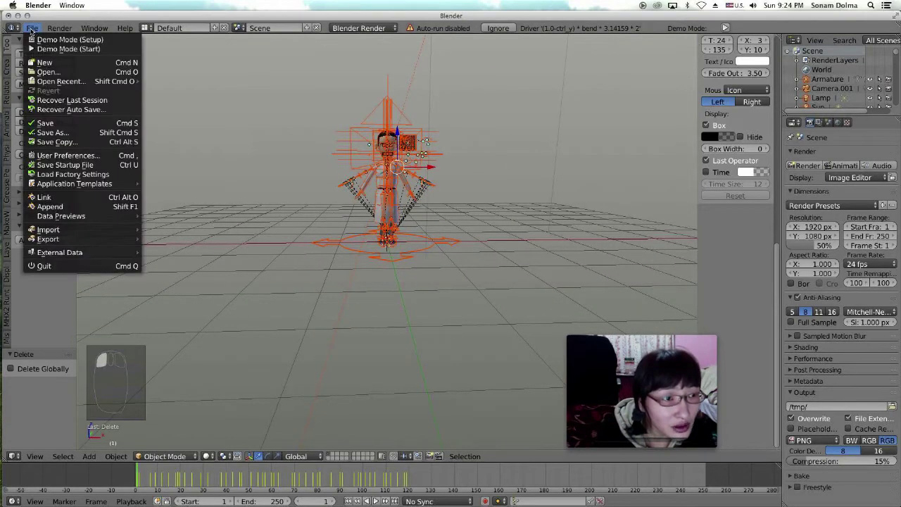
click(31, 27)
mouse_move(89, 218)
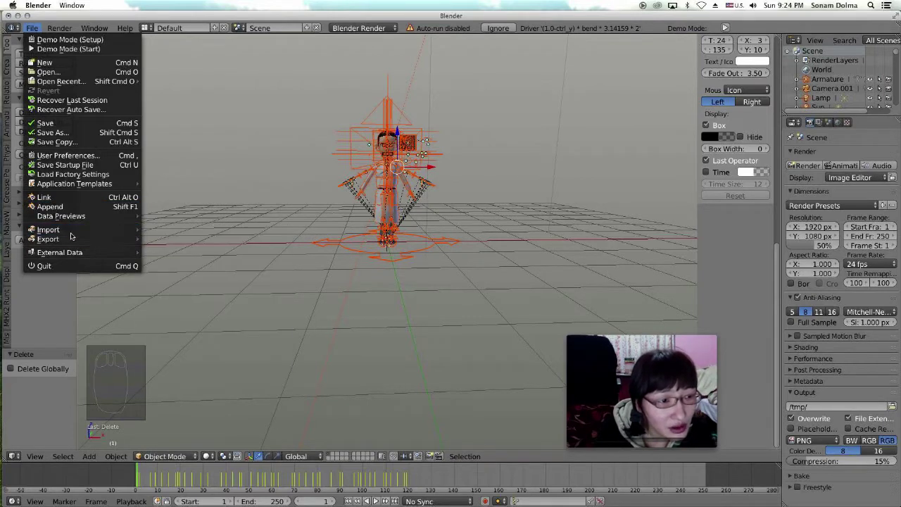
Step: Select the character's robe in Object Mode and examine the appended figure up close and at full height
mouse_move(448, 229)
middle_down()
mouse_move(422, 245)
mouse_move(307, 259)
mouse_move(256, 246)
mouse_move(459, 245)
mouse_move(452, 235)
middle_up()
scroll(451, 237, up, 3)
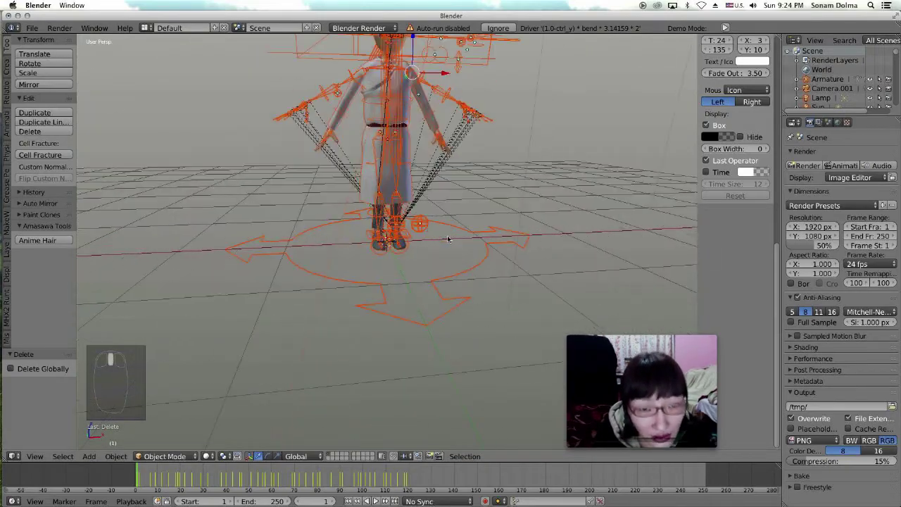
right_click(405, 204)
scroll(430, 282, down, 5)
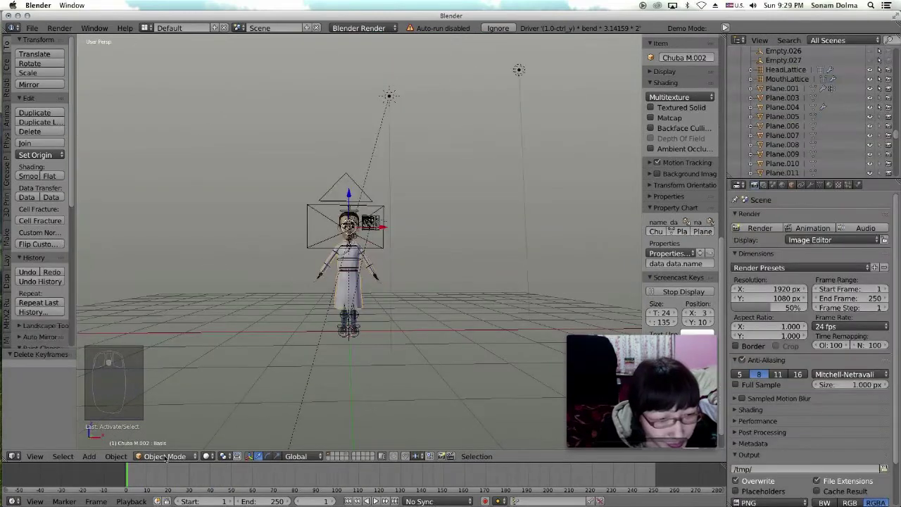
click(164, 456)
click(164, 445)
scroll(390, 277, up, 4)
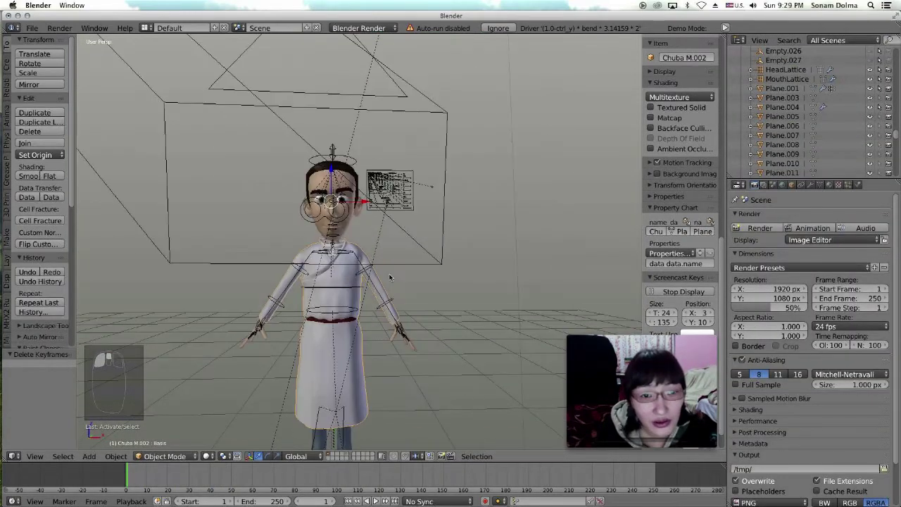
shift+middle_drag(393, 290, 432, 248)
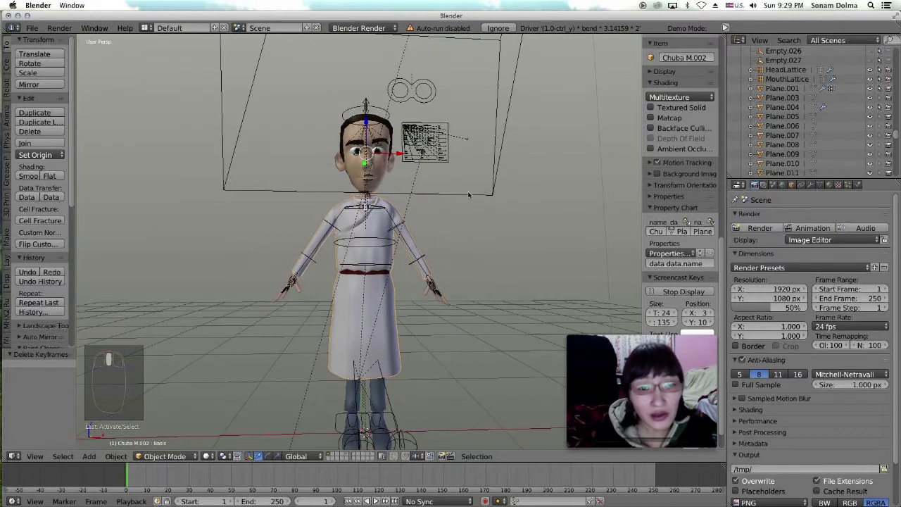
scroll(344, 320, down, 3)
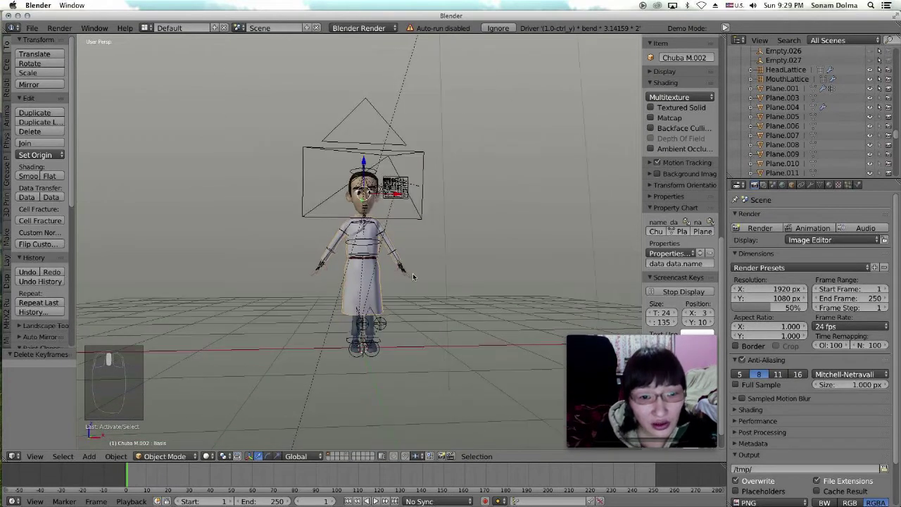
scroll(413, 276, up, 3)
scroll(374, 295, down, 1)
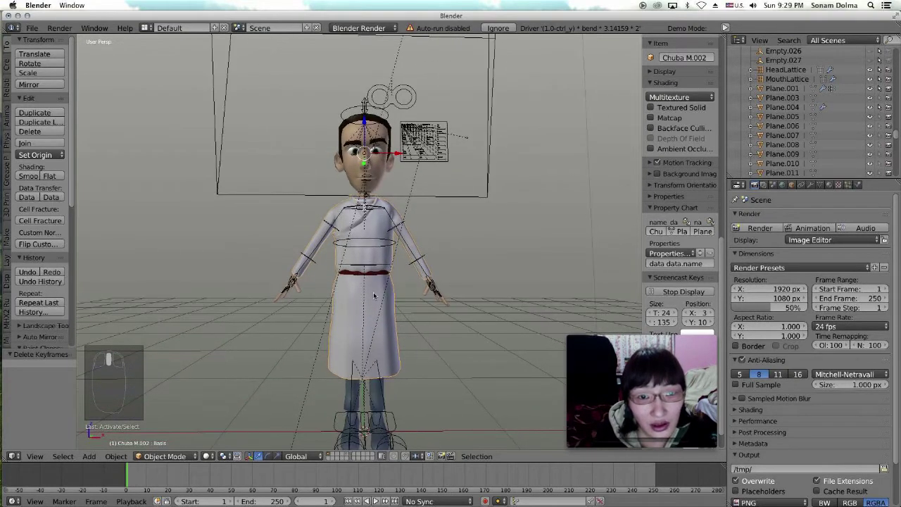
Step: Select the character's rig and switch it to Pose Mode
right_click(385, 260)
scroll(394, 264, down, 3)
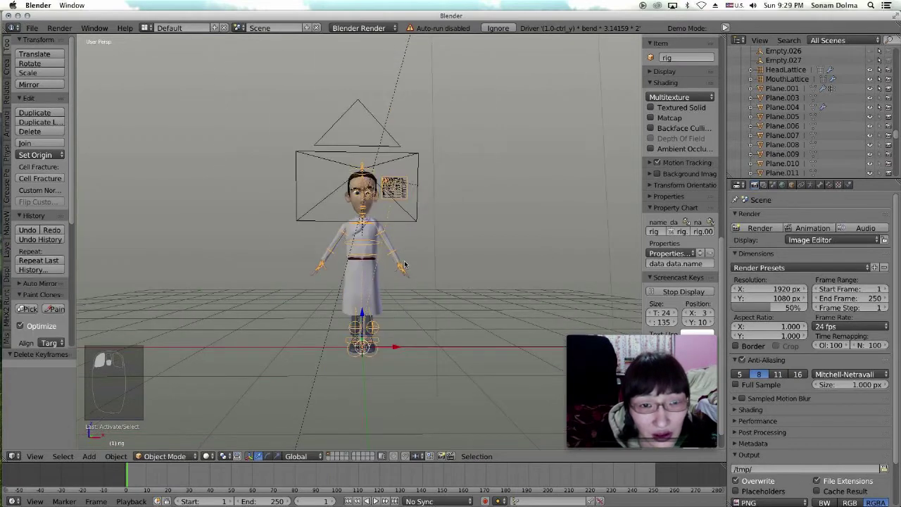
scroll(386, 319, up, 2)
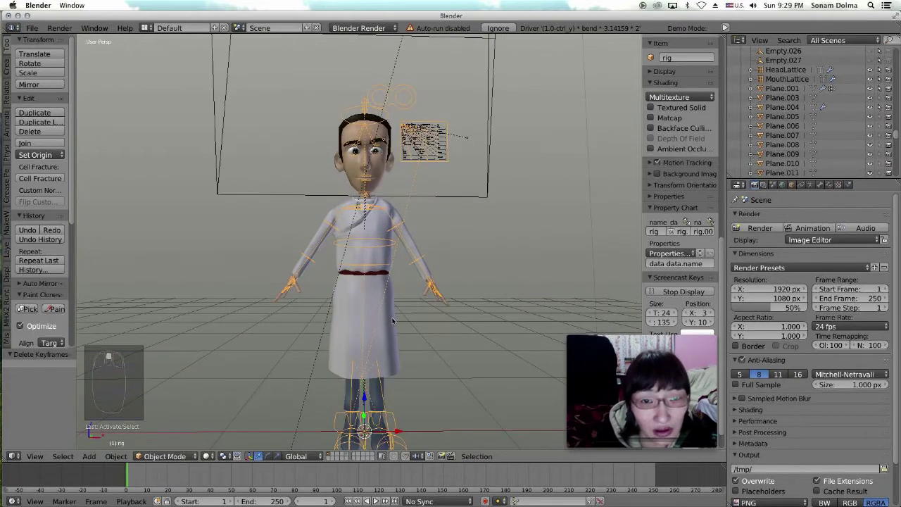
scroll(393, 321, down, 2)
click(169, 456)
click(169, 456)
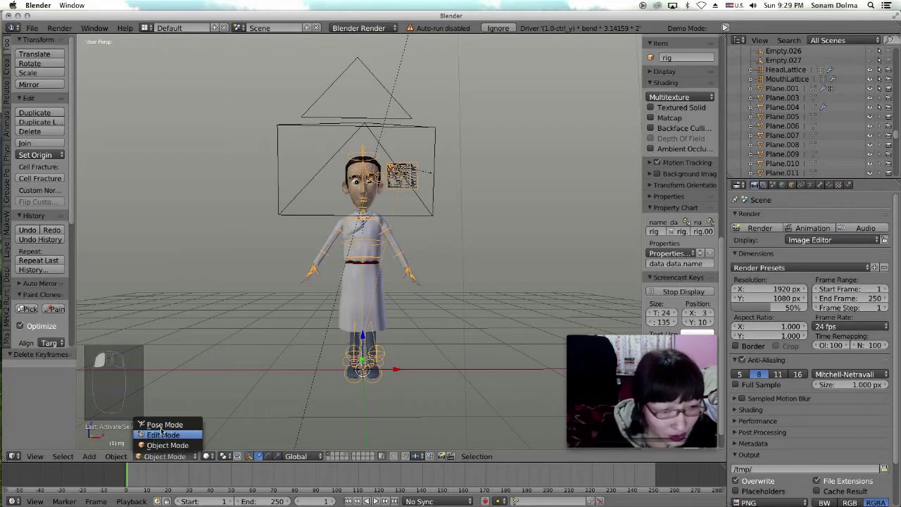
click(164, 424)
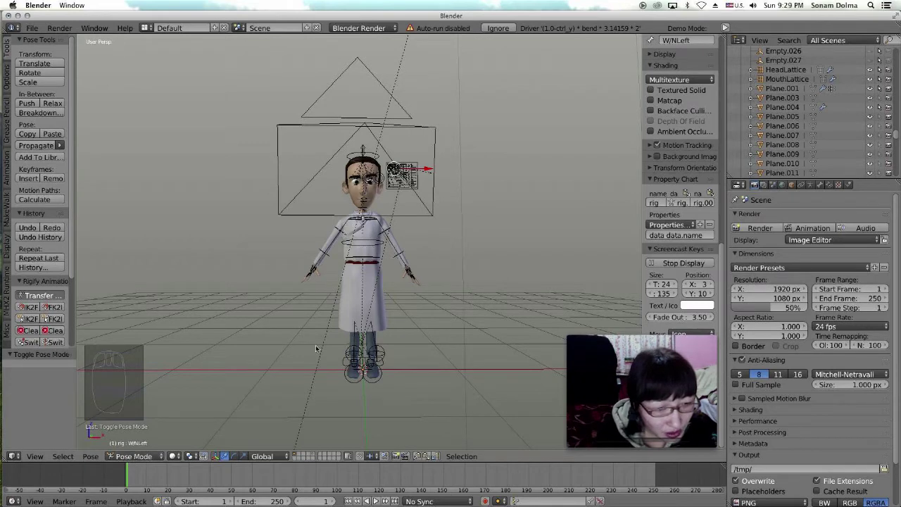
Step: Select all of the rig's bones and clear their pose rotation and location
key(a)
key(a)
key(a)
key(a)
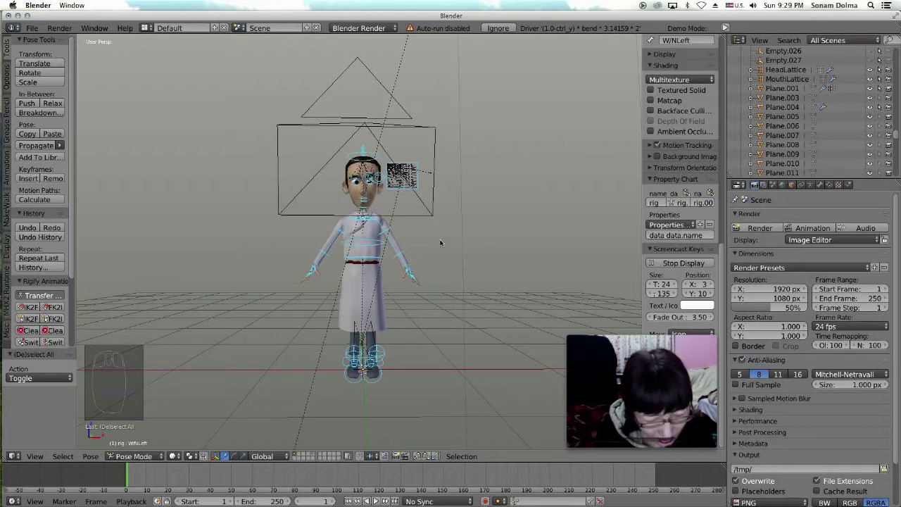
key(alt+r)
key(alt+g)
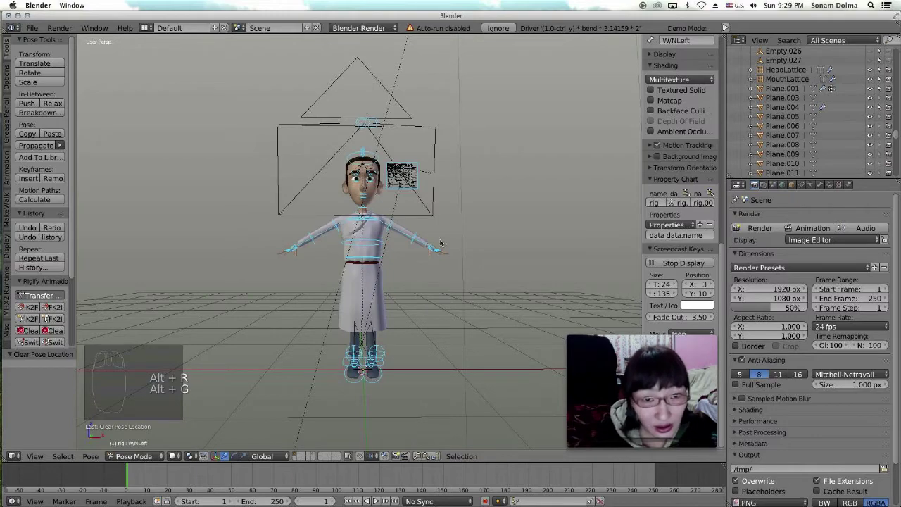
middle_drag(427, 245, 424, 252)
scroll(415, 221, down, 1)
click(413, 223)
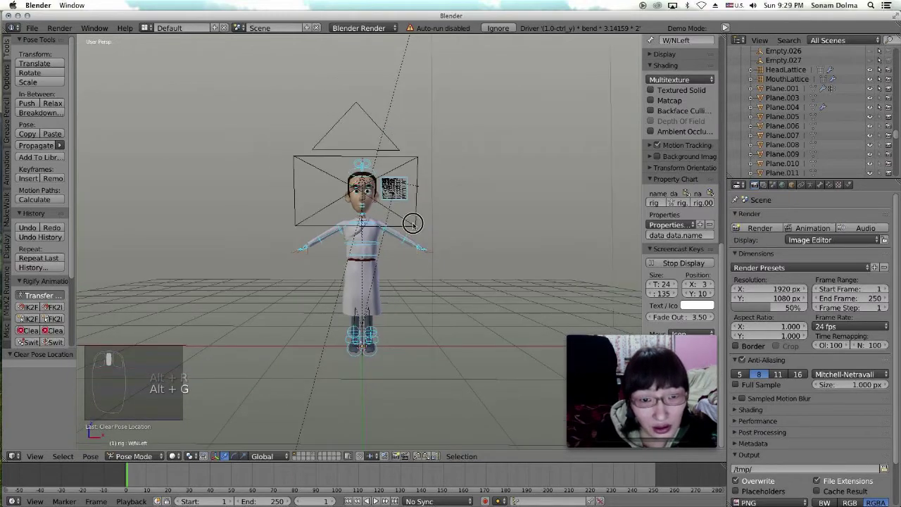
middle_drag(520, 272, 502, 267)
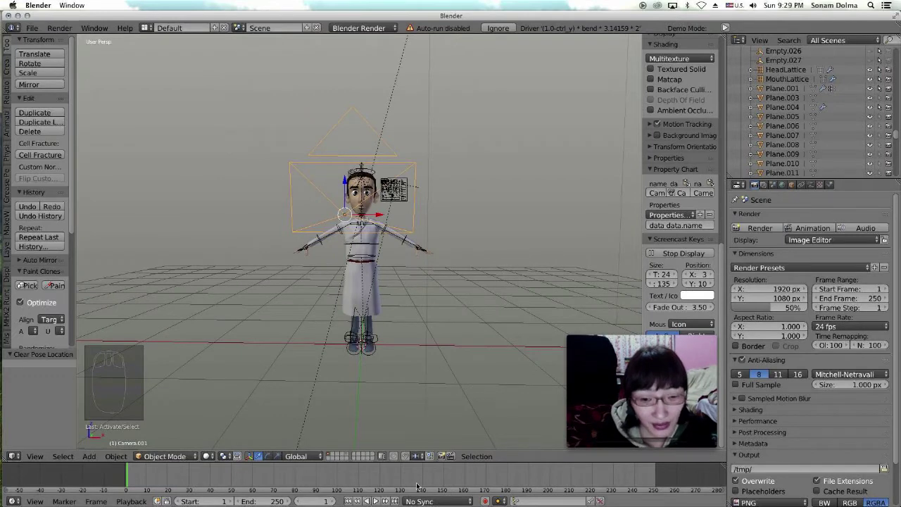
Step: Split the 3D viewport horizontally to create a shallow second area along its lower edge
drag(723, 36, 711, 67)
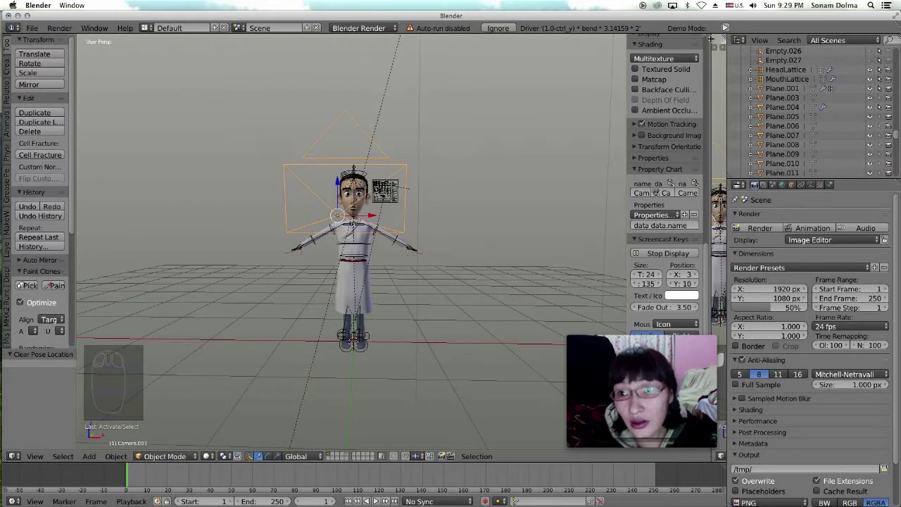
drag(706, 32, 718, 39)
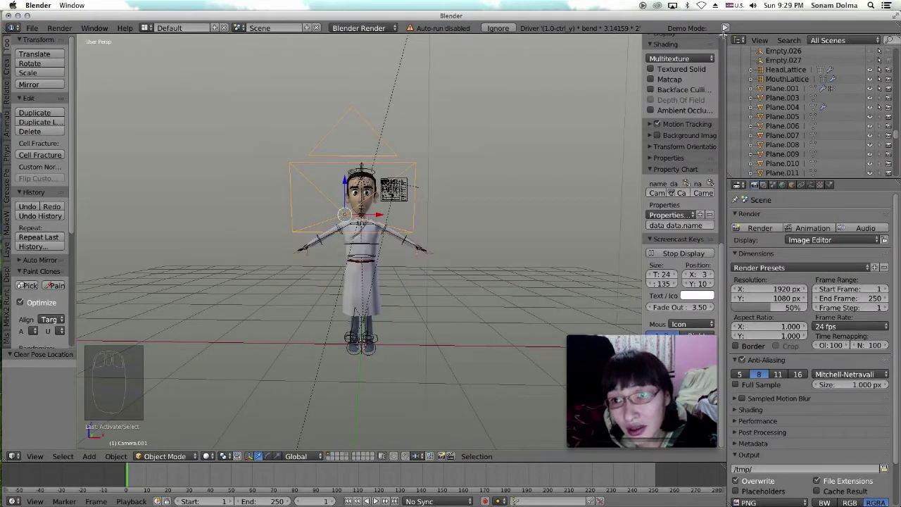
drag(723, 34, 648, 421)
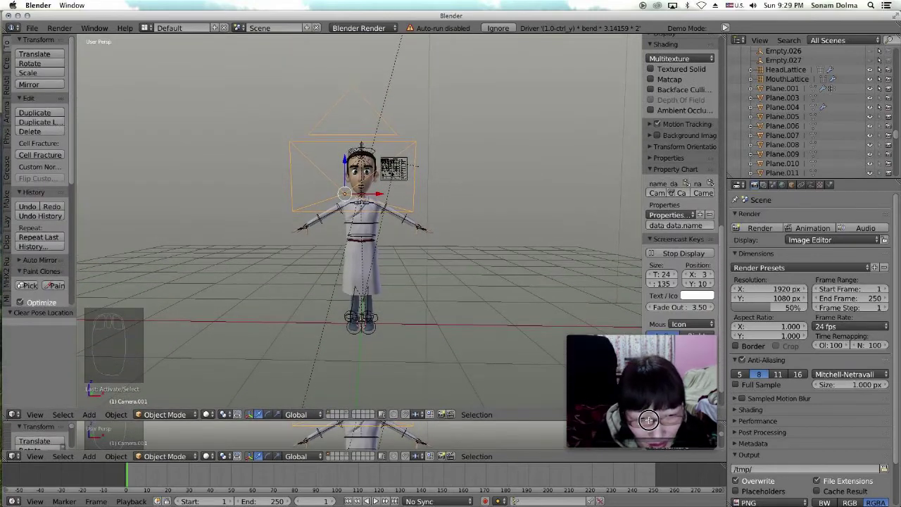
drag(612, 340, 775, 382)
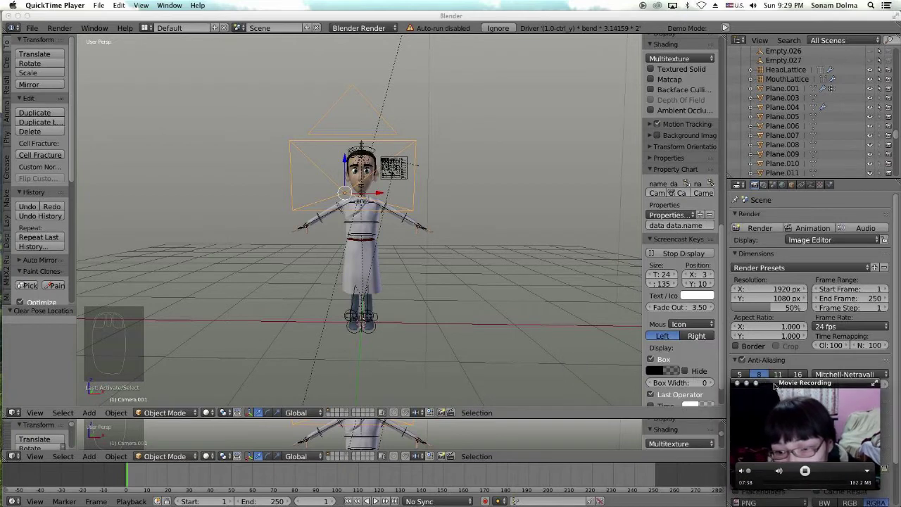
Step: Switch the new area under the 3D view to the Video Sequence Editor and increase its height
click(12, 456)
click(13, 456)
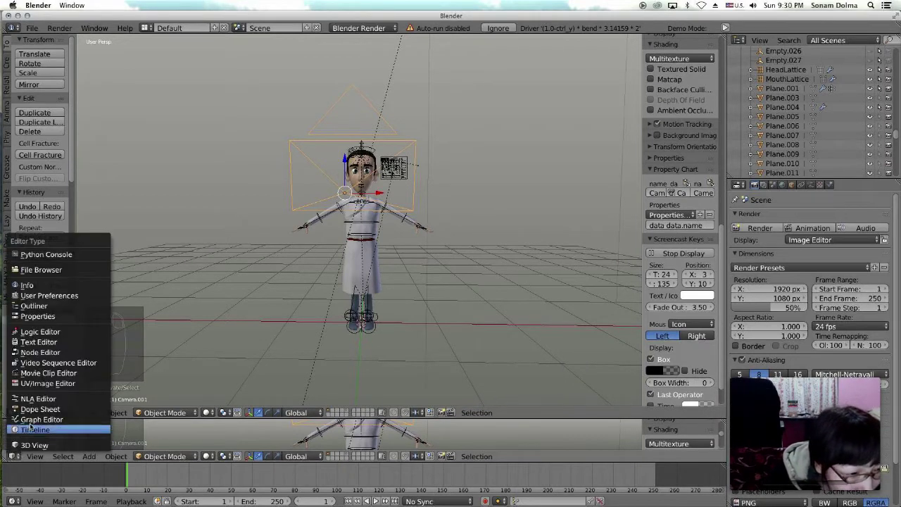
click(93, 362)
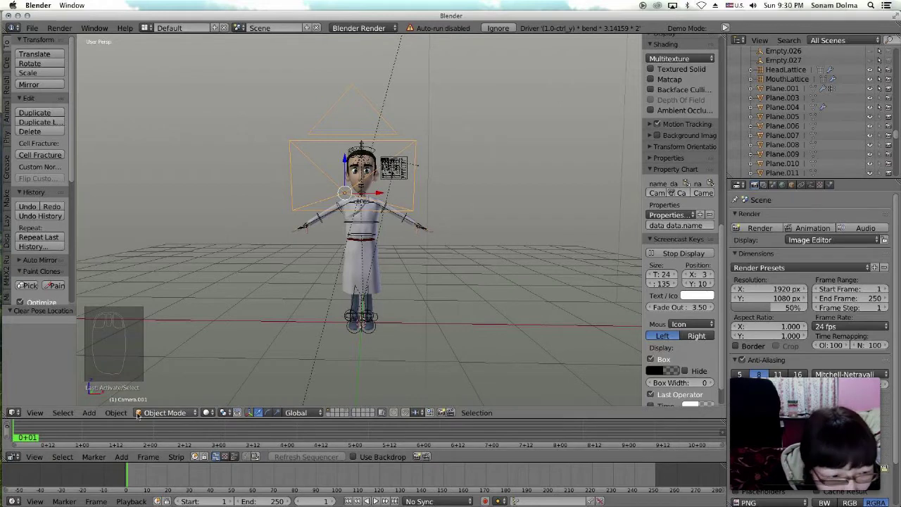
click(208, 400)
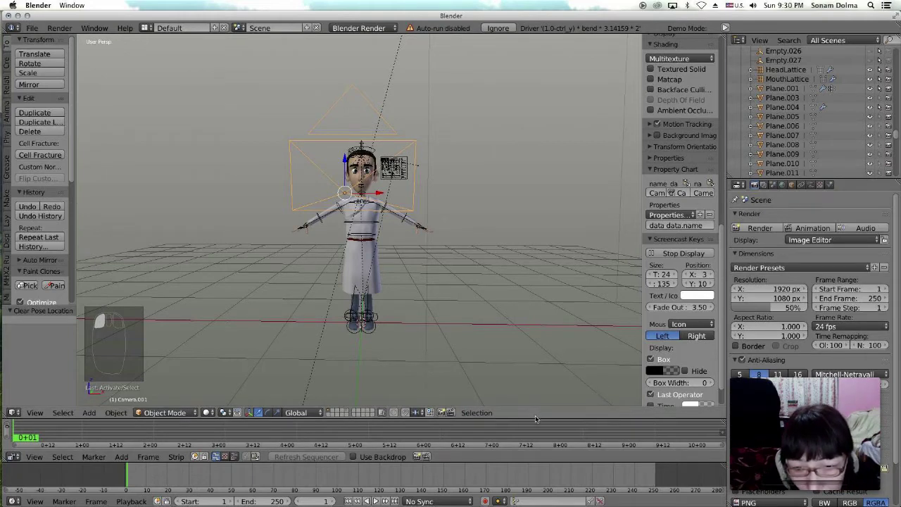
drag(537, 419, 540, 382)
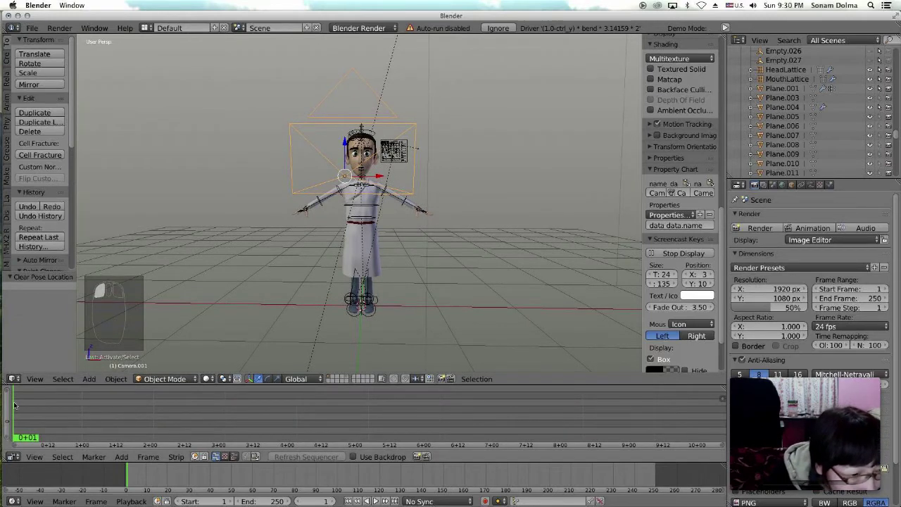
Step: Add the Desktop file For turning animation a2.mp3 to the sequencer as a sound strip
click(121, 456)
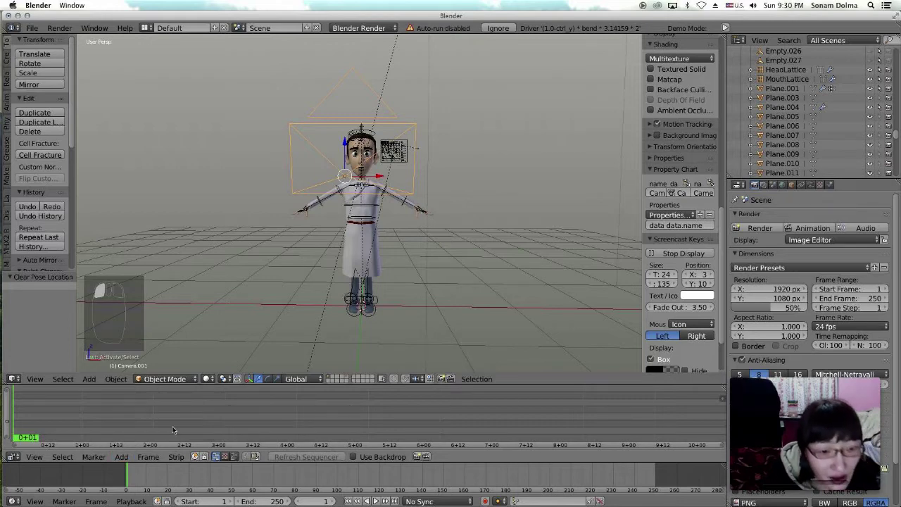
click(120, 457)
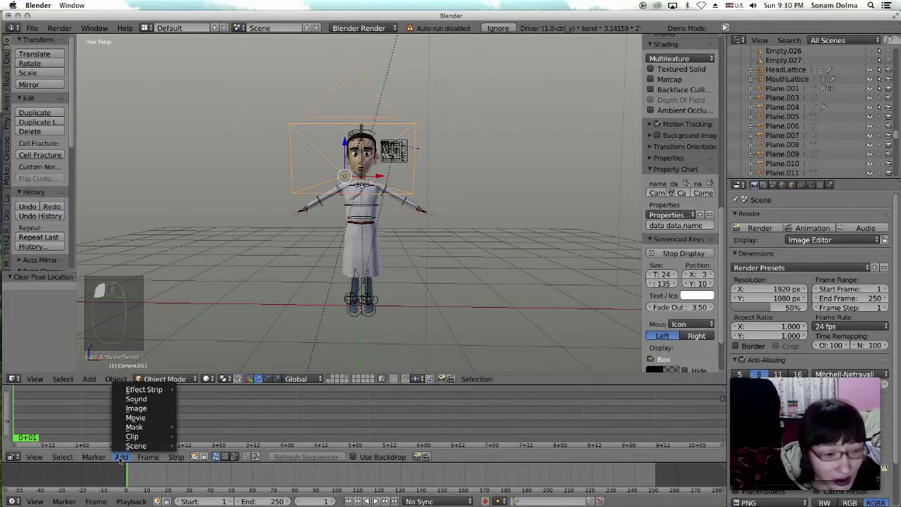
click(137, 399)
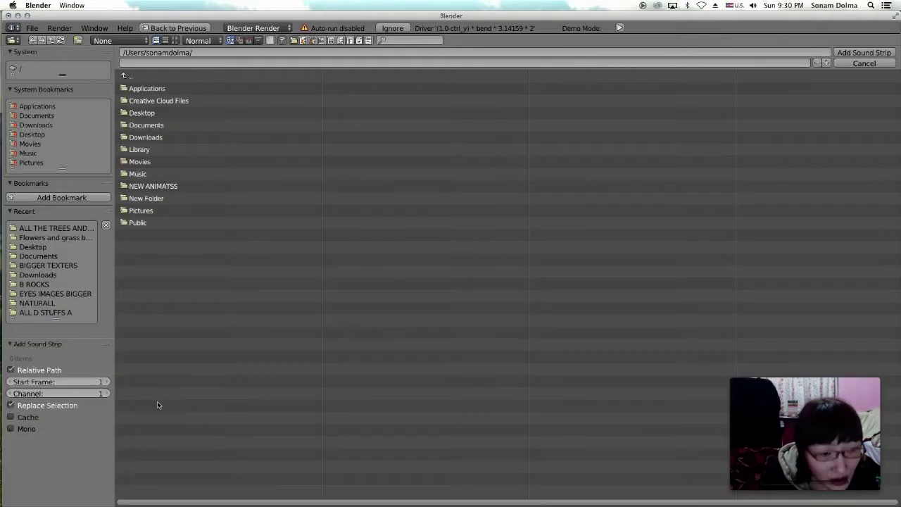
click(37, 135)
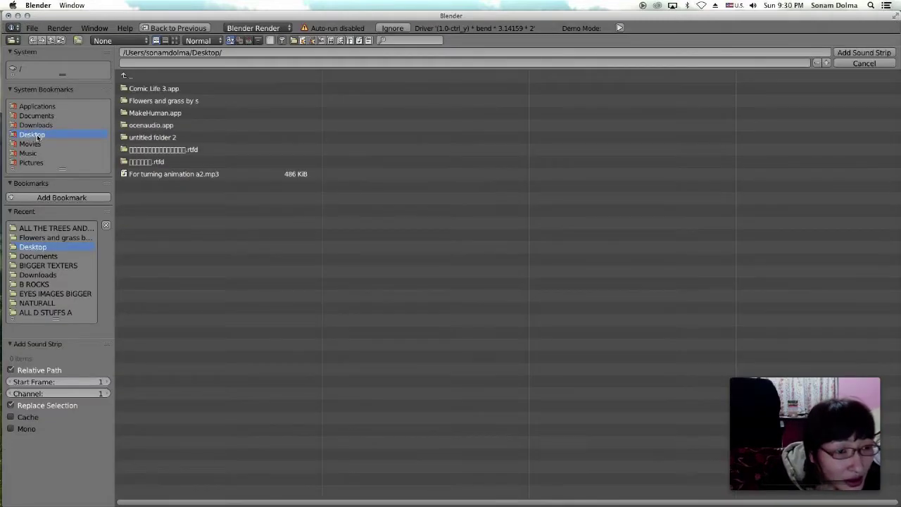
click(150, 175)
click(865, 53)
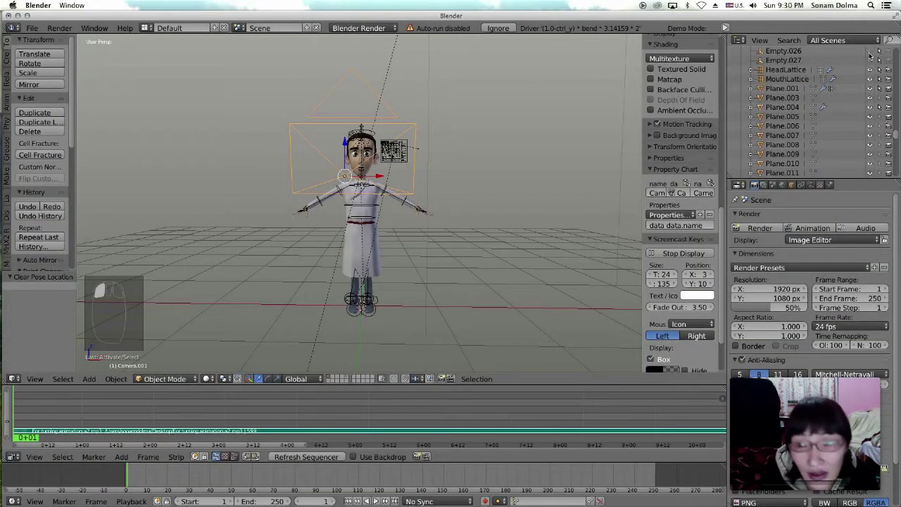
click(121, 457)
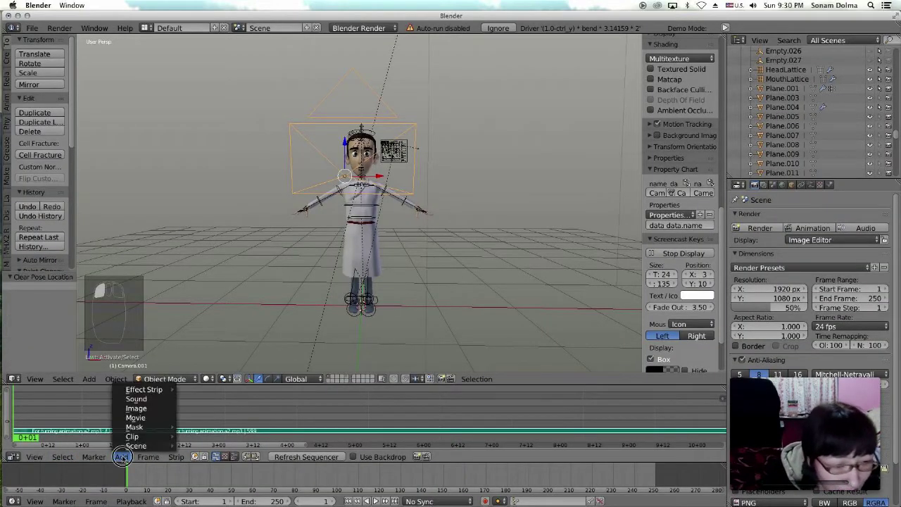
click(141, 400)
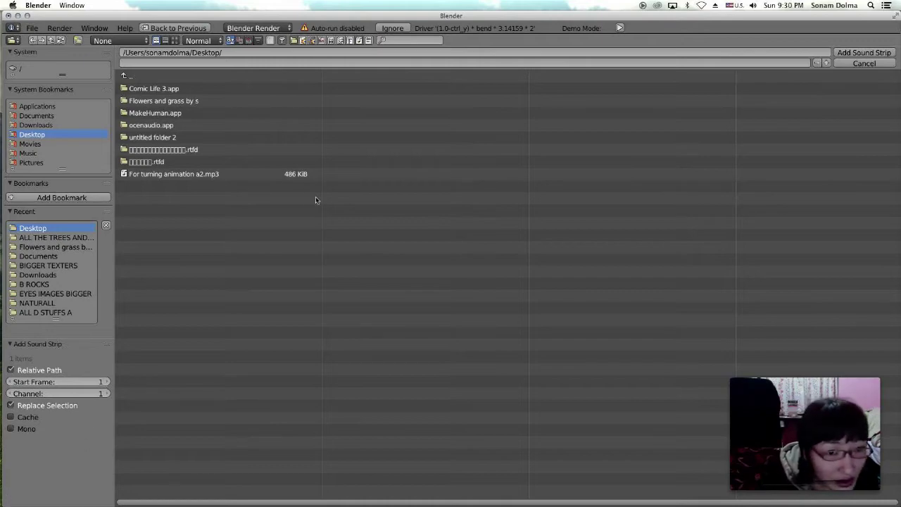
click(844, 65)
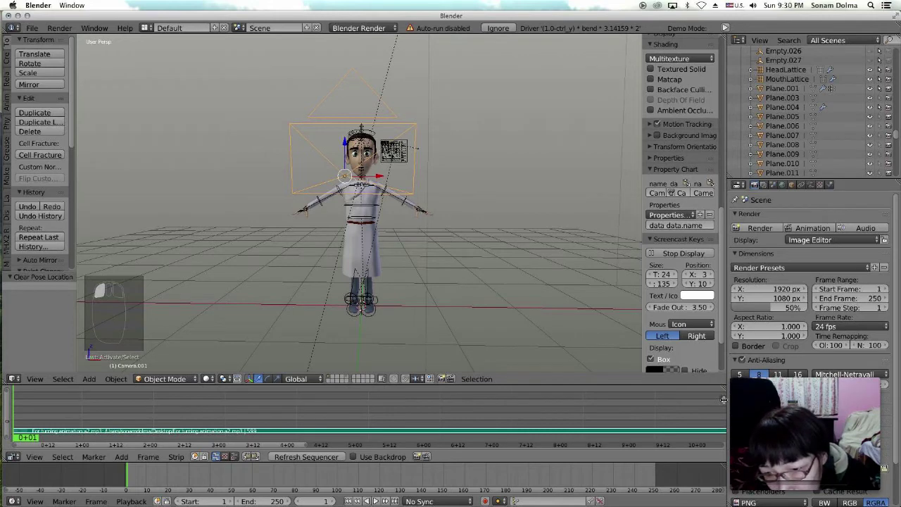
Step: Show the sound strip's properties in the sequencer and enable Draw Waveform
click(723, 400)
scroll(671, 407, down, 3)
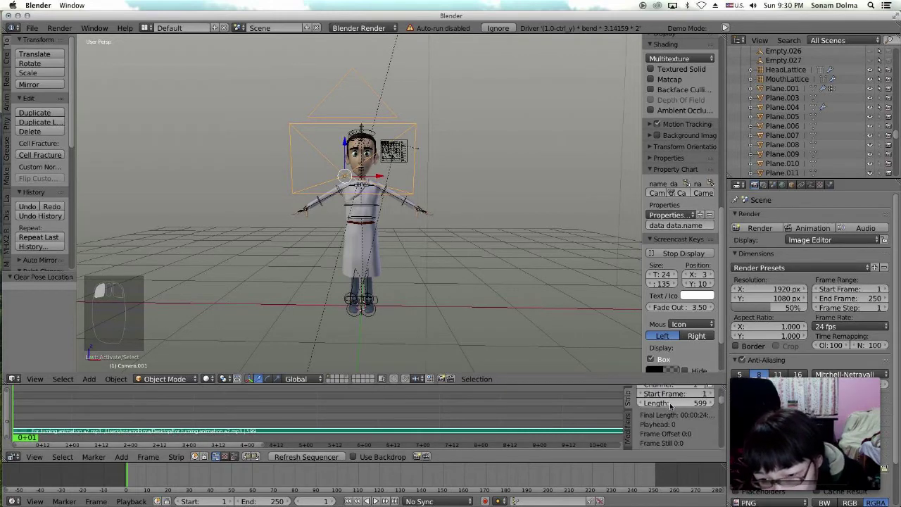
scroll(648, 408, up, 4)
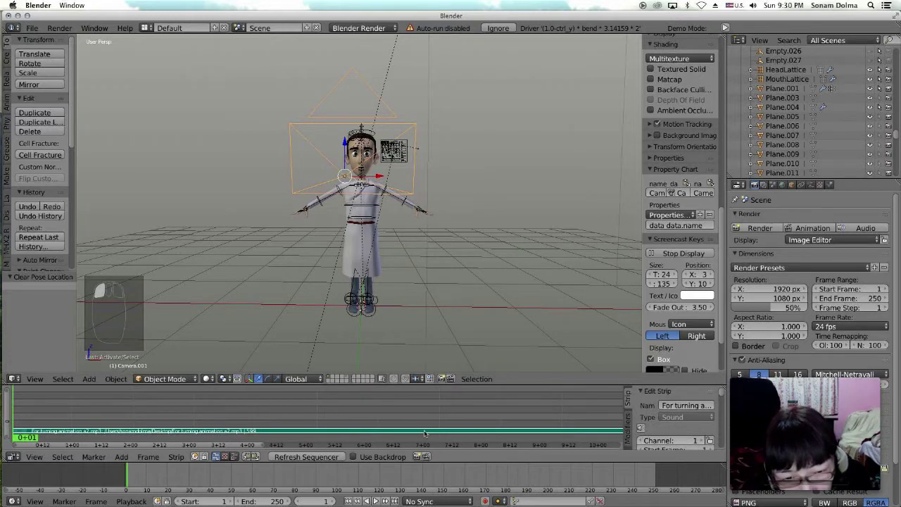
scroll(659, 423, down, 6)
click(659, 425)
scroll(666, 418, up, 3)
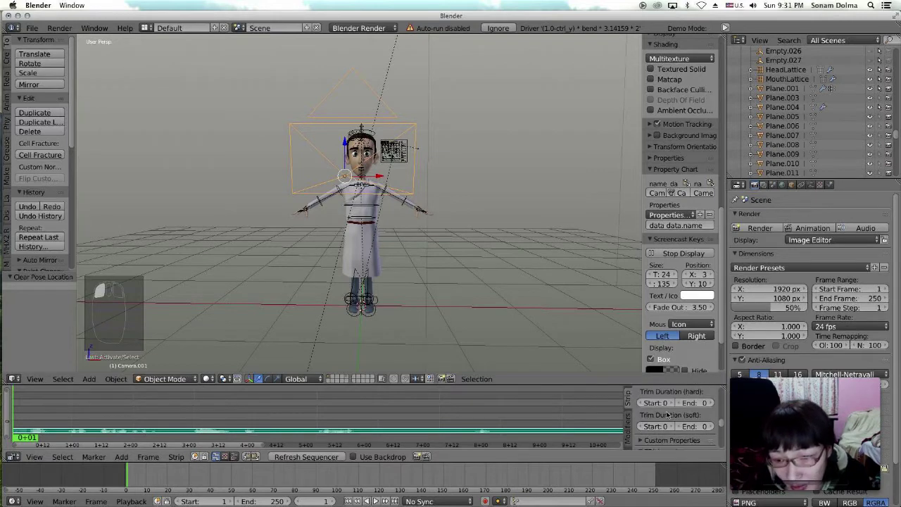
Step: Turn the sound strip's Draw Waveform option off and back on
scroll(667, 416, down, 1)
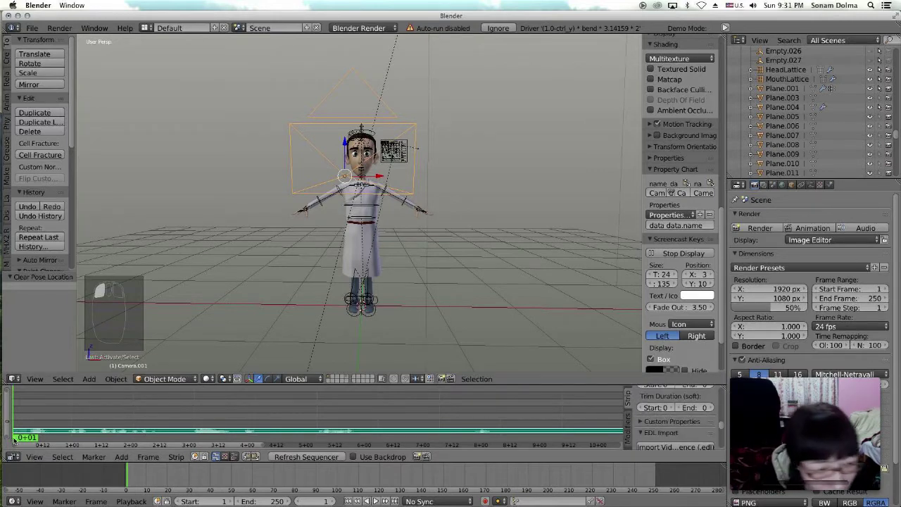
scroll(653, 413, up, 3)
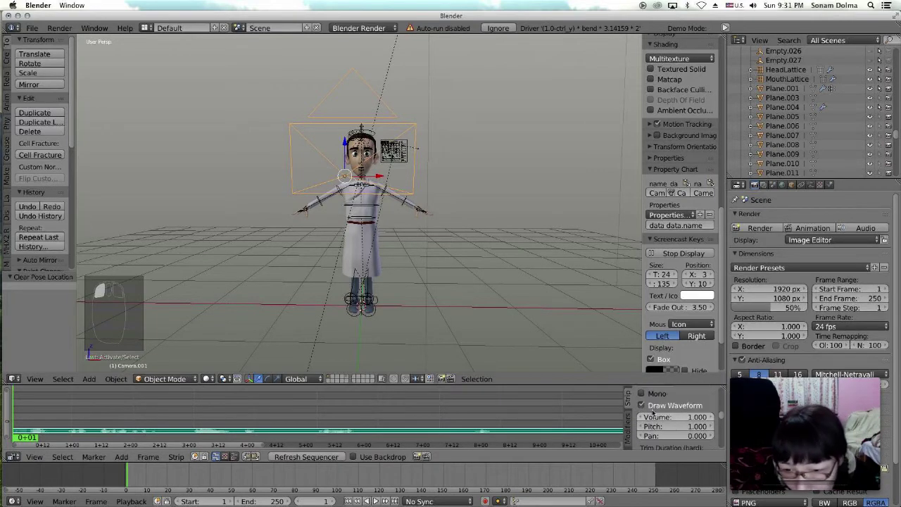
click(642, 406)
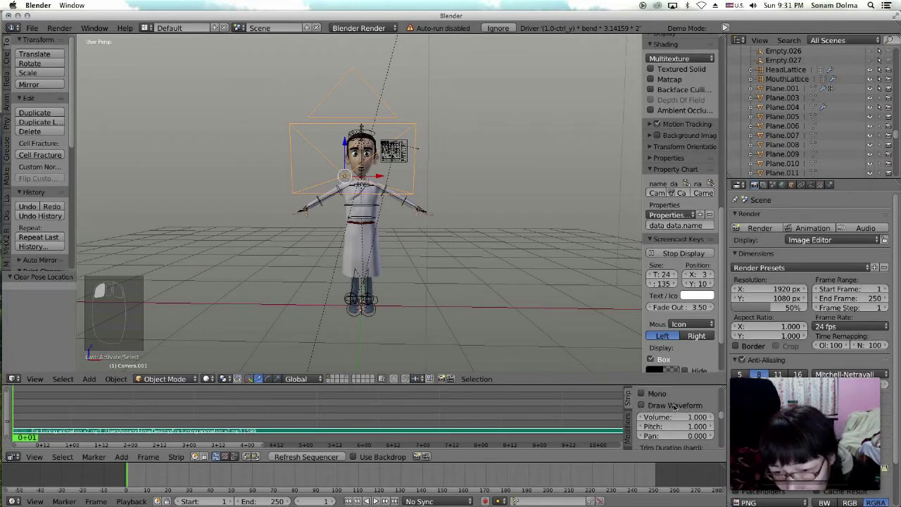
click(641, 406)
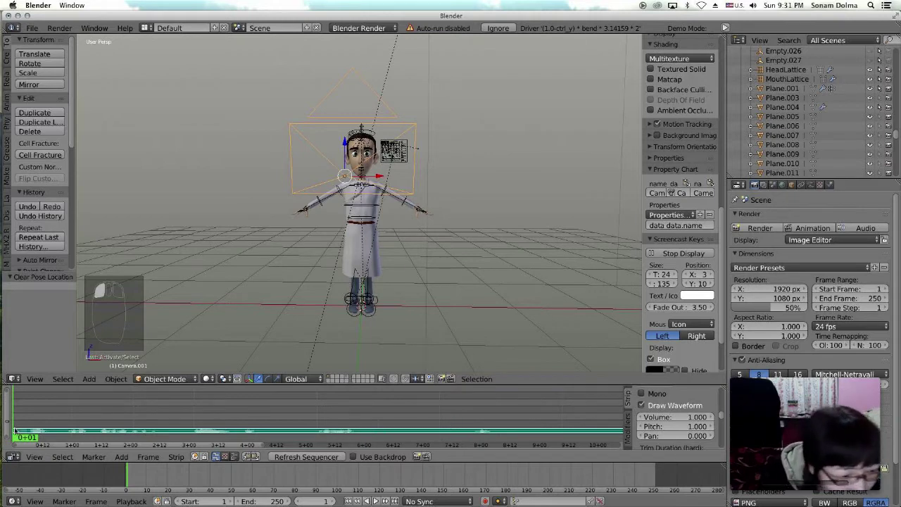
Step: Scale the sequencer view so the sound strip's waveform is tall and fits from start to end
drag(9, 390, 6, 429)
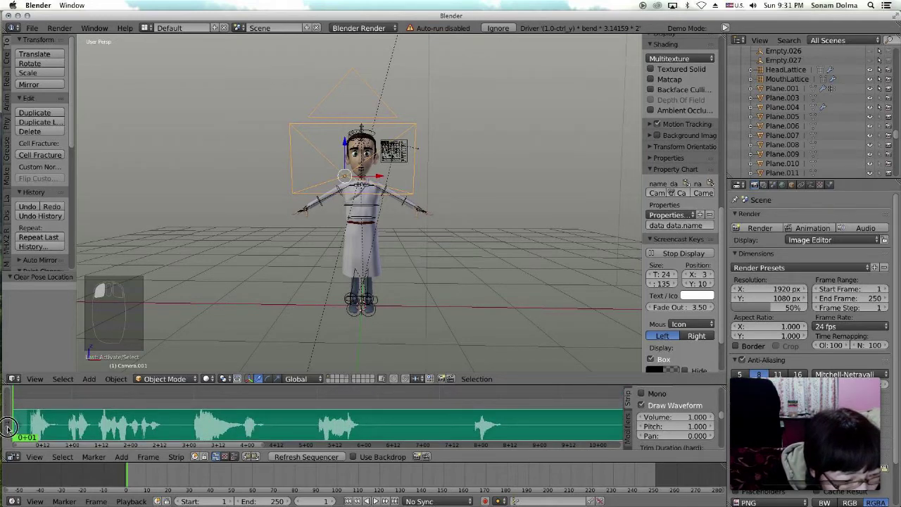
scroll(358, 415, down, 1)
scroll(357, 416, up, 6)
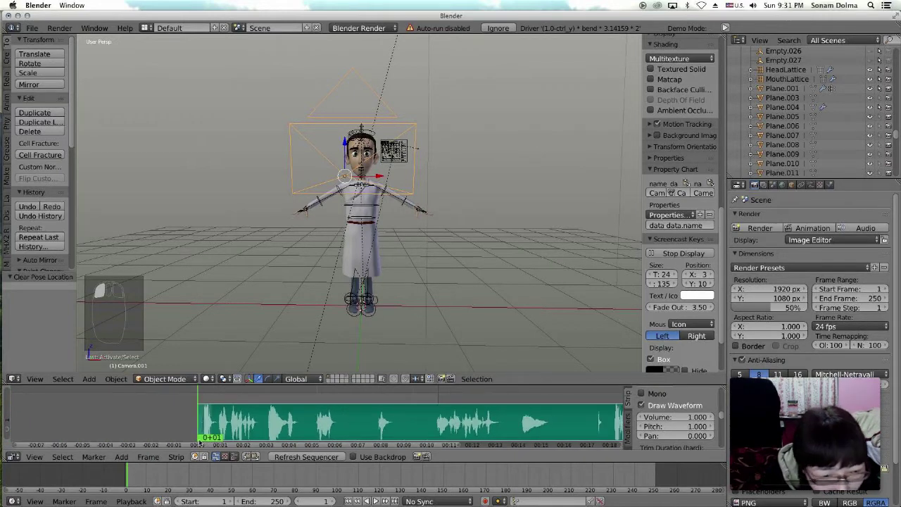
drag(15, 444, 131, 448)
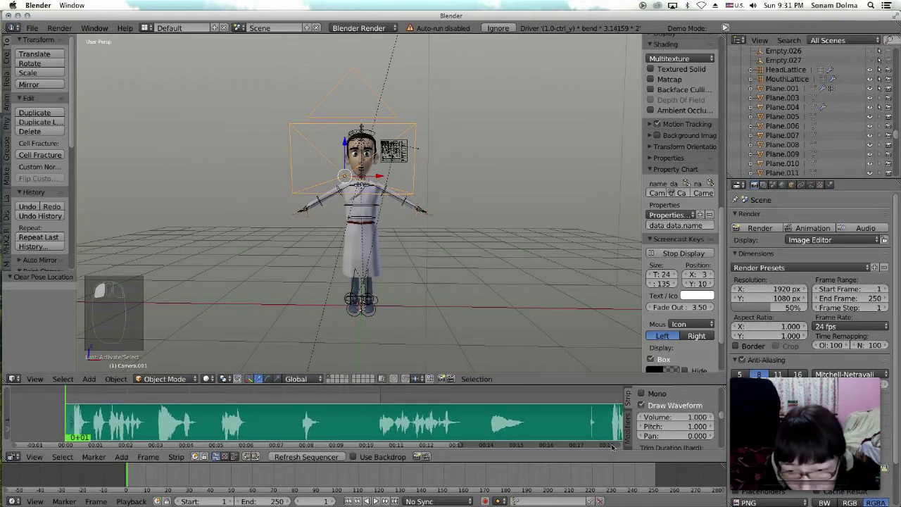
drag(461, 448, 619, 464)
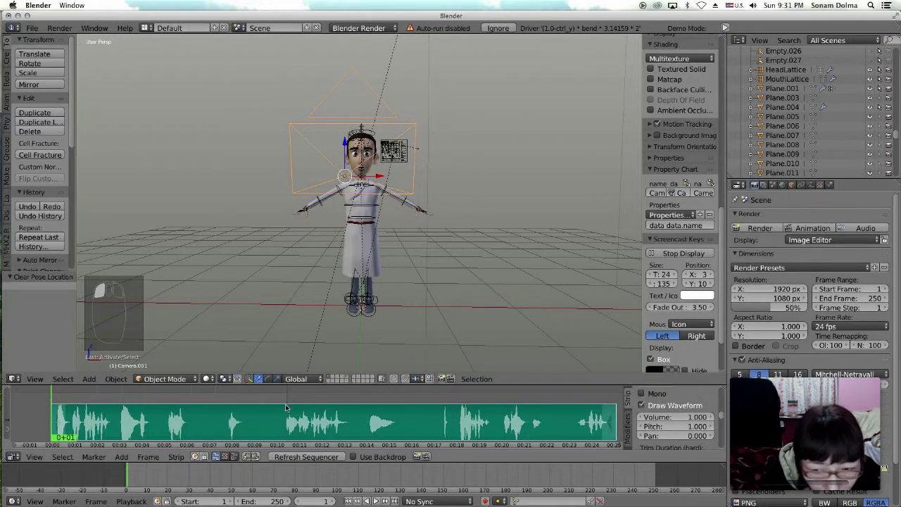
Step: Set the animation's end frame to 597
click(268, 501)
text(315)
key(Return)
drag(268, 502, 367, 502)
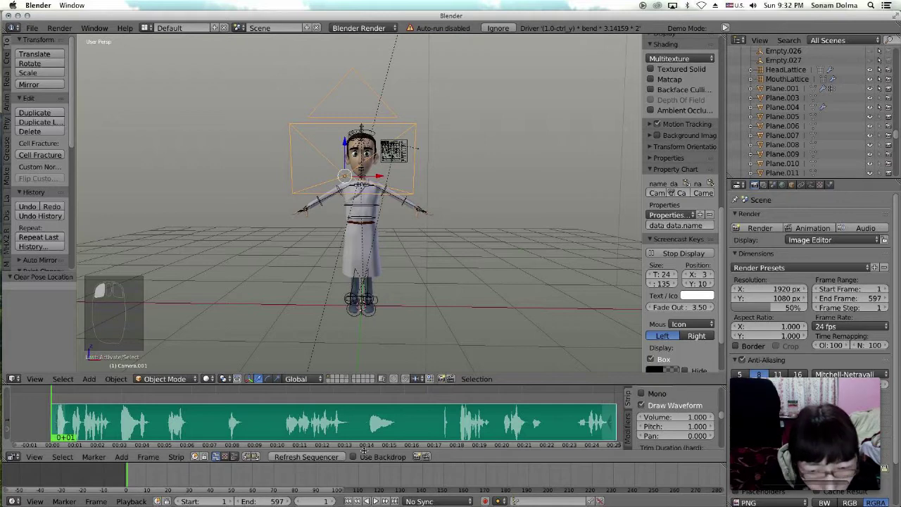
Step: Rescale the timeline view to show the full frame range, and return the strip properties to Edit Strip
scroll(346, 473, down, 3)
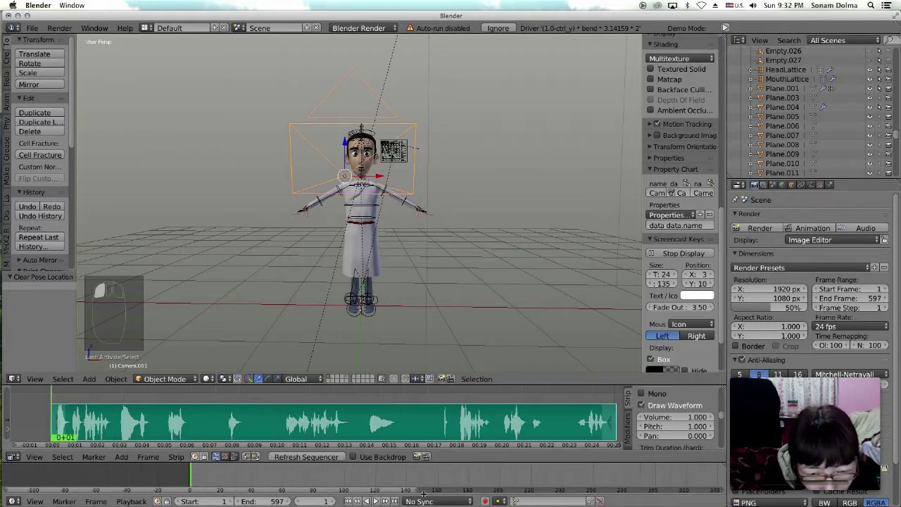
drag(417, 490, 704, 501)
drag(16, 490, 84, 492)
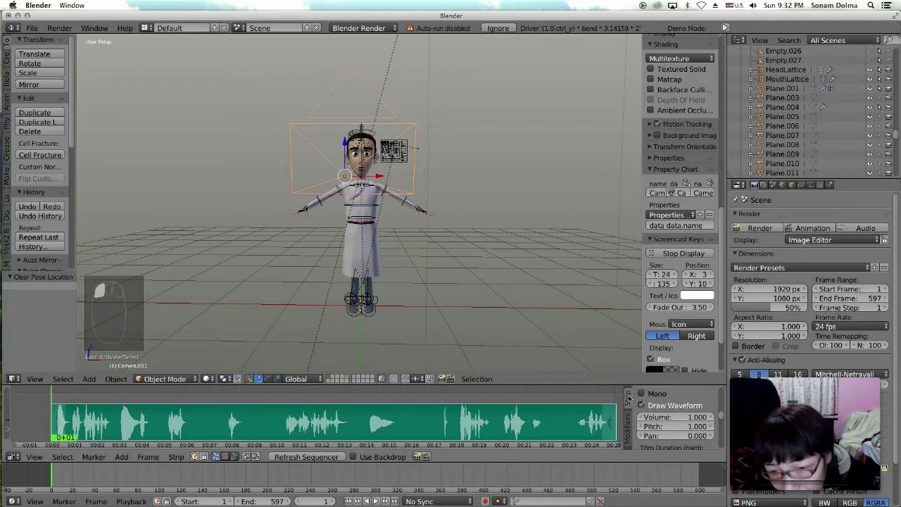
click(629, 393)
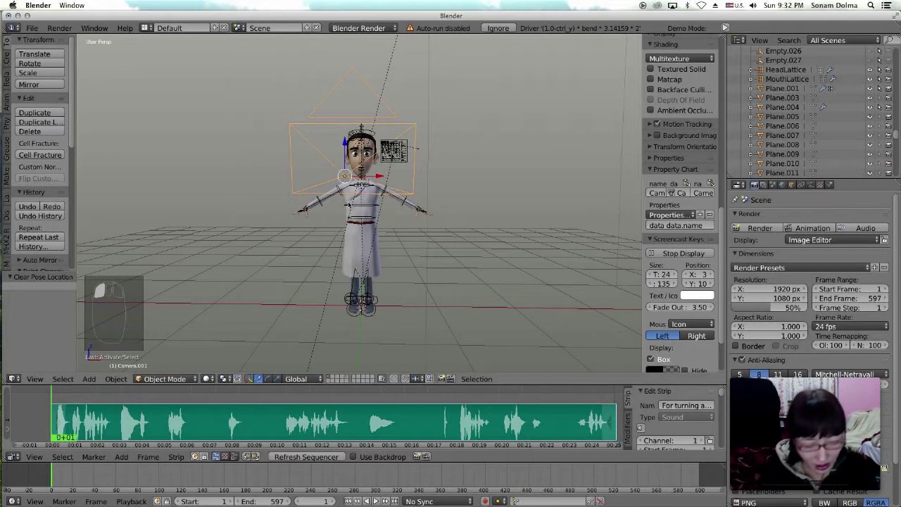
Step: Look through the camera, framed closely on the character's head and shoulders, and select the robe mesh Chuba M.002
key(KP_0)
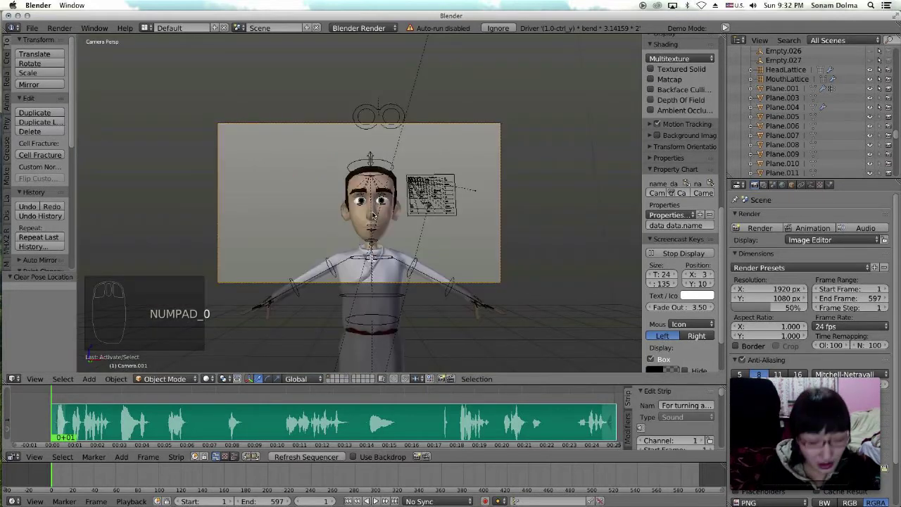
key(KP_0)
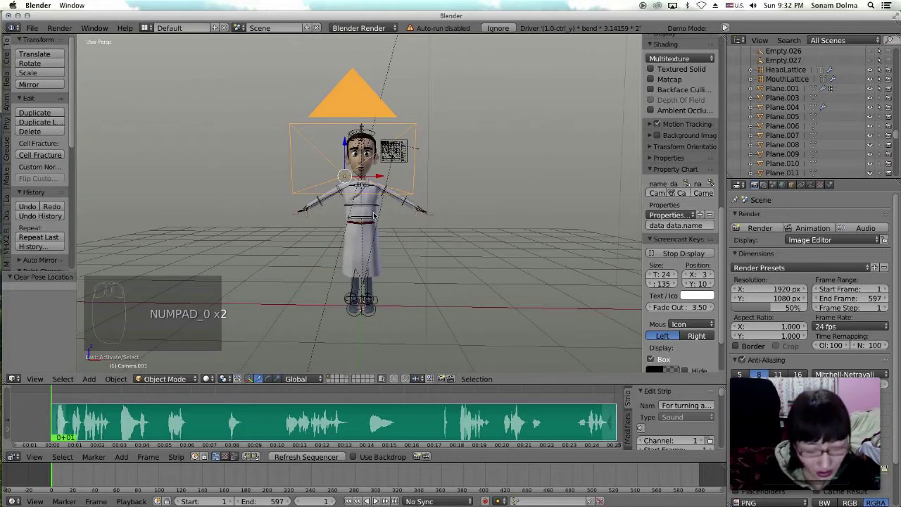
key(KP_0)
scroll(422, 247, up, 2)
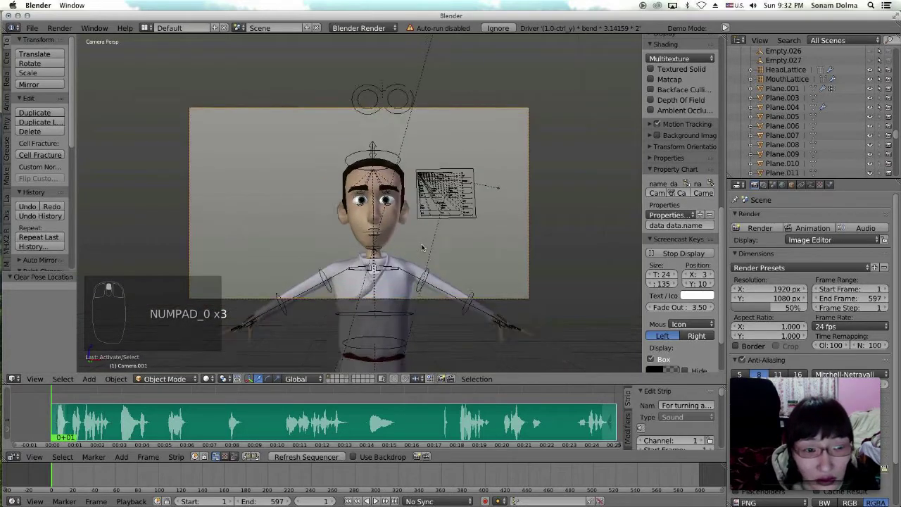
scroll(467, 208, up, 2)
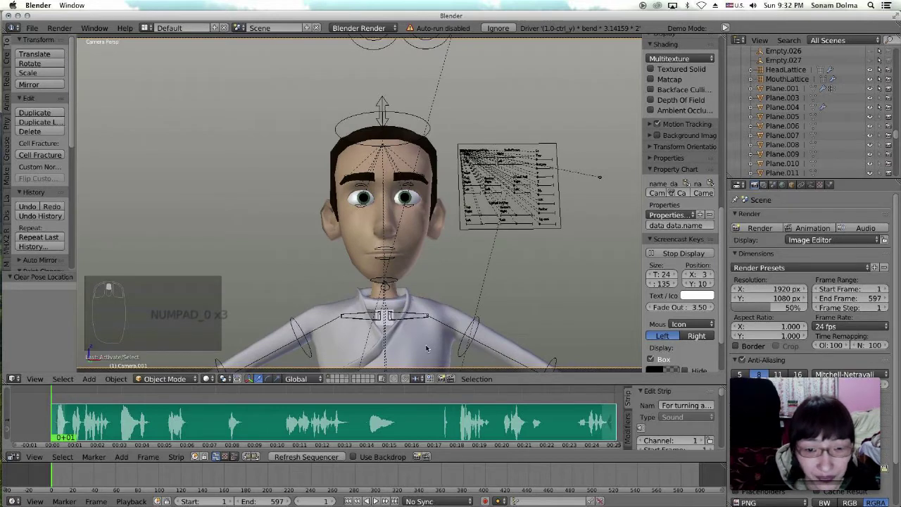
right_click(426, 349)
click(829, 184)
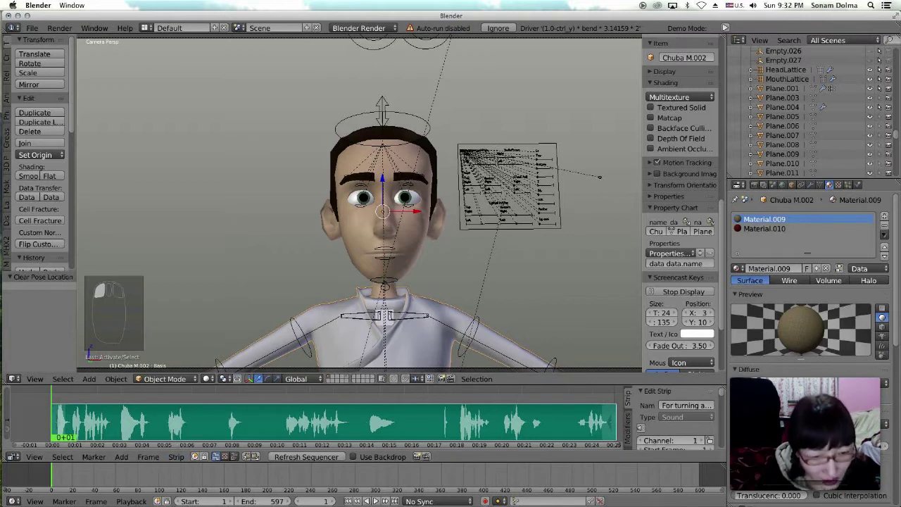
Step: Play the opening seconds of the animation to hear the voice track, and return to frame 1
click(375, 501)
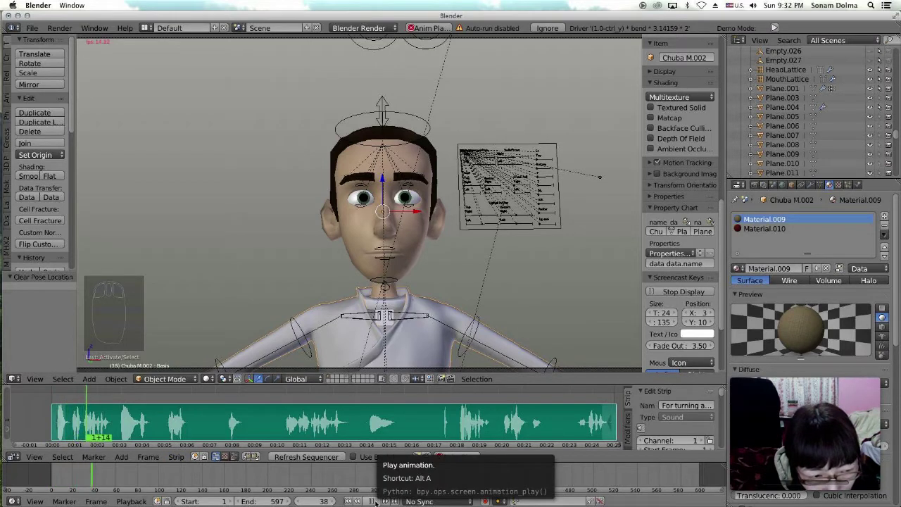
click(375, 501)
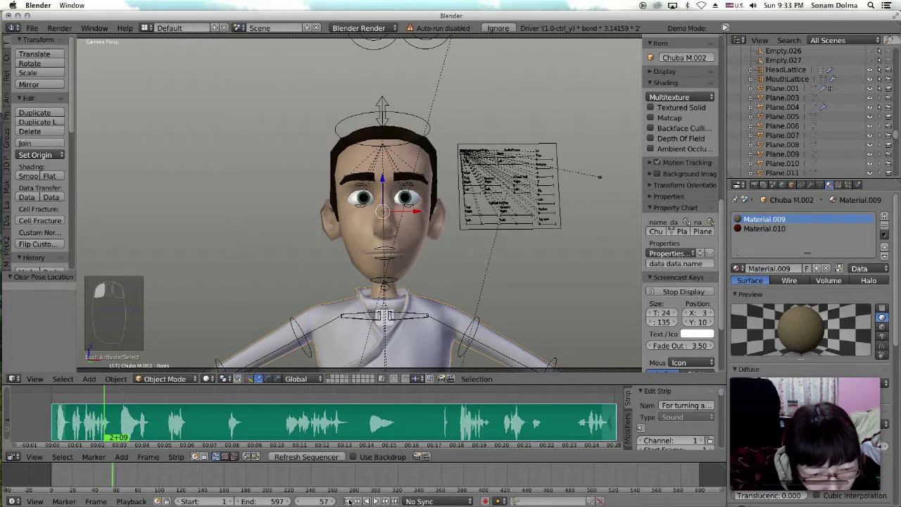
click(348, 501)
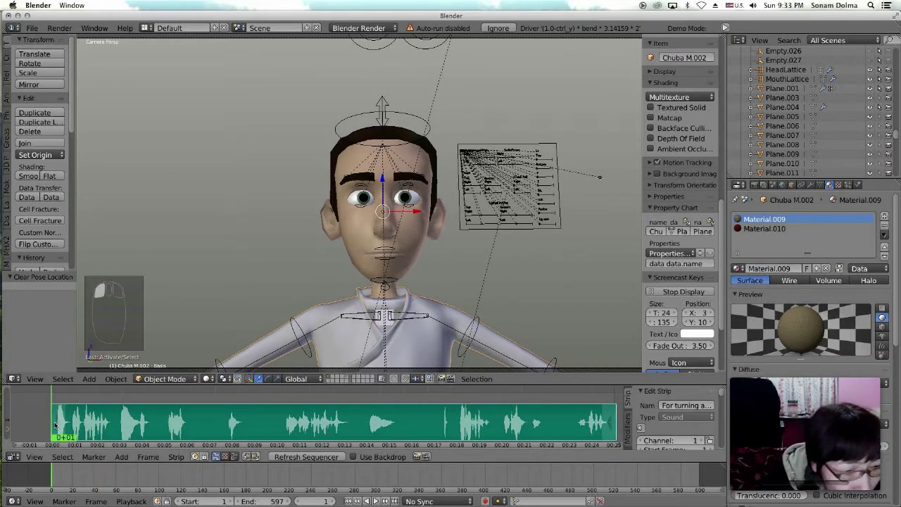
Step: Enter the rig's pose editing through the TopMouth control and select all of its visible bones
click(390, 248)
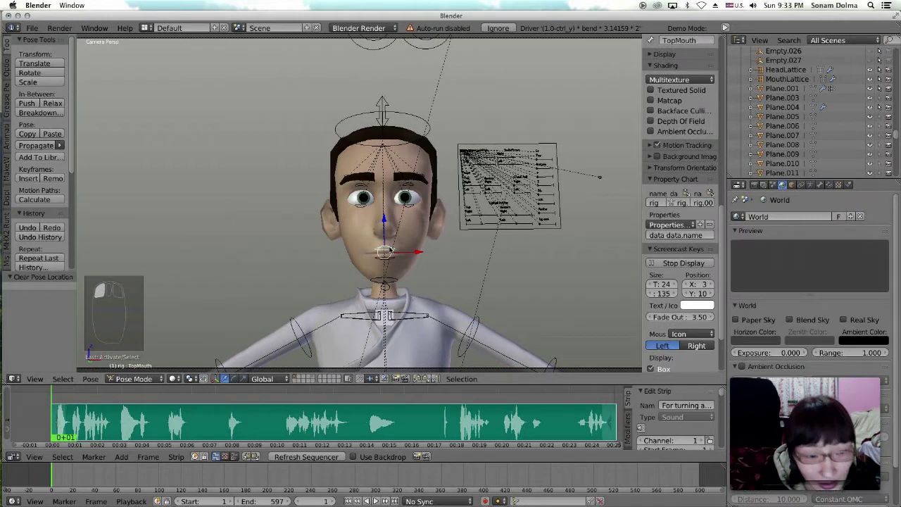
key(a)
key(a)
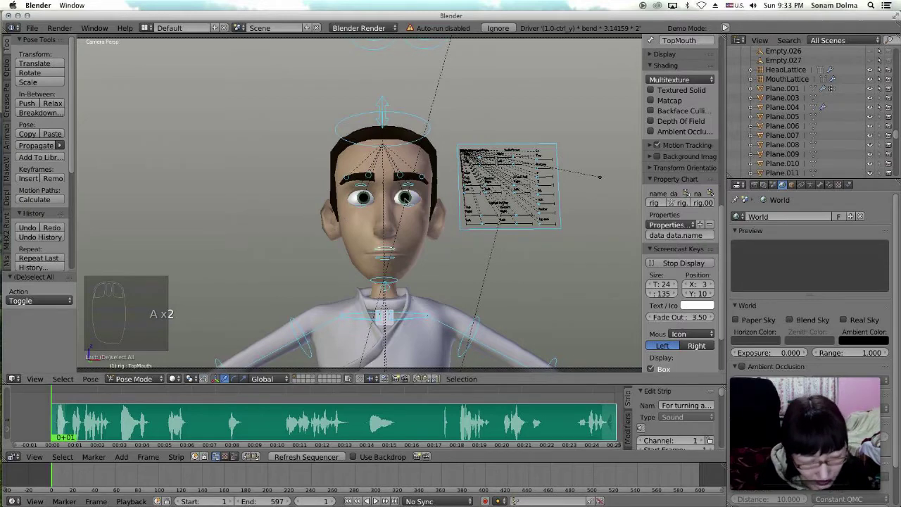
key(i)
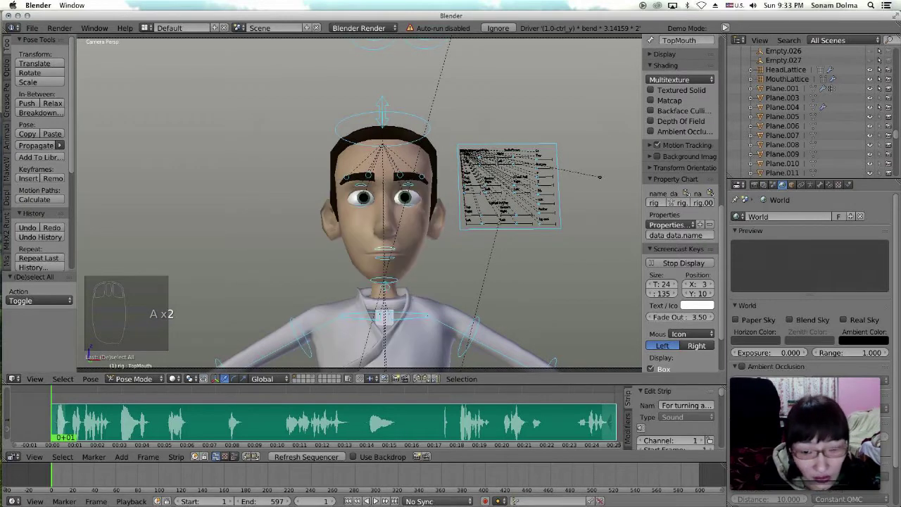
Step: Set the active keying set to LocRot and turn on automatic keyframe insertion
click(531, 500)
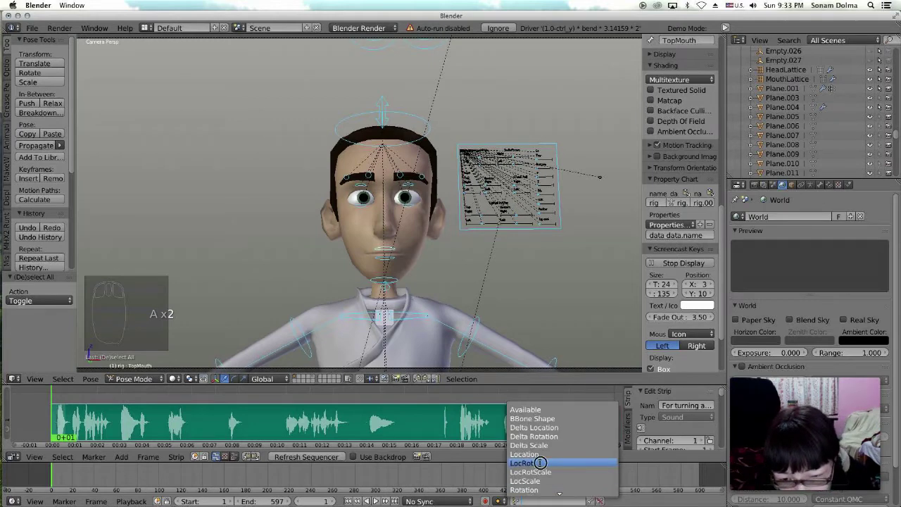
click(540, 462)
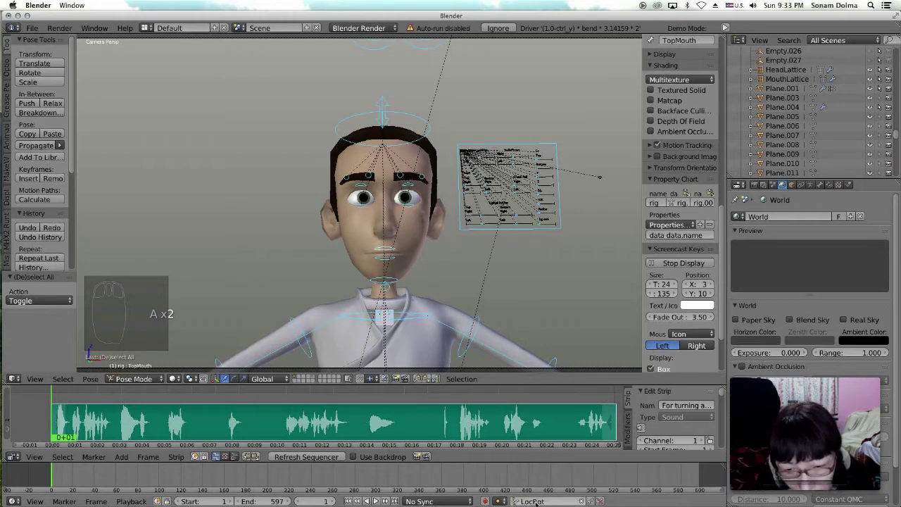
click(485, 501)
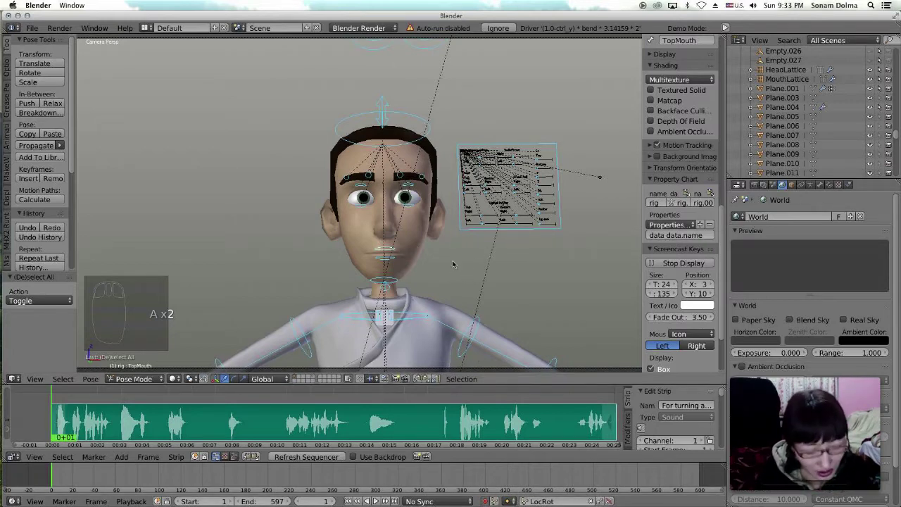
Step: Insert LocRot keyframes for all selected bones at frame 1
key(i)
key(i)
key(i)
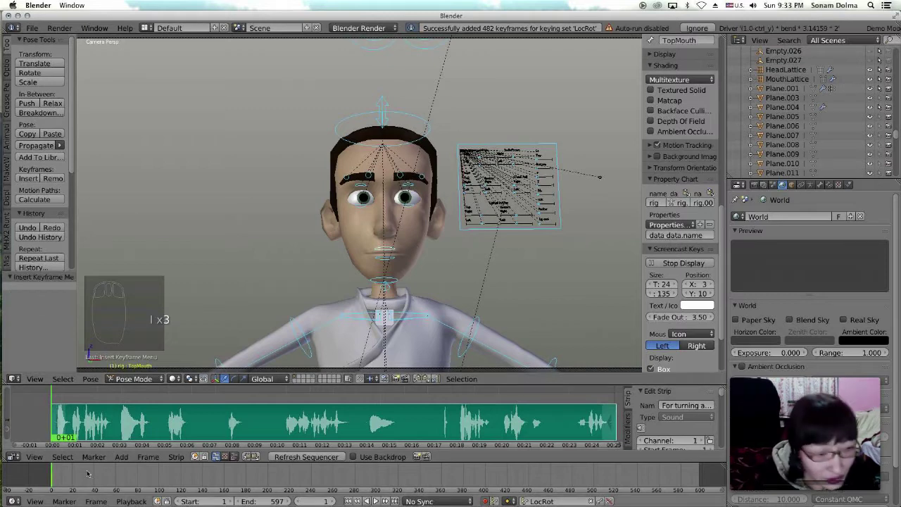
Step: Lower both arms by rotating upper_arm.R about -16.8° and upper_arm.L about 32.1°
click(300, 341)
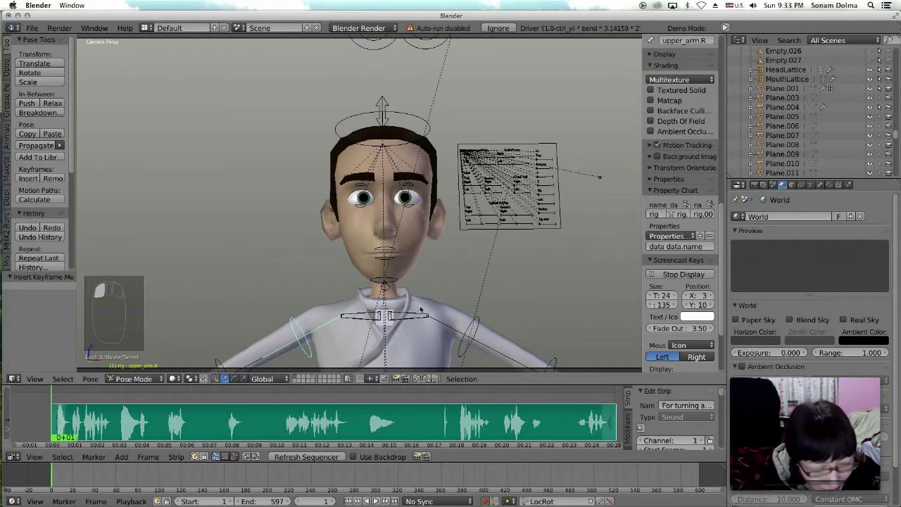
key(r)
key(r)
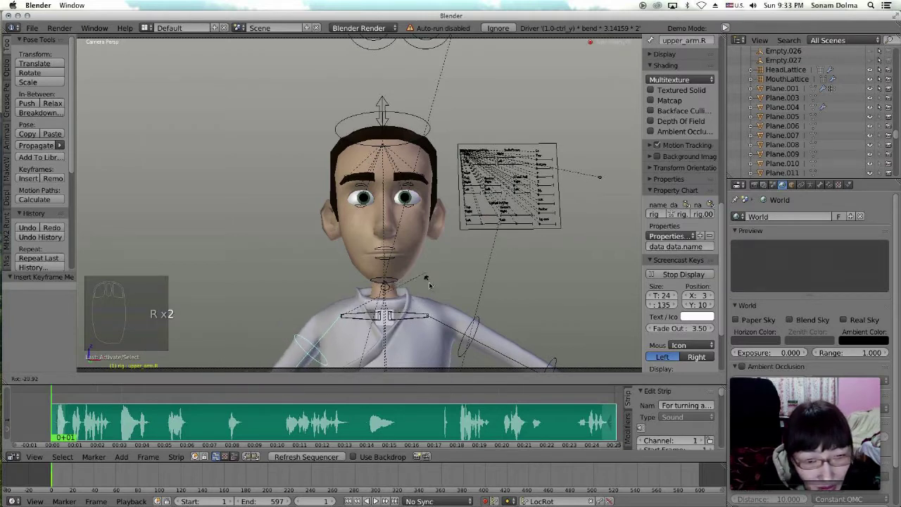
click(426, 280)
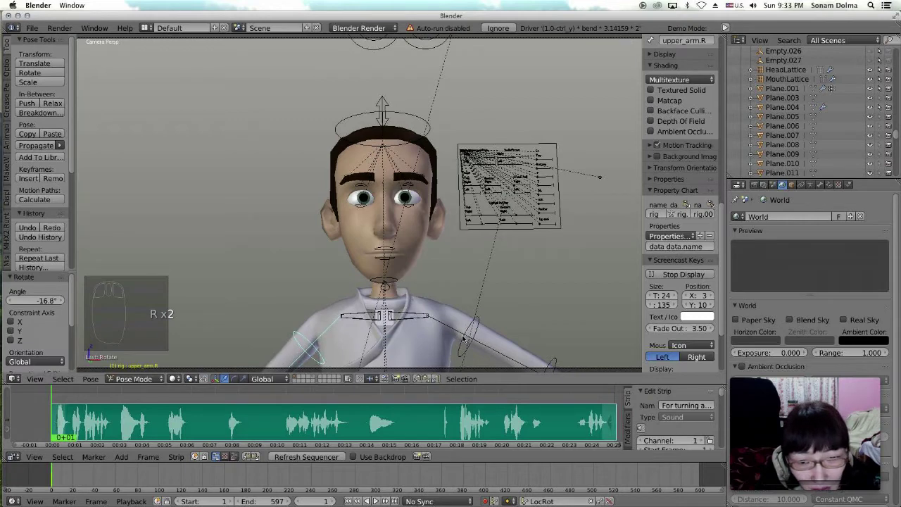
right_click(464, 338)
key(r)
click(468, 344)
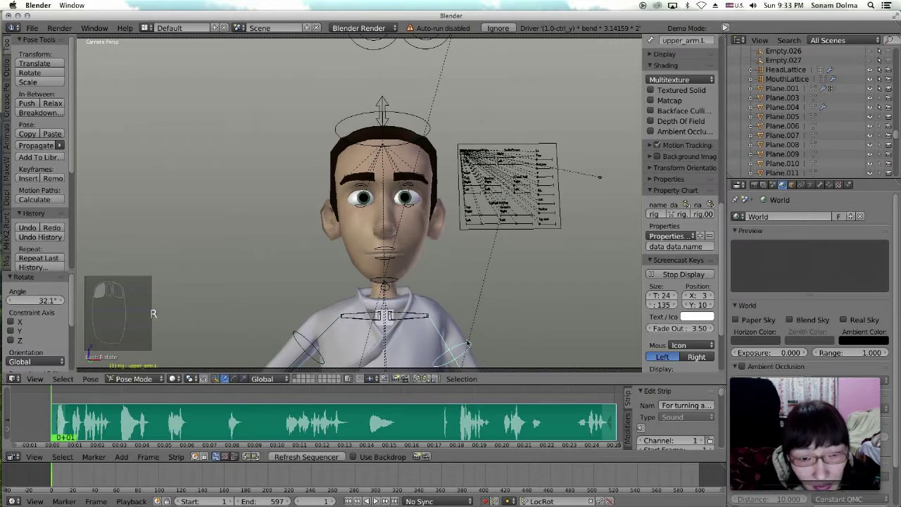
right_click(398, 283)
key(r)
key(r)
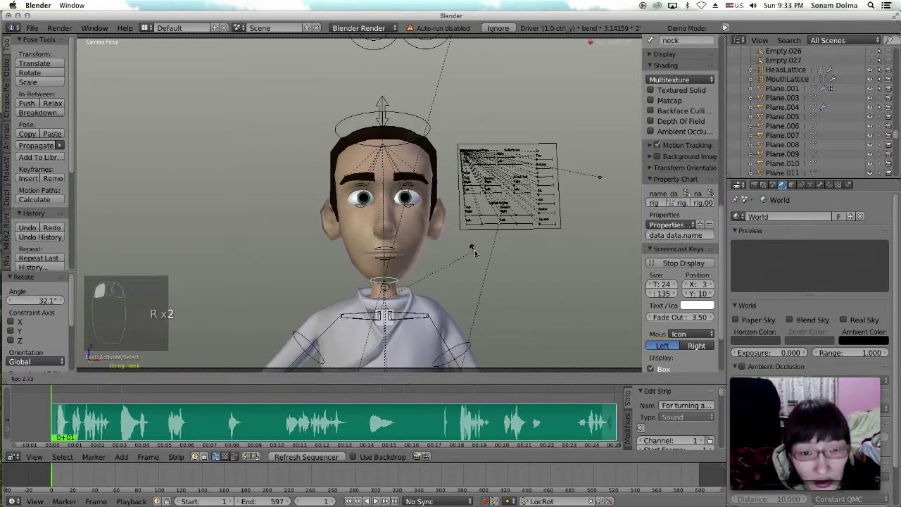
right_click(475, 246)
right_click(391, 289)
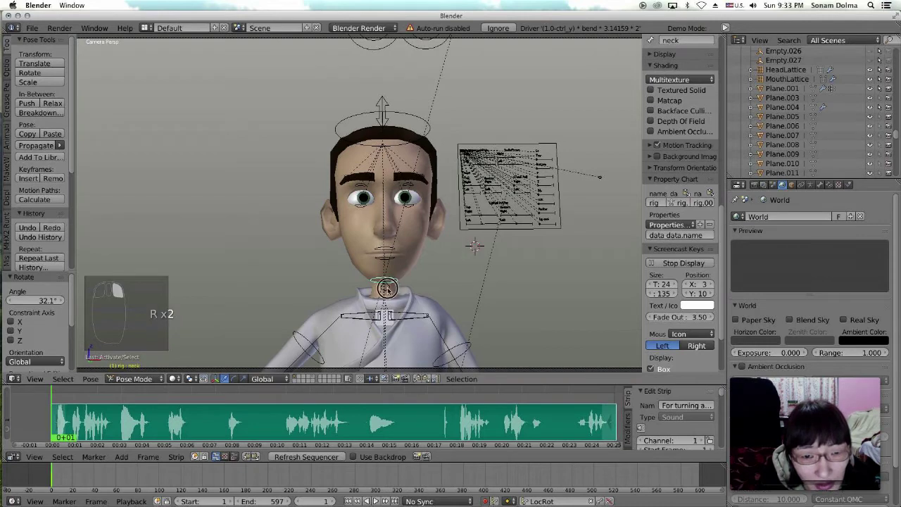
key(r)
right_click(502, 280)
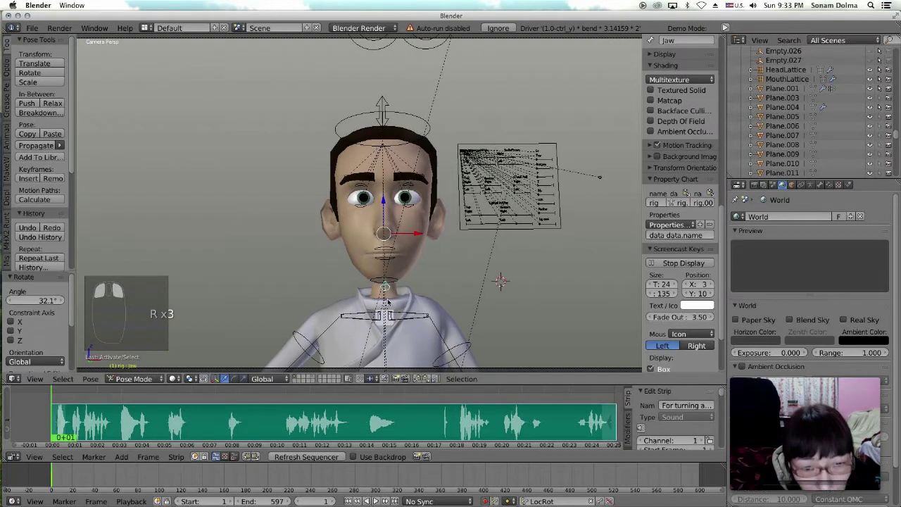
right_click(387, 300)
right_click(385, 295)
right_click(397, 278)
key(r)
right_click(537, 287)
click(537, 287)
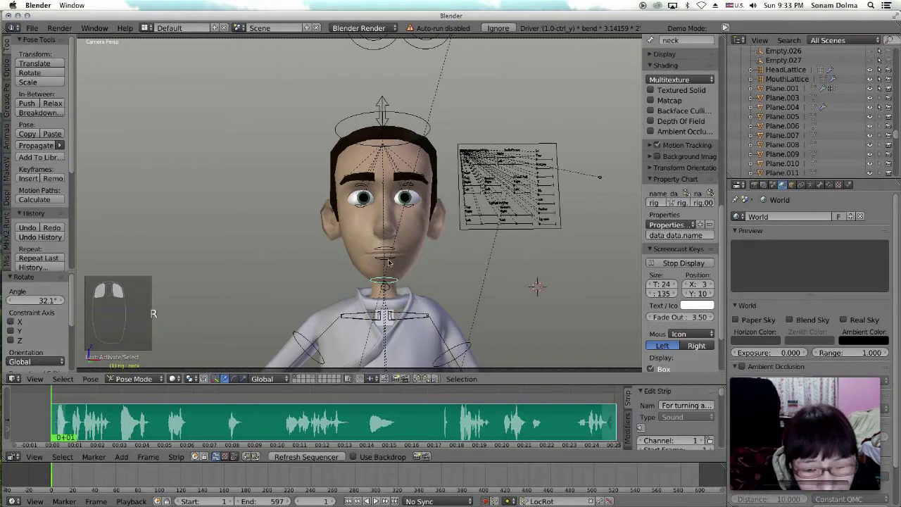
right_click(380, 111)
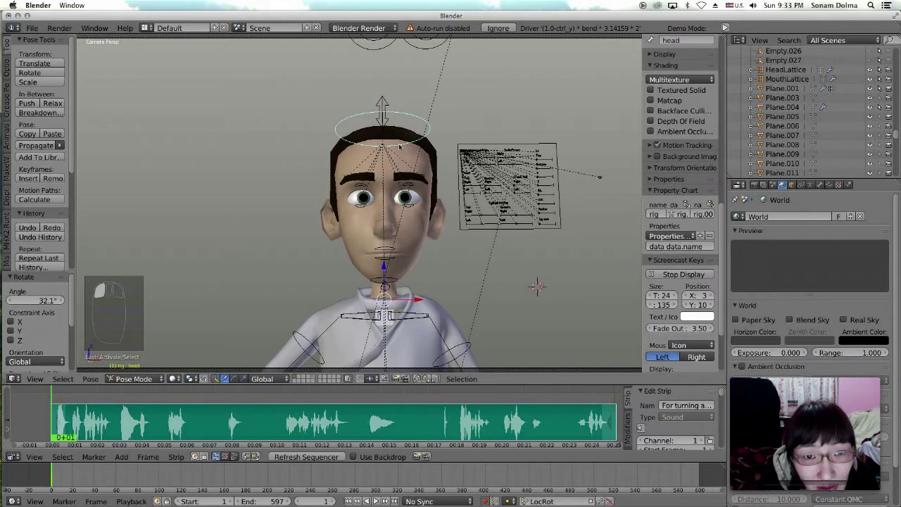
key(r)
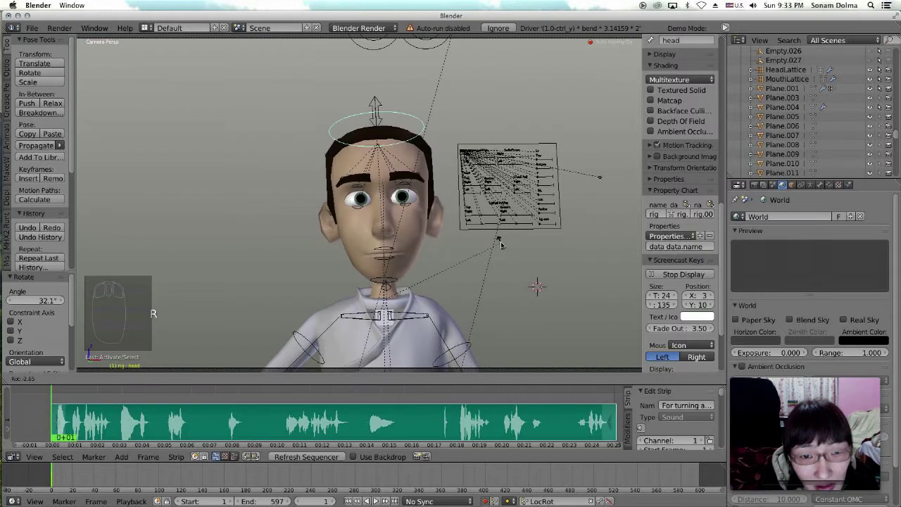
right_click(498, 241)
click(498, 241)
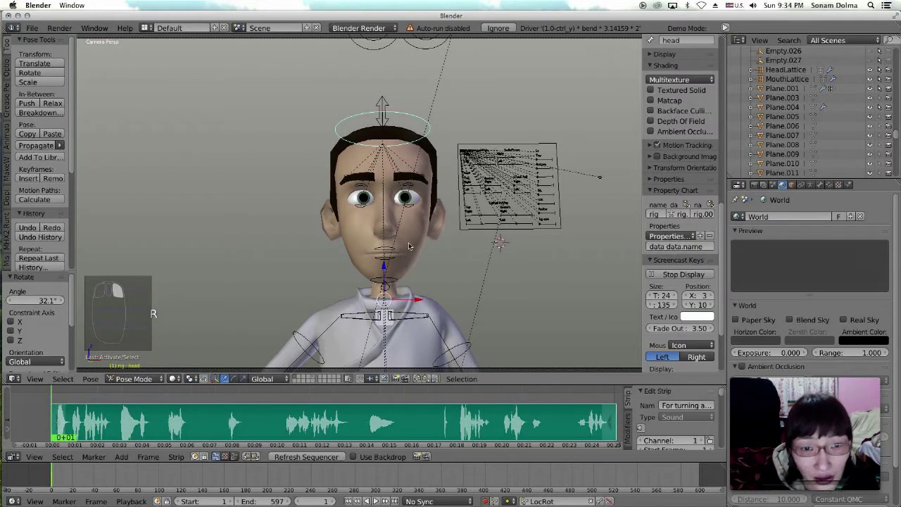
Step: Move the EyeTrack control down about 0.212 on Z so it sits in front of the character's eyes
click(422, 58)
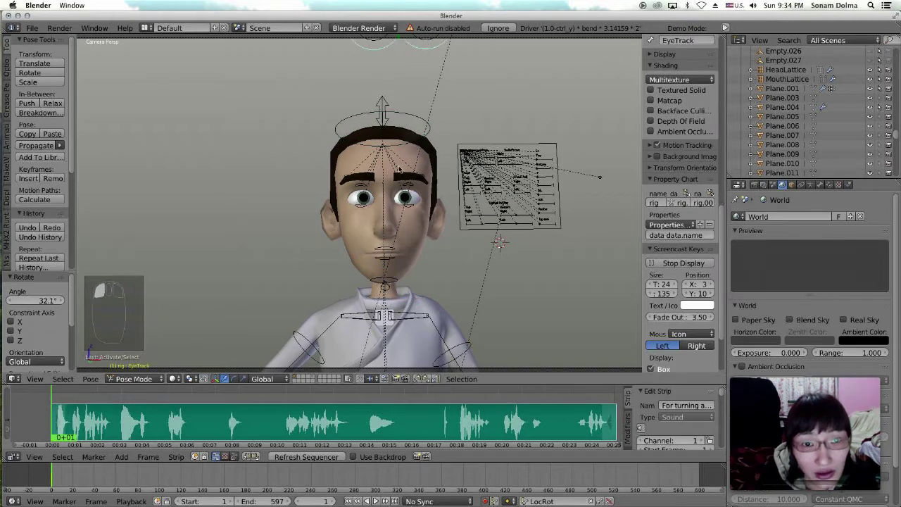
scroll(400, 170, down, 1)
key(g)
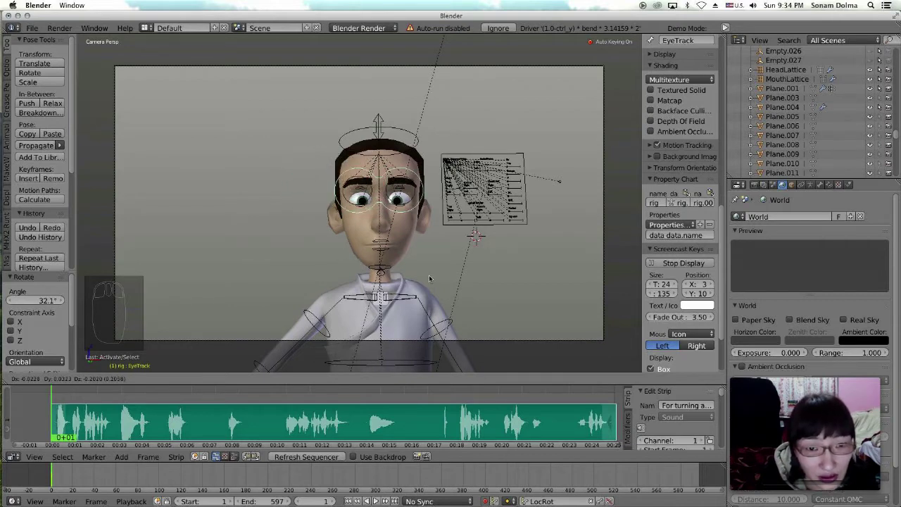
click(401, 273)
click(401, 273)
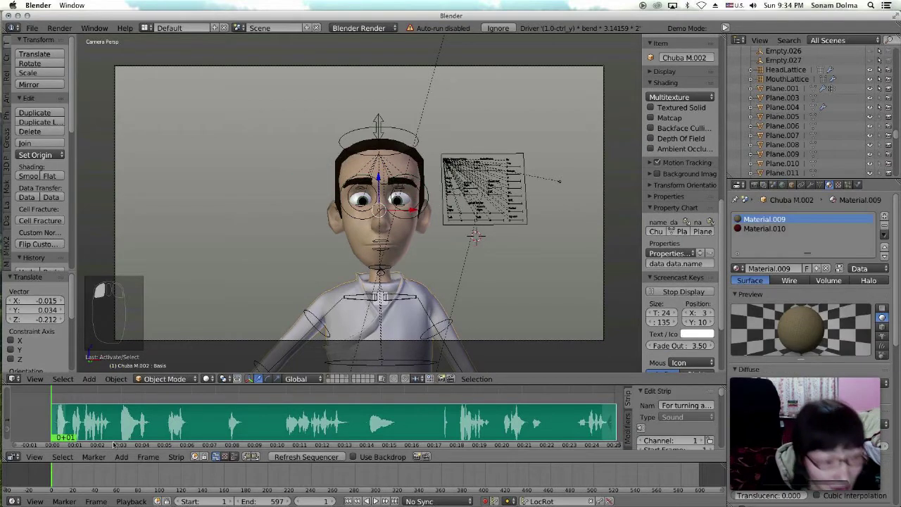
Step: At frame 7, move the lower-lip control BotMouth down about 0.007 on Z
click(58, 423)
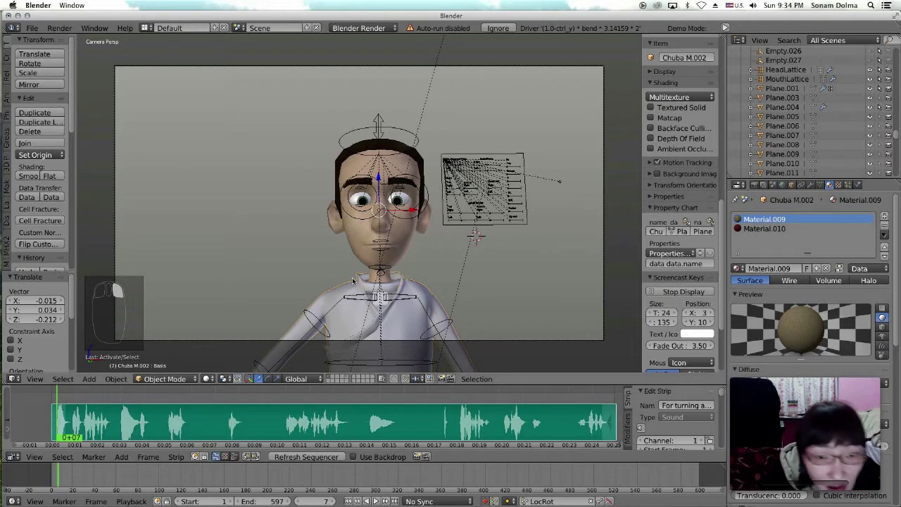
click(382, 250)
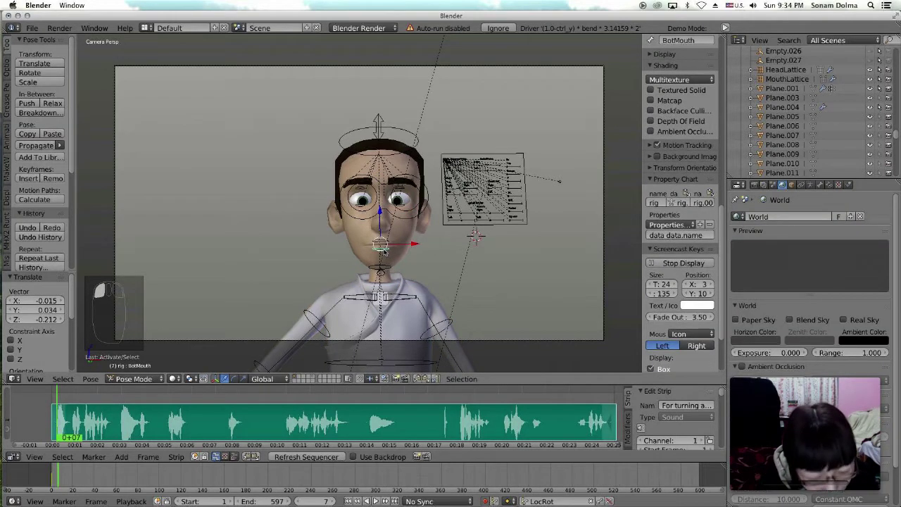
key(g)
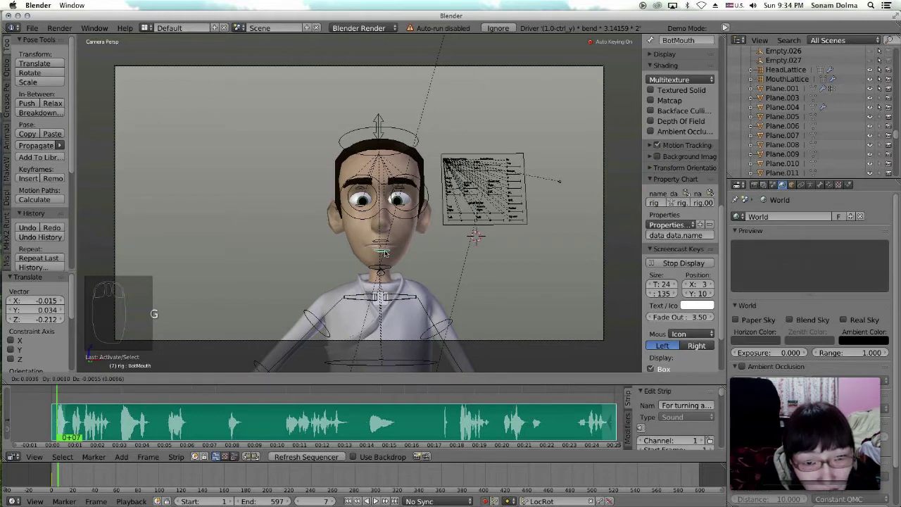
click(385, 254)
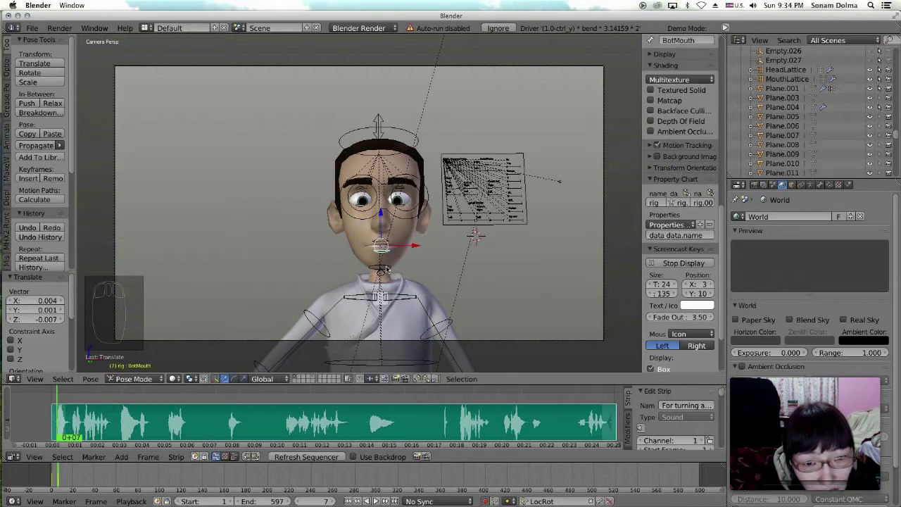
Step: Move the Jaw control down about 0.006 on Z at frame 7
click(384, 273)
key(g)
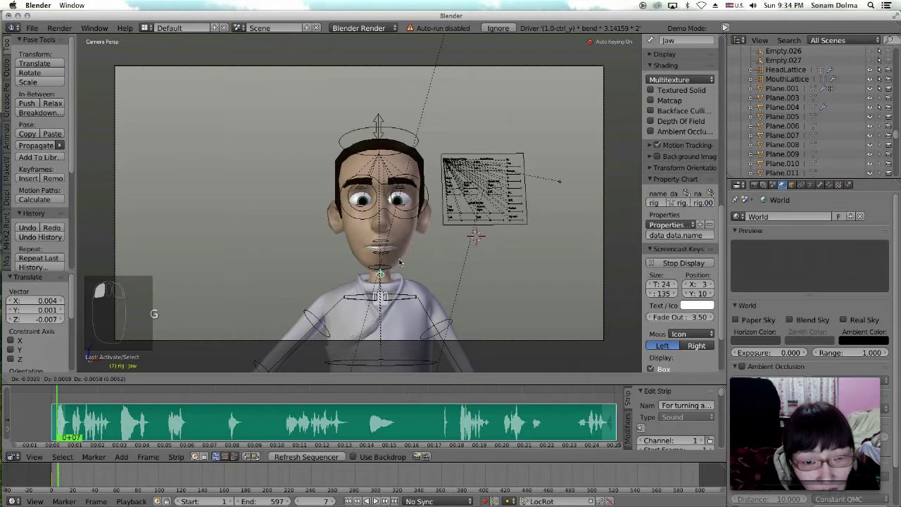
click(398, 262)
Step: At frame 7, raise the lower-lip control BotMouth about 0.004 and the Jaw control about 0.002 on Z
click(386, 254)
key(g)
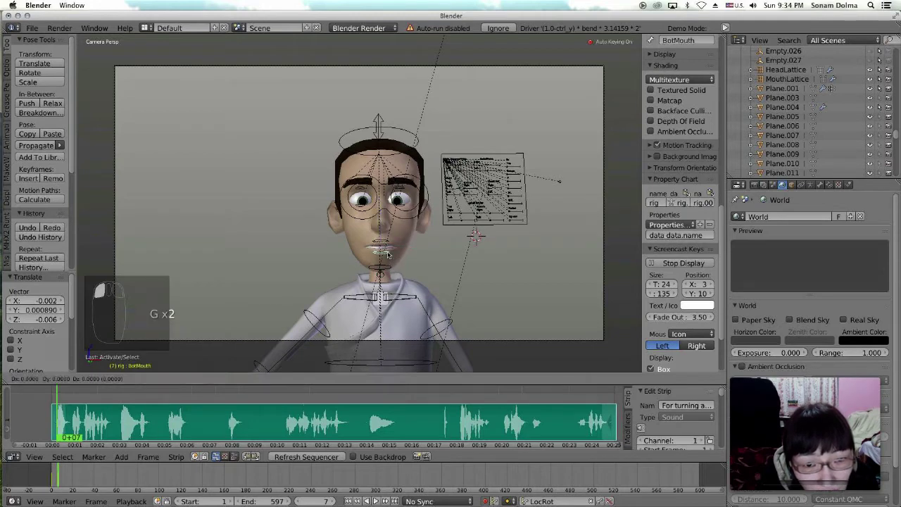
click(388, 254)
click(386, 274)
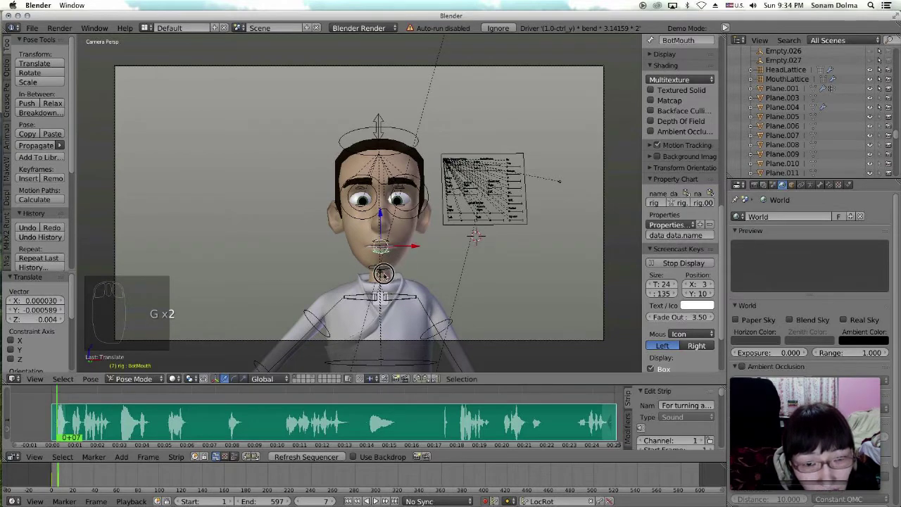
key(g)
click(406, 275)
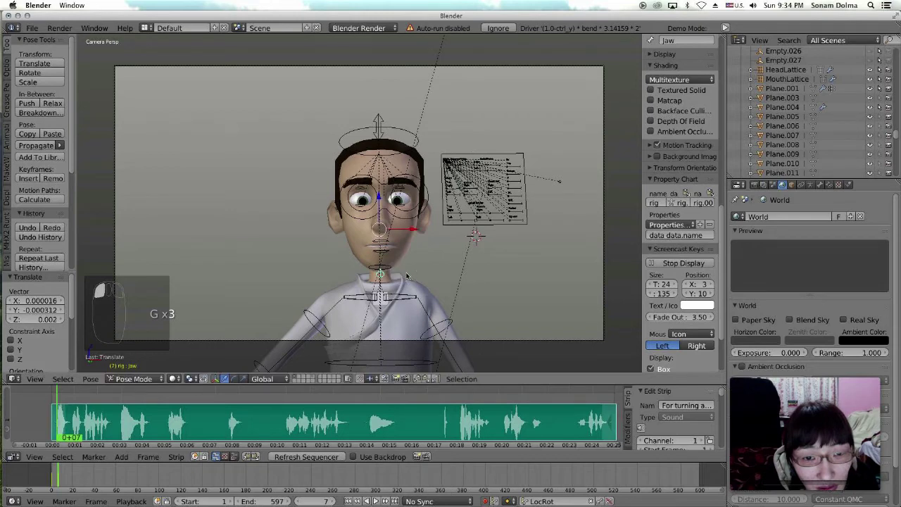
Step: Lower both upper eyelids at frame 7, moving TopLid.L down about 0.011 and TopLid.R about 0.009 on Z
click(404, 192)
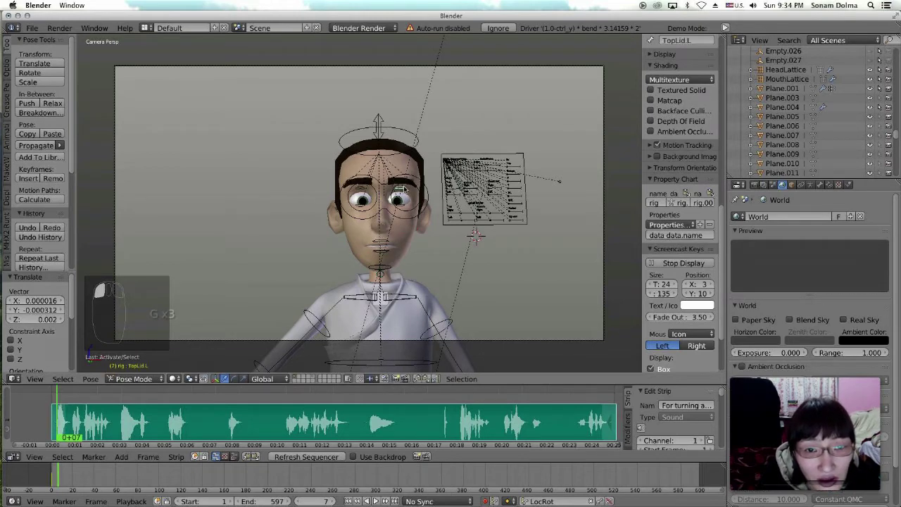
key(g)
click(399, 194)
click(361, 191)
key(g)
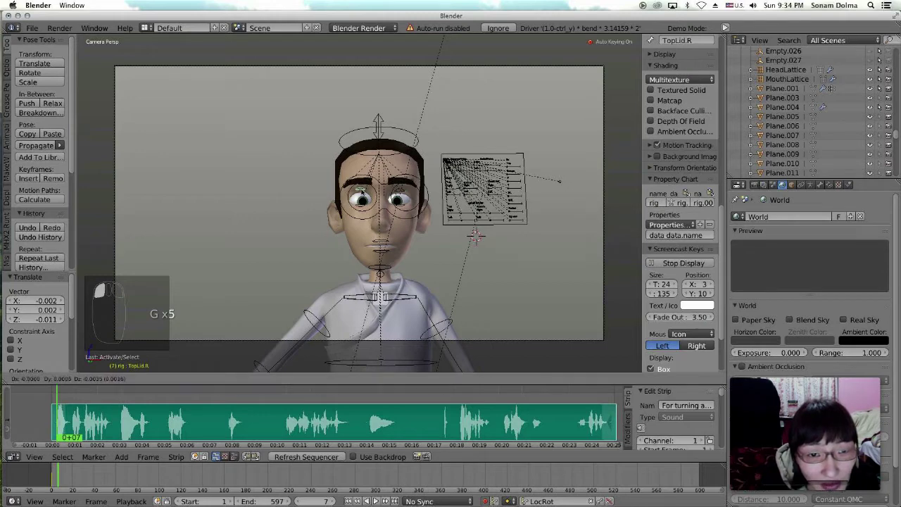
click(363, 193)
Step: Reposition the character's right eyebrow at frame 7, moving Brow1.R down about 0.012 on Z and adjusting the outer brow control
click(409, 185)
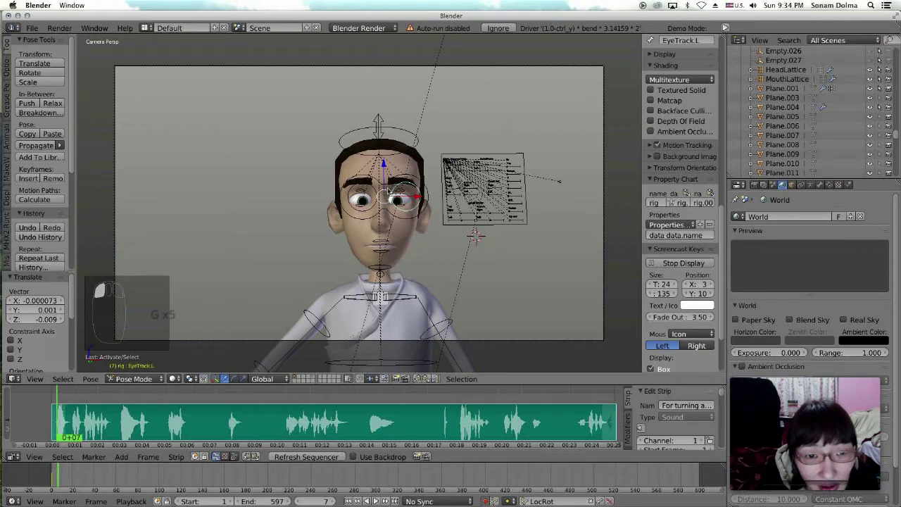
click(367, 181)
key(g)
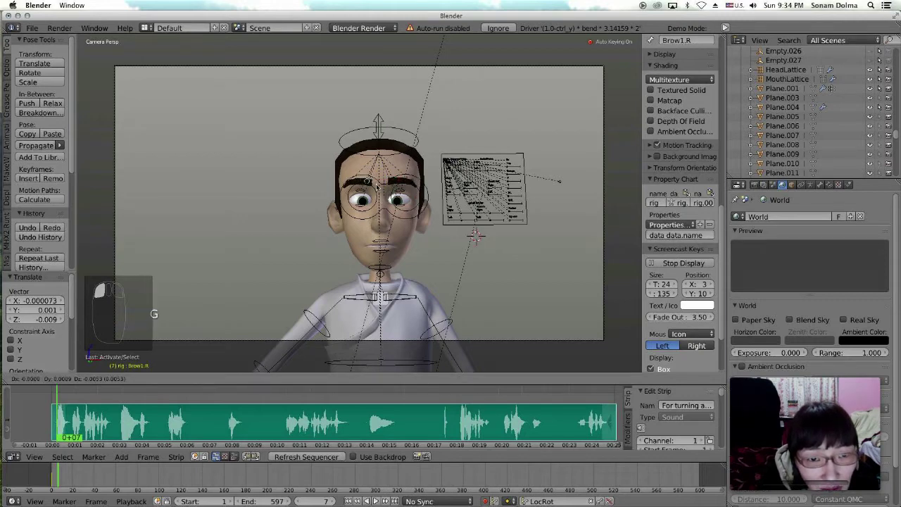
click(373, 185)
click(350, 183)
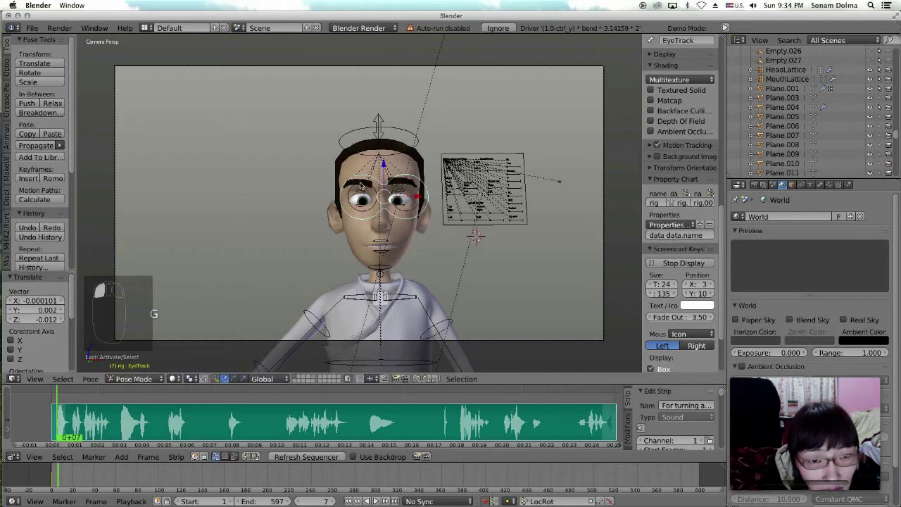
key(g)
click(363, 184)
Step: Reposition the left eyebrow's outer control and move Brow1.L about 0.002 on X and -0.007 on Z at frame 7
click(412, 182)
click(412, 182)
key(g)
click(412, 182)
click(402, 181)
click(402, 181)
key(g)
click(401, 181)
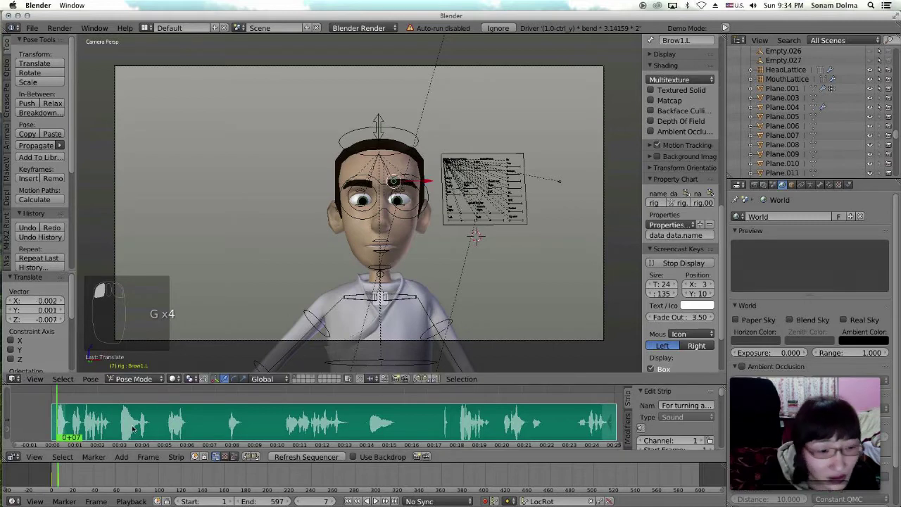
Step: Set the current frame to 10 and select the EyeTrack control
click(61, 426)
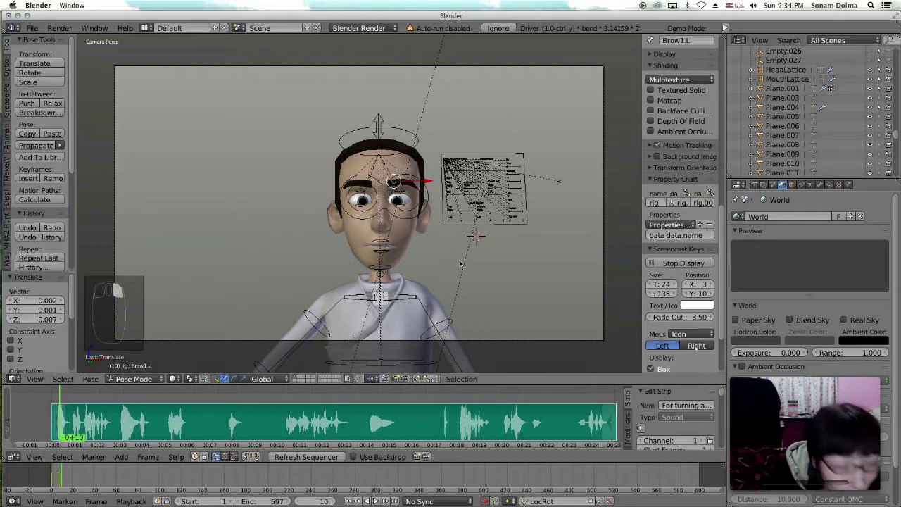
click(416, 220)
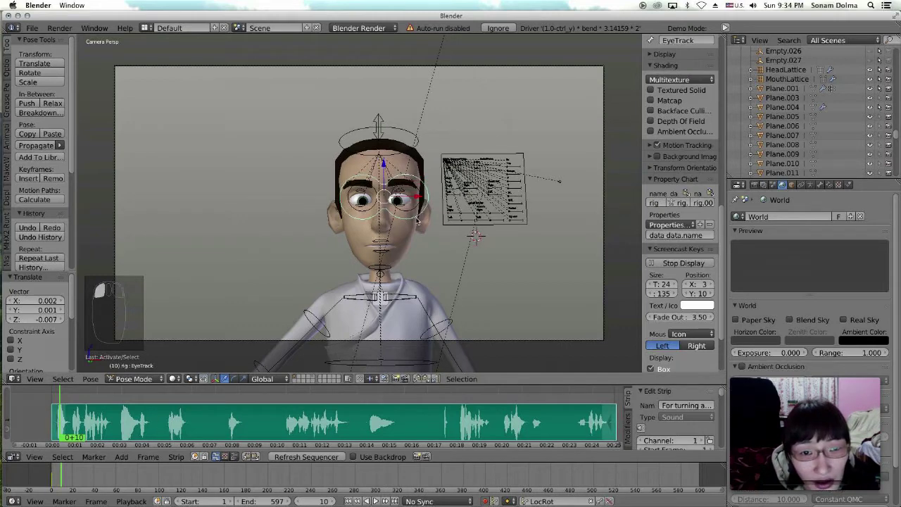
click(410, 210)
key(g)
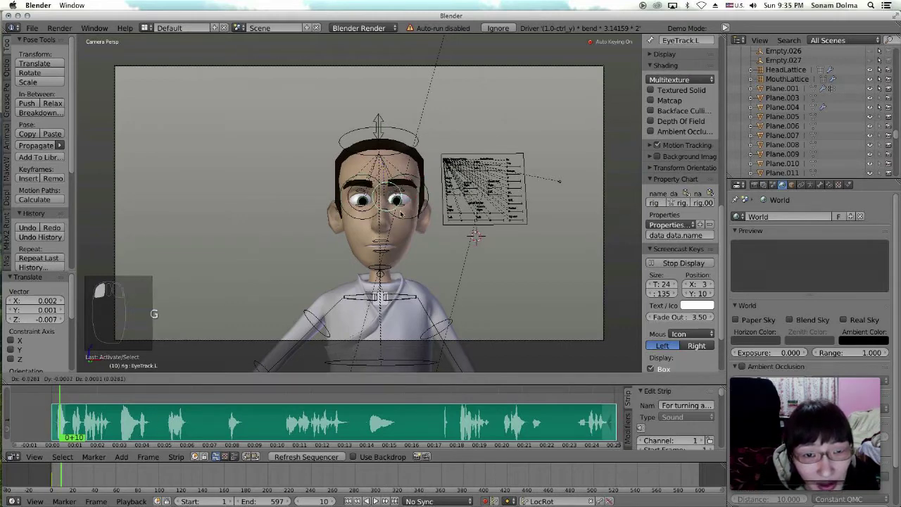
key(Escape)
Step: Shift the gaze at frame 10 by moving EyeTrack about -0.084 on X and 0.010 on Z
right_click(408, 219)
key(g)
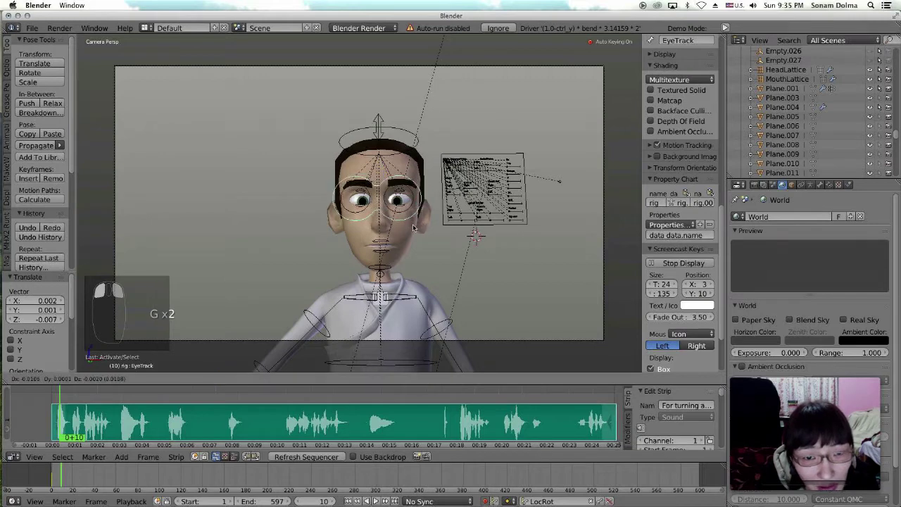
click(369, 220)
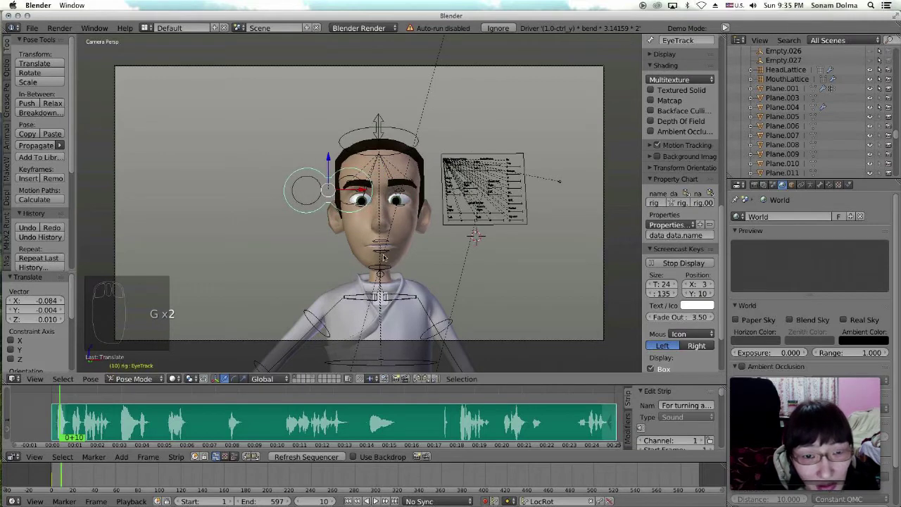
Step: Rotate the head around Z toward the character's left at frame 10 and nudge the EyeTrack control slightly upward
right_click(416, 141)
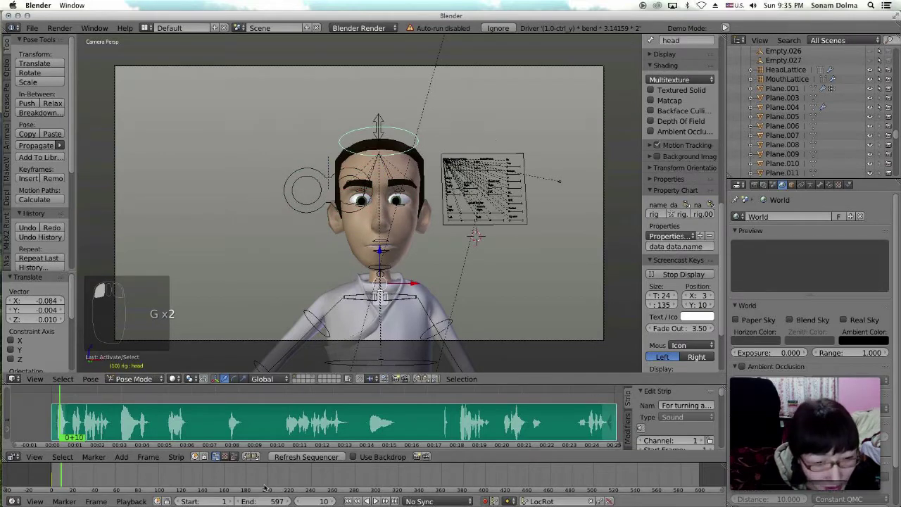
click(234, 378)
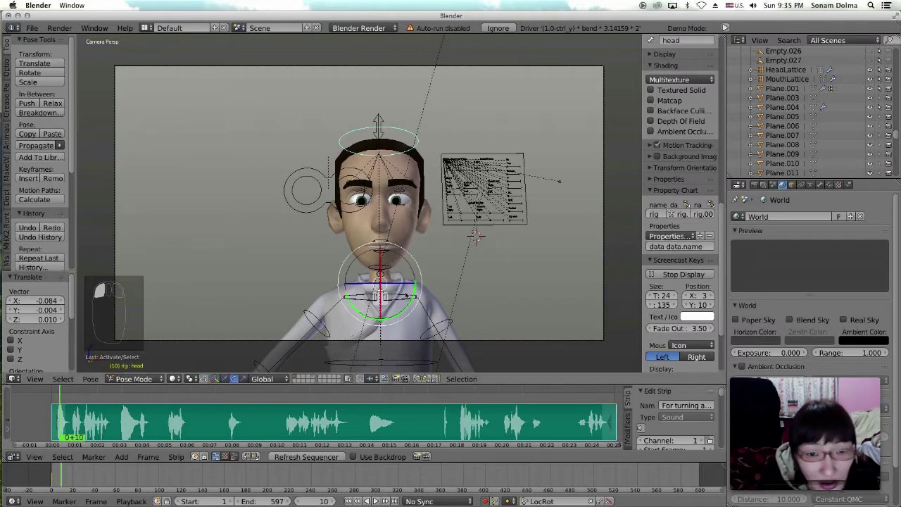
mouse_move(409, 284)
mouse_down()
mouse_move(366, 284)
mouse_move(409, 288)
mouse_move(402, 282)
mouse_up()
click(321, 208)
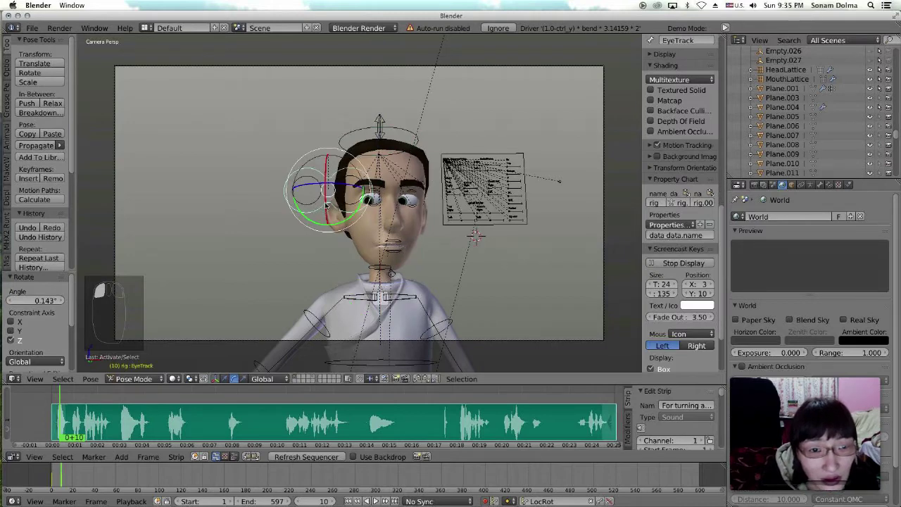
key(g)
click(397, 187)
Step: Raise the left eyebrow controls at frame 10, moving the last one up about 0.009 on Z
click(420, 188)
key(g)
click(412, 185)
key(g)
click(409, 184)
Step: Adjust the right eyebrow controls at frame 10, including Brow1.R, ending with a nudge of about 0.002 up on Z
click(378, 186)
click(363, 186)
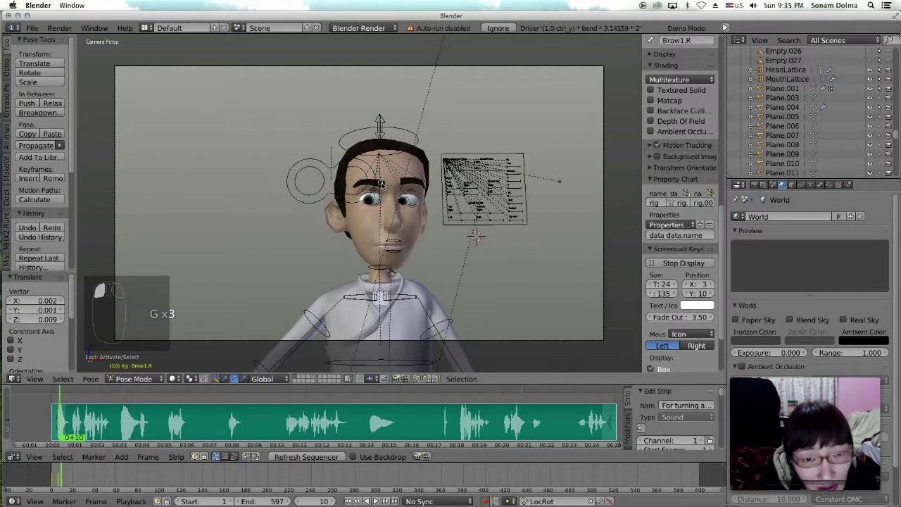
key(g)
click(362, 184)
key(g)
click(365, 183)
Step: Adjust both upper eyelids at frame 10, moving TopLid.R up about 0.007 on Z and shifting TopLid.L
click(375, 194)
key(g)
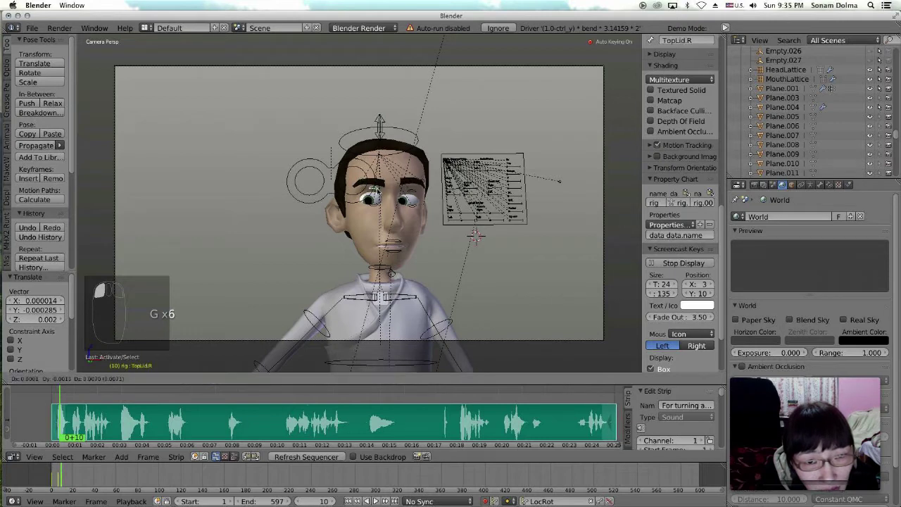
click(375, 190)
click(414, 195)
key(g)
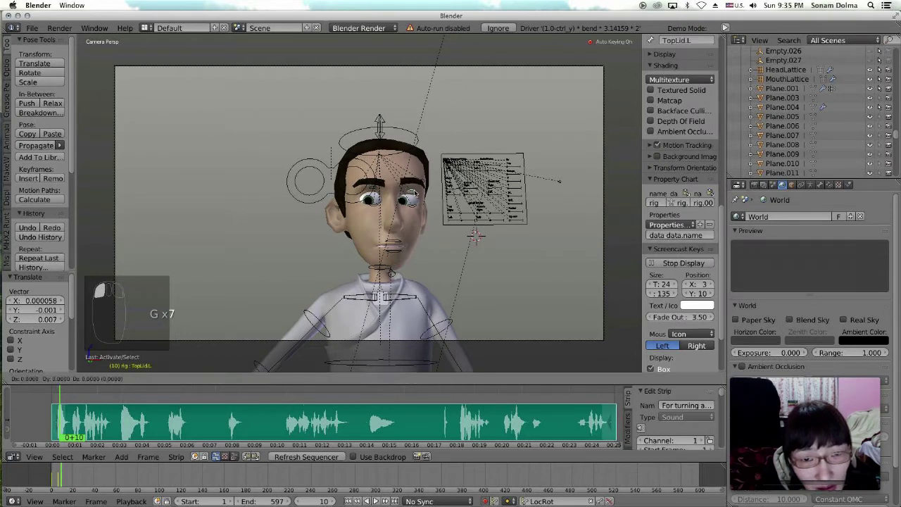
click(409, 210)
Step: Lower the bottom-lip control BotMouth about 0.004 on Z at frame 10
click(398, 255)
key(g)
click(398, 255)
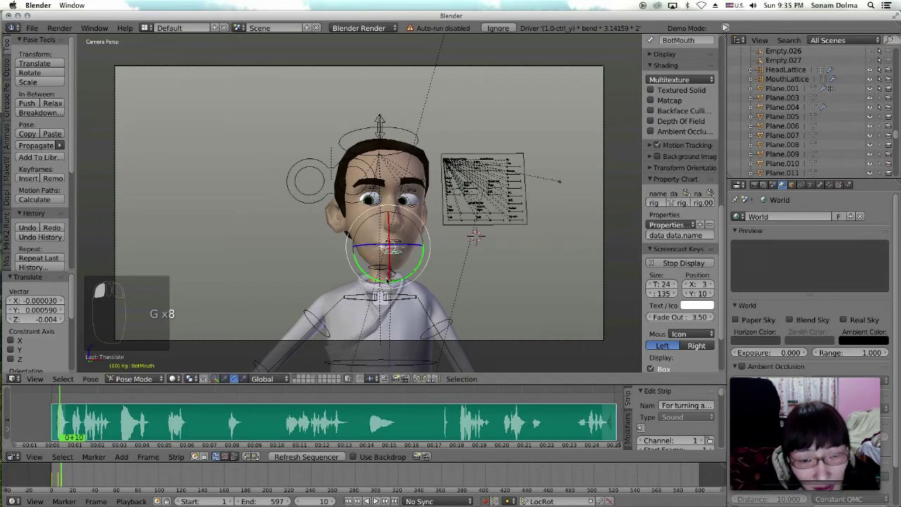
click(384, 271)
click(394, 273)
key(g)
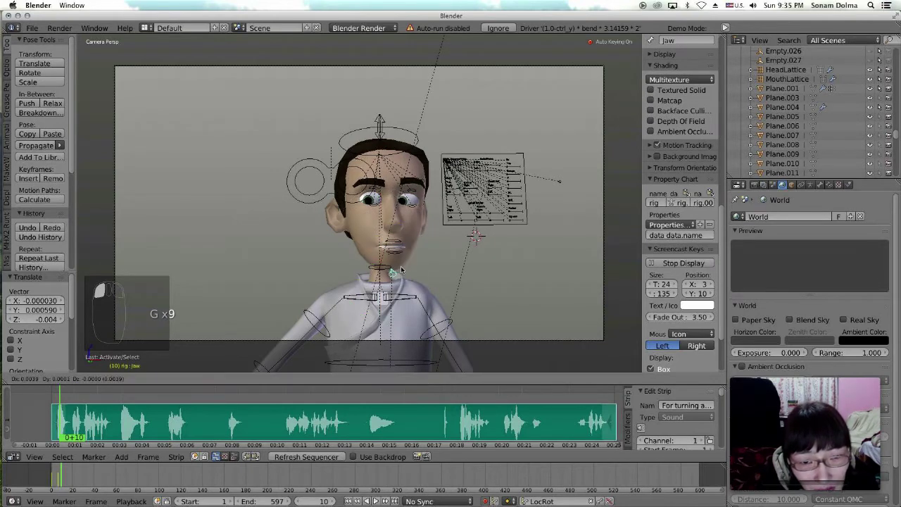
right_click(407, 258)
key(g)
right_click(405, 252)
Step: Raise the upper-lip control TopMouth about 0.004 on Z at frame 10
click(399, 242)
key(g)
click(399, 241)
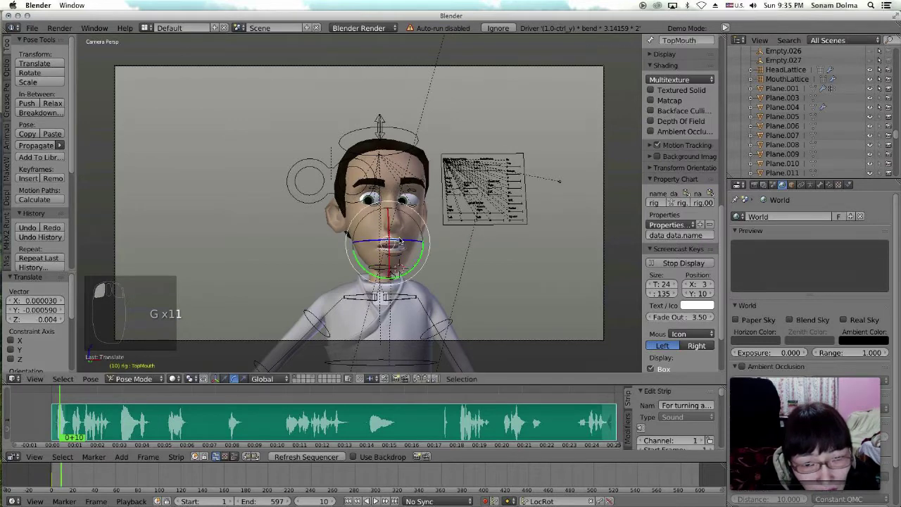
Step: On the face control board, try moving BotLipRollLeft, and move BotLipRollRight about 0.033 on X and -0.007 on Z
scroll(492, 224, up, 1)
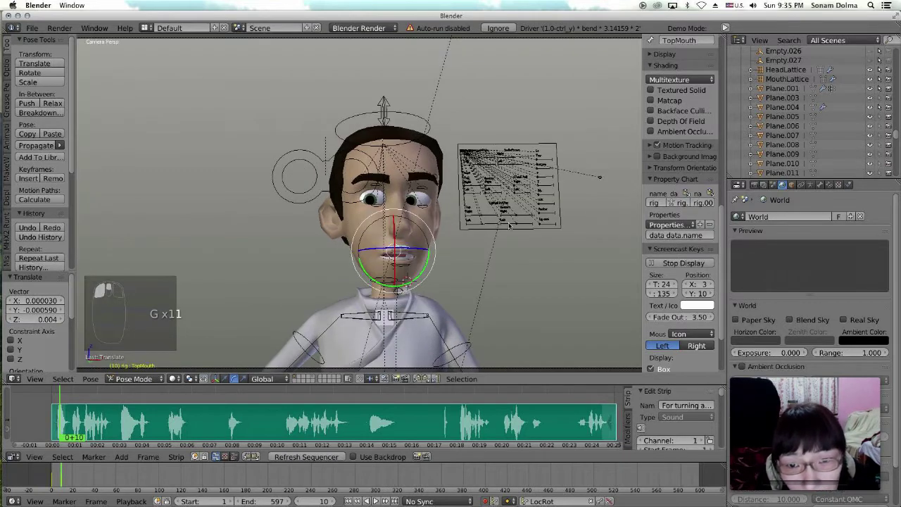
right_click(518, 225)
key(g)
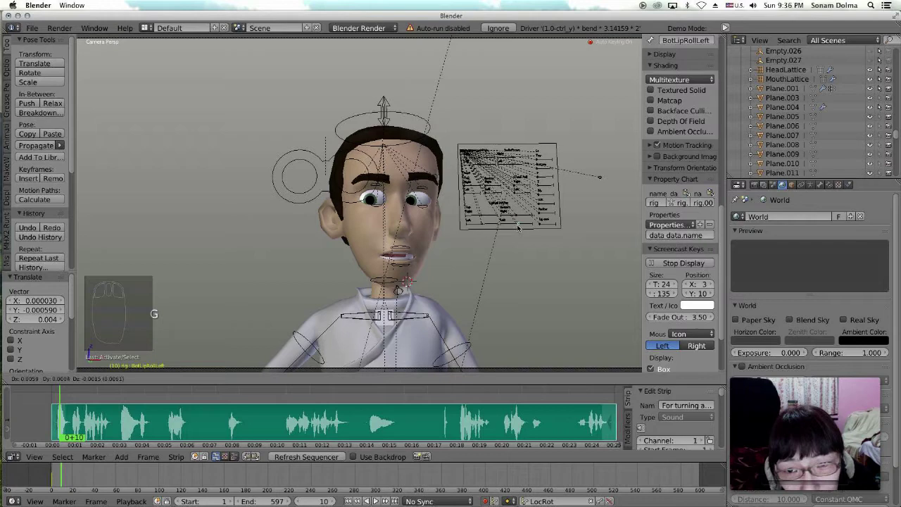
click(521, 225)
right_click(524, 221)
key(g)
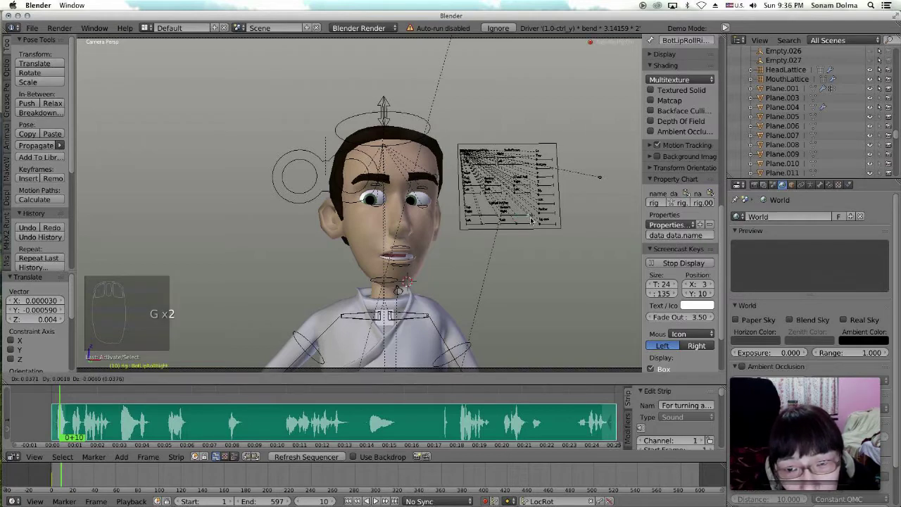
click(530, 219)
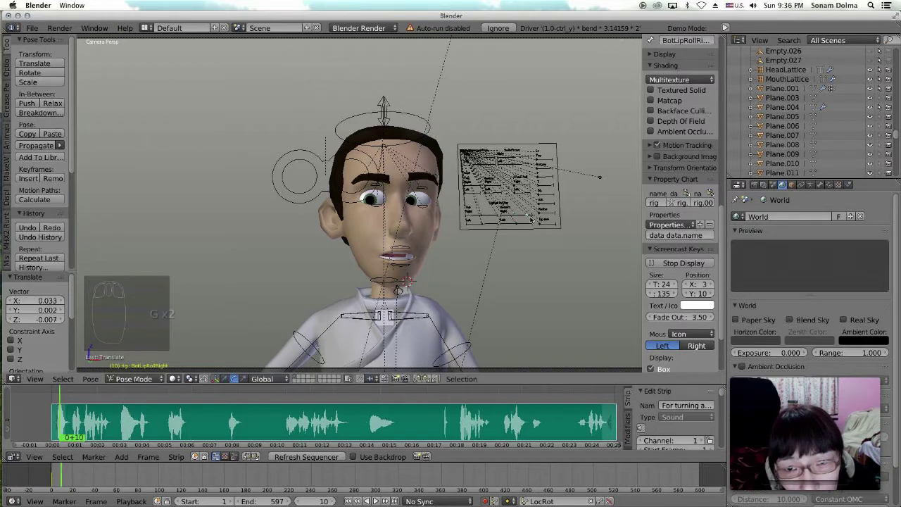
Step: Move SmileFrownRight about 0.006 on X and -0.007 on Z, and slide W/NRight about 0.014 on X
click(516, 161)
key(g)
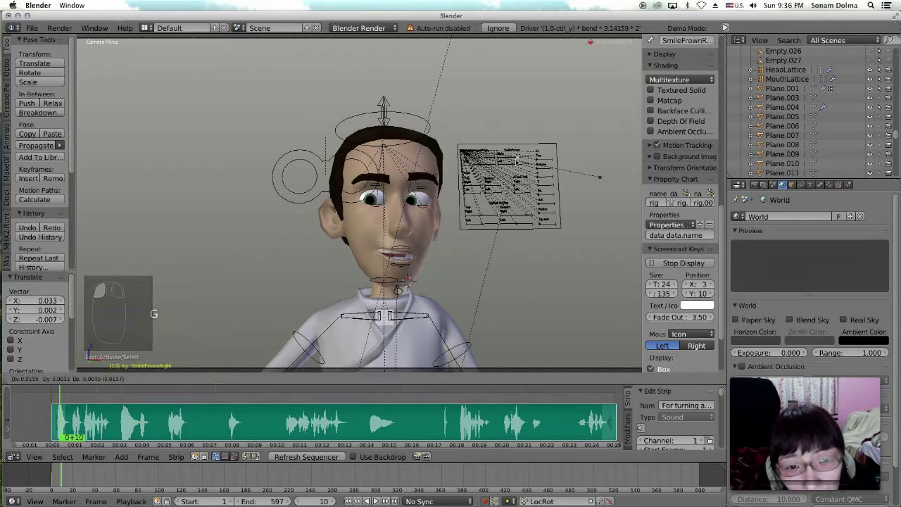
click(516, 165)
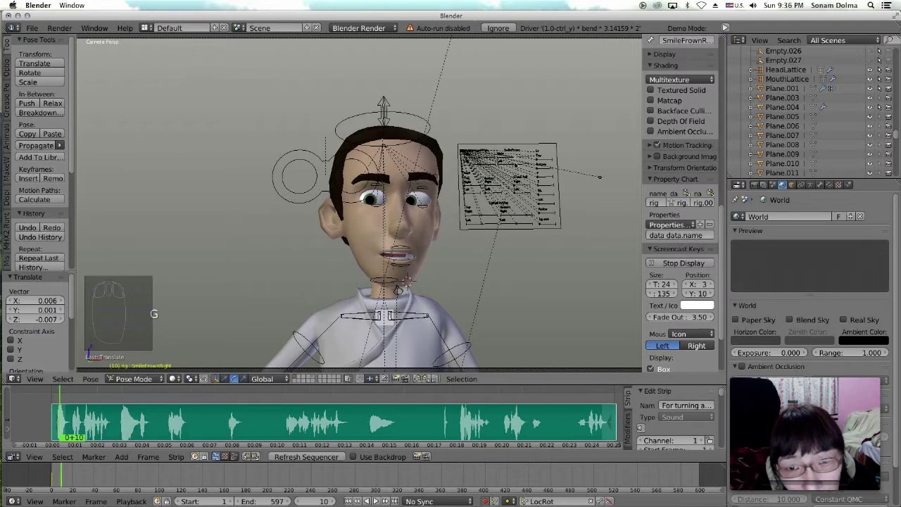
drag(520, 171, 491, 166)
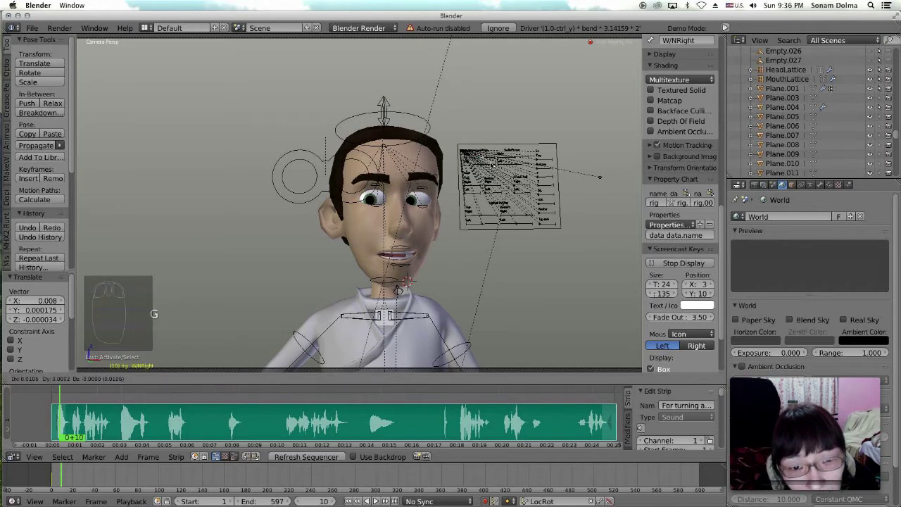
click(483, 155)
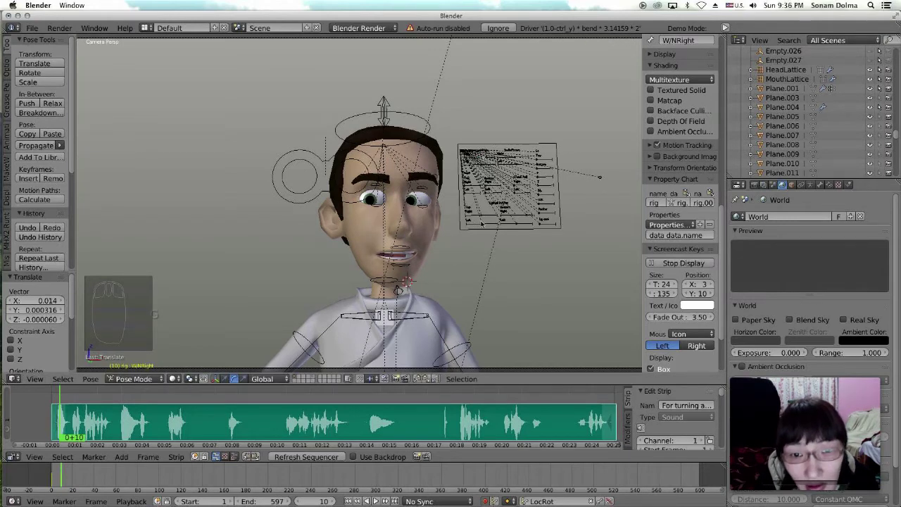
Step: Move the SnarlTopLeft control about 0.009 on X and -0.002 on Z, and set the current frame to 20
drag(475, 201, 476, 201)
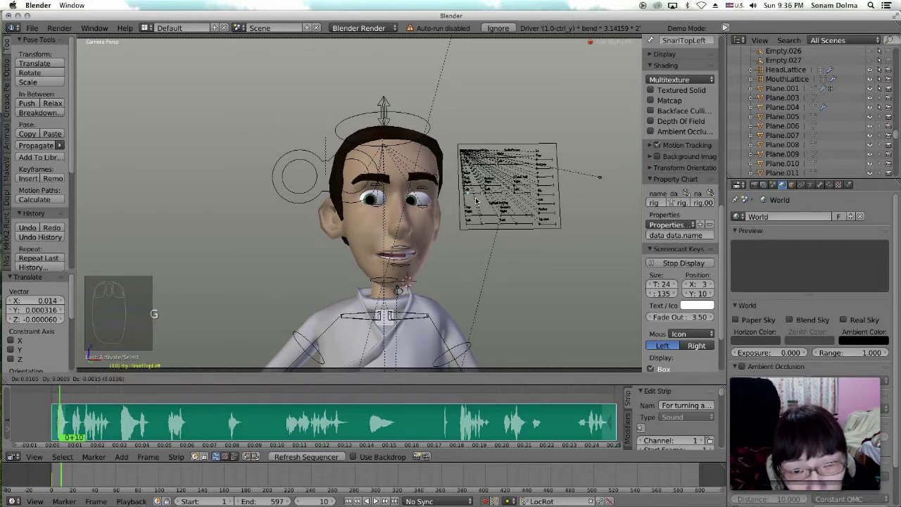
click(476, 201)
key(g)
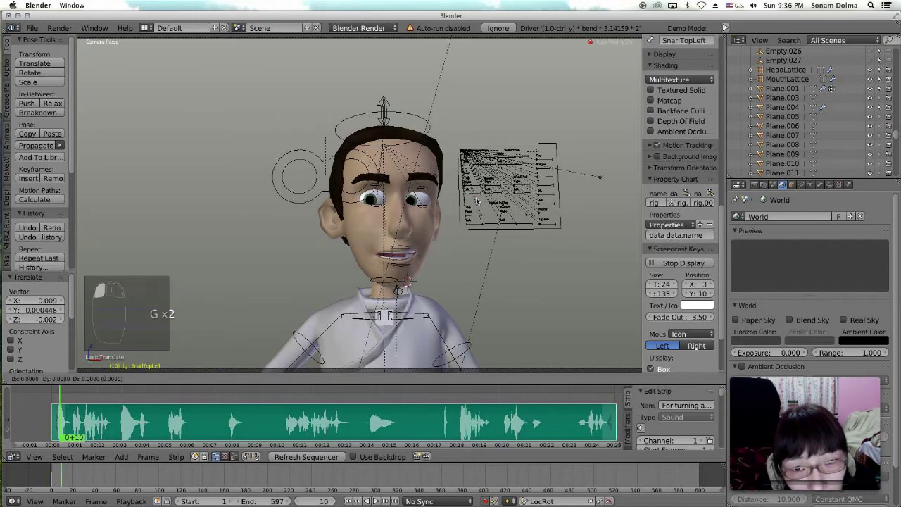
click(476, 201)
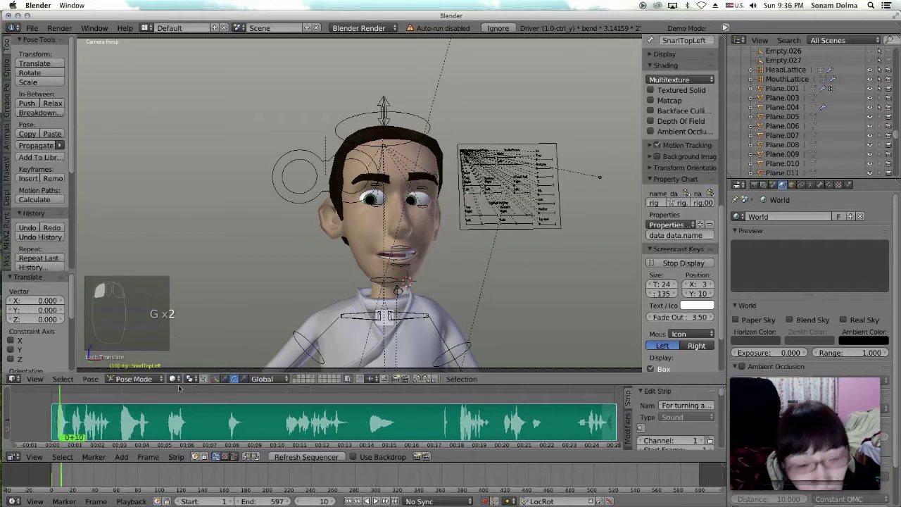
click(71, 425)
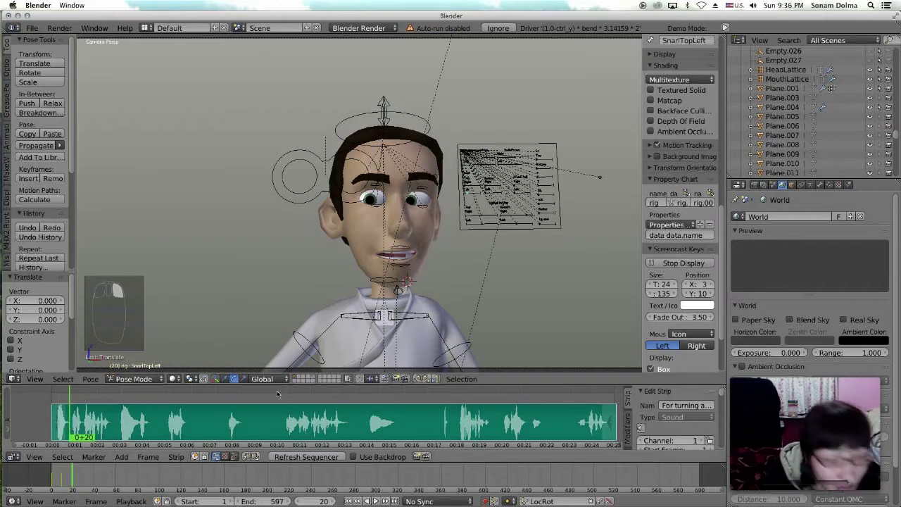
Step: At frame 20, reposition the upper-lip control TopMouth and raise the lower-lip control BotMouth about 0.005 on Z
right_click(403, 252)
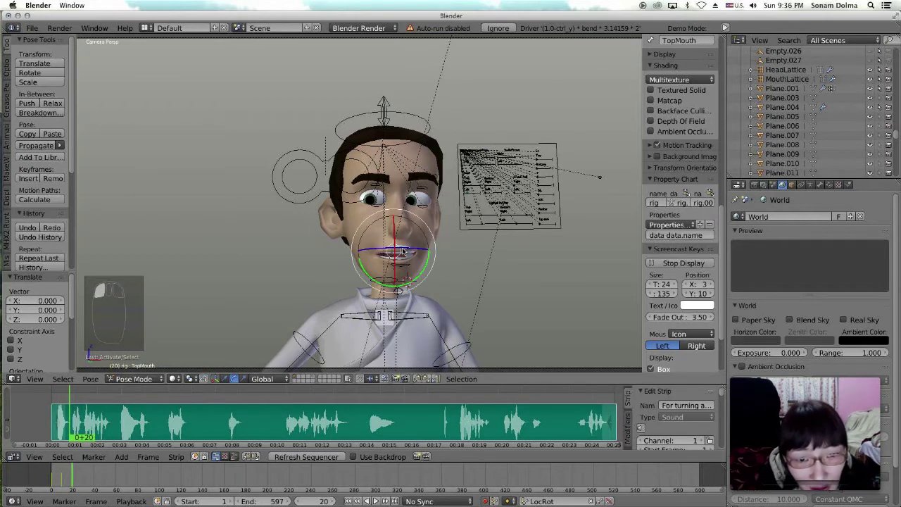
key(g)
click(399, 255)
right_click(399, 269)
key(g)
click(401, 285)
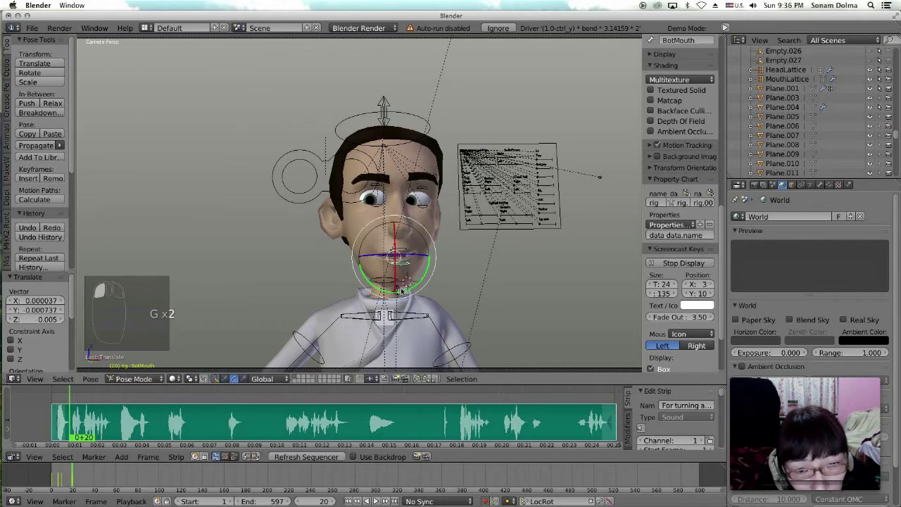
click(402, 289)
Step: Raise the Jaw control about 0.008 on Z and shift it about -0.001 on Y
right_click(431, 318)
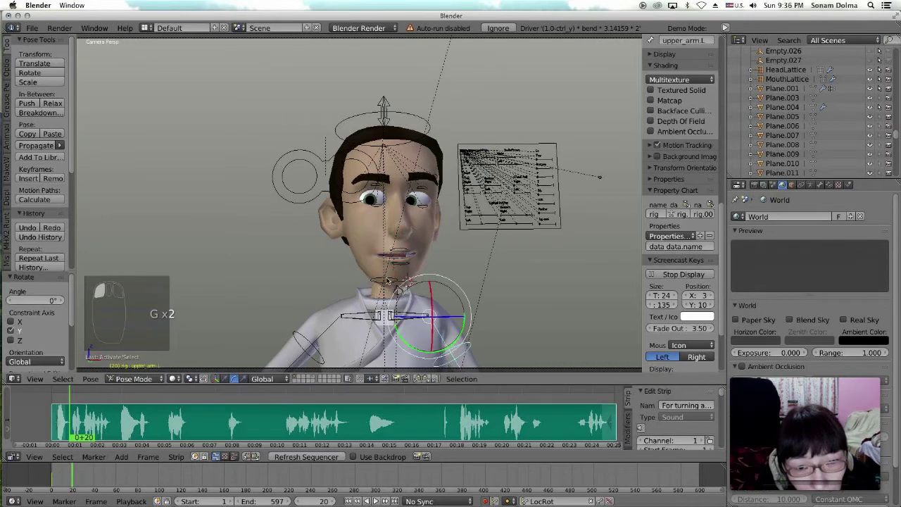
right_click(398, 291)
key(g)
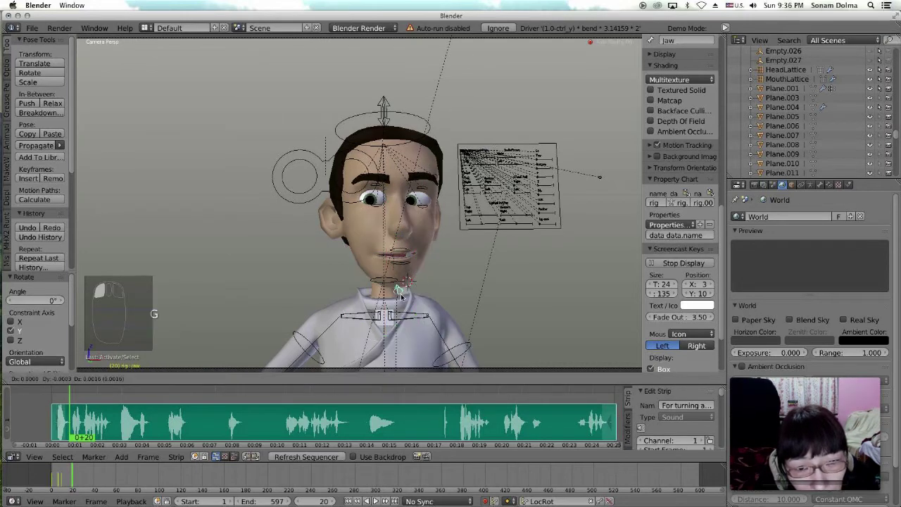
click(401, 293)
Step: Close the lips by moving TopMouth about -0.006 on Z and BotMouth about 0.002 on Z
right_click(401, 255)
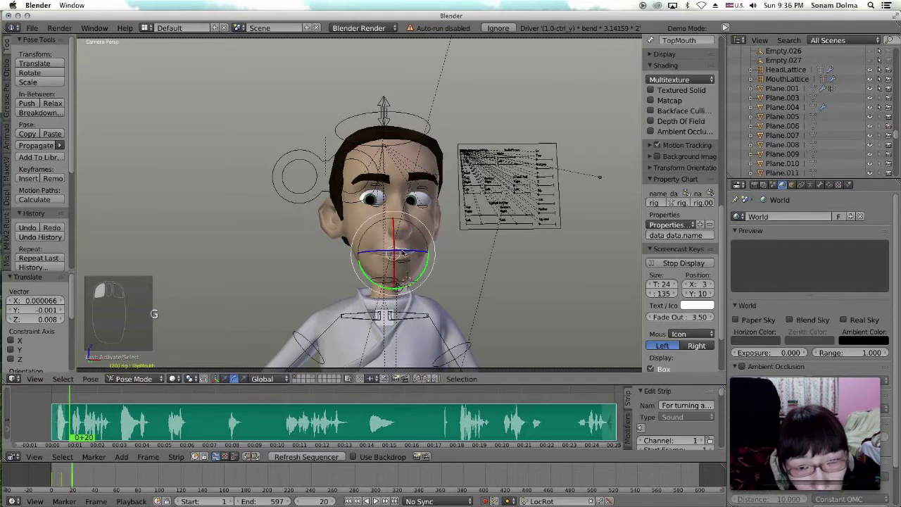
key(g)
click(404, 252)
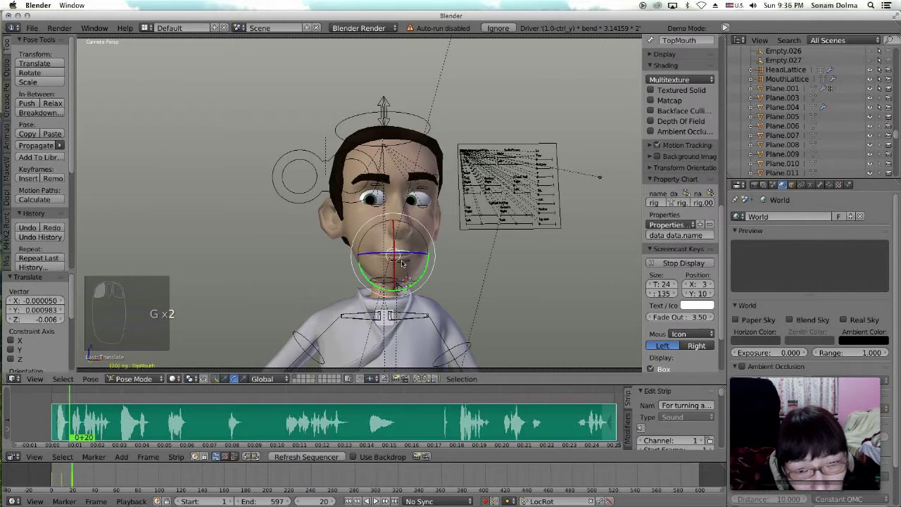
click(404, 262)
click(407, 262)
right_click(407, 263)
key(g)
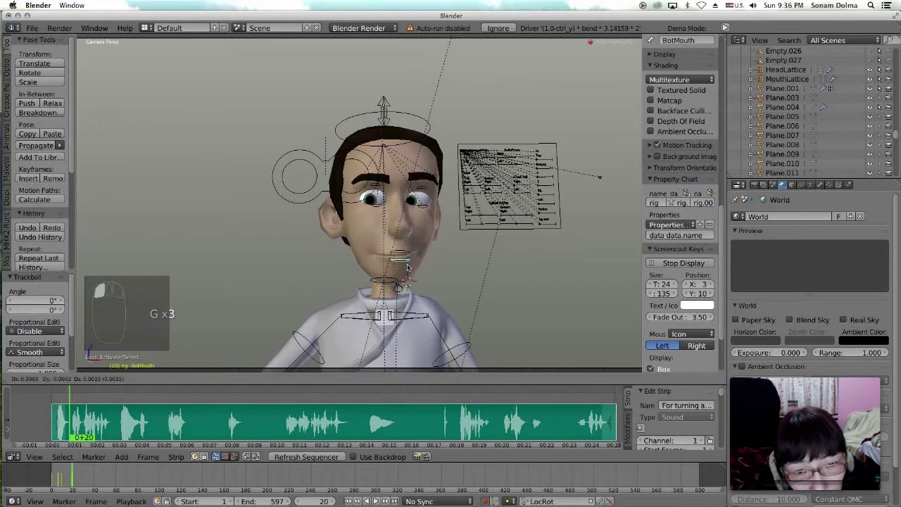
click(407, 268)
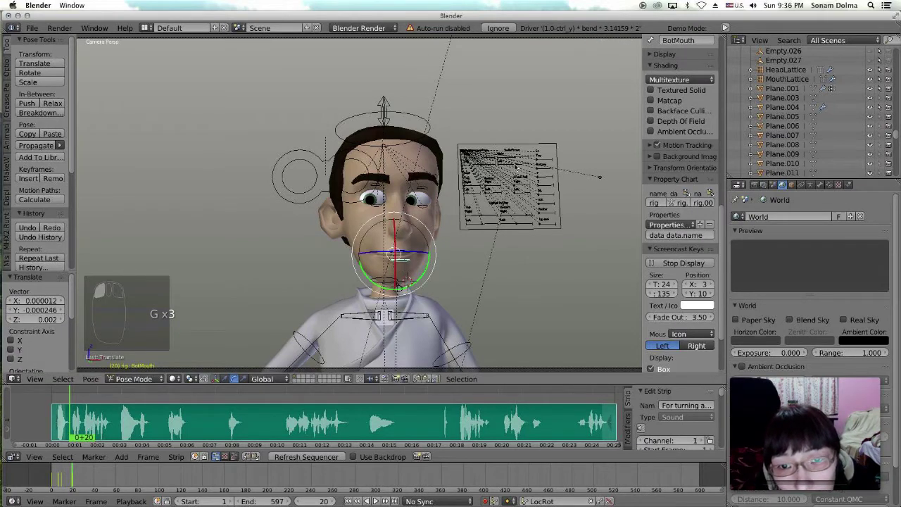
Step: Move SmileFrownLeft about -0.009 on X and -0.004 on Z, and SmileFrownRight about -0.005 on X
right_click(400, 285)
key(g)
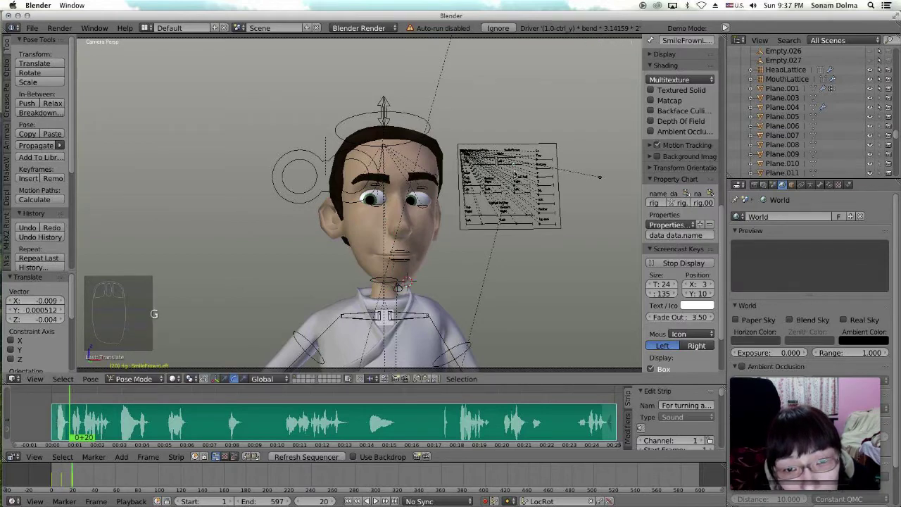
click(398, 286)
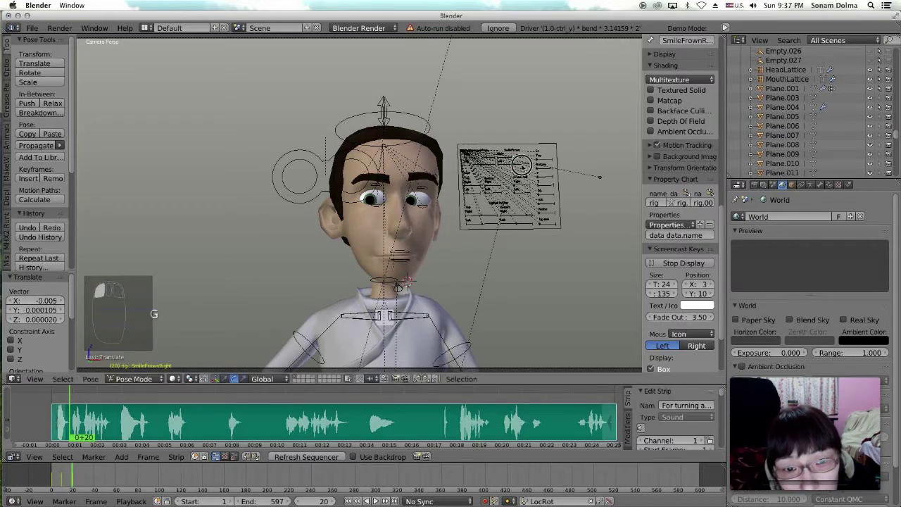
Step: On the face control board, slide W/NRight about -0.006 on X and nudge the control beside it about 0.002 on X
click(486, 164)
key(g)
click(489, 165)
click(486, 159)
key(g)
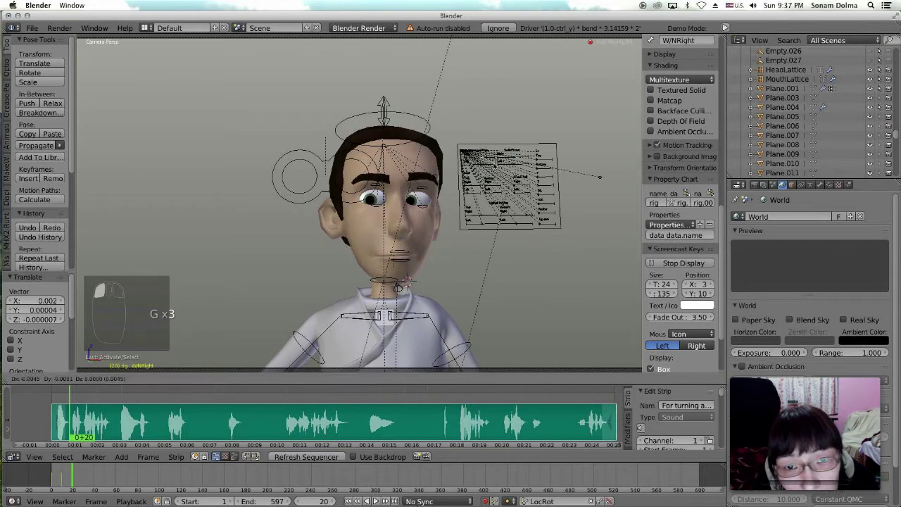
click(494, 163)
Step: Move SnarlTopLeft about -0.012 on X and -0.007 on Z, and BotLipRollRight about -0.036 on X and -0.006 on Z
click(468, 197)
key(g)
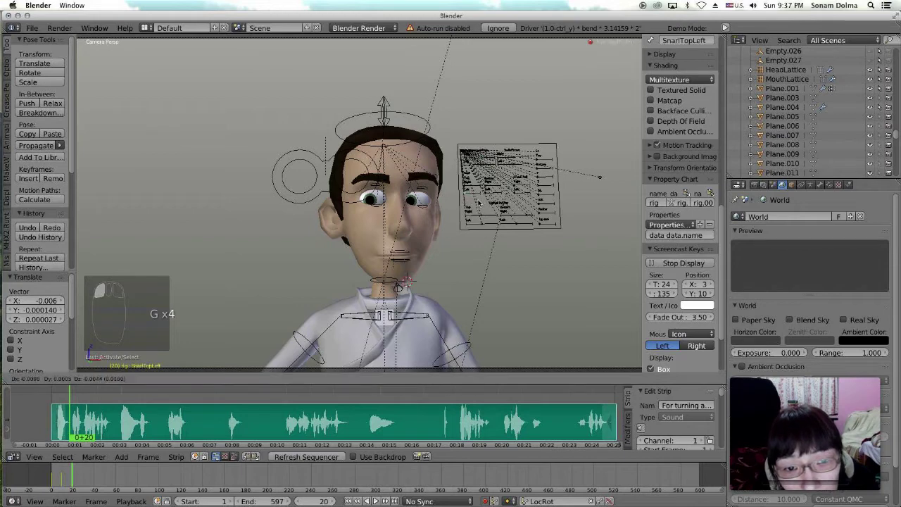
click(478, 203)
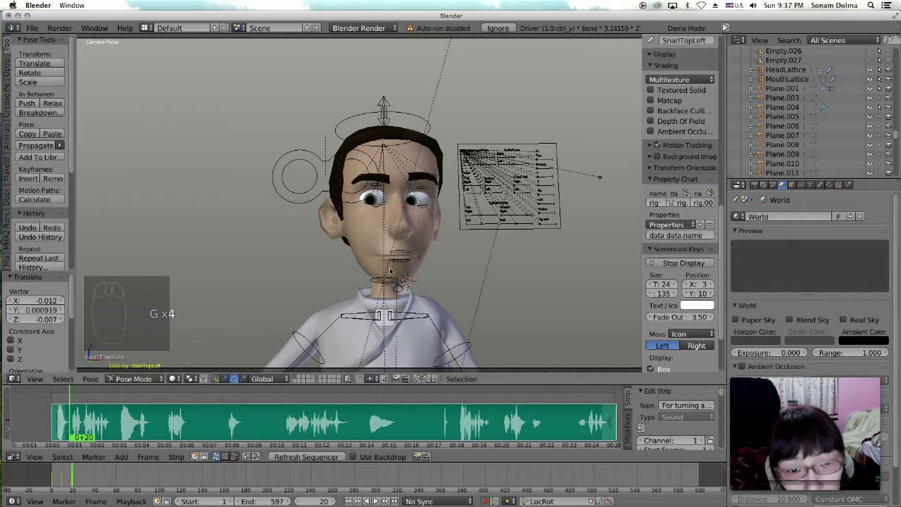
click(522, 223)
key(g)
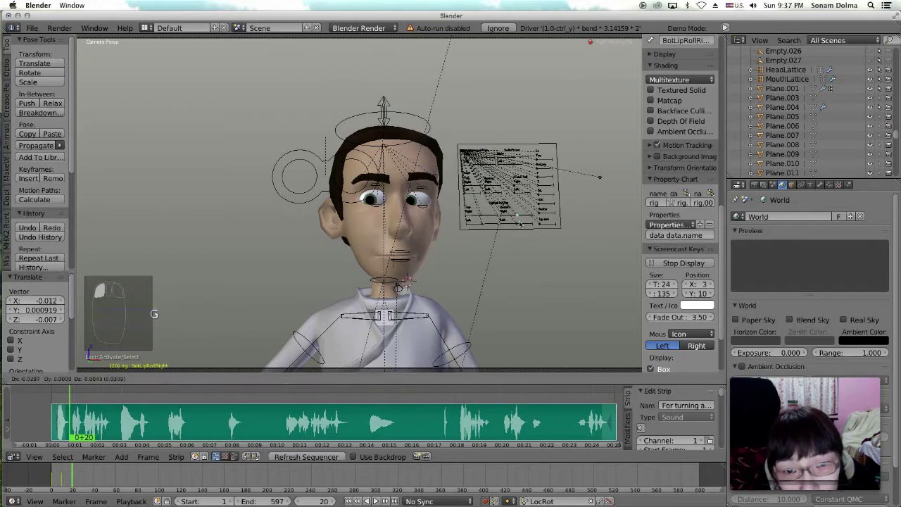
click(518, 223)
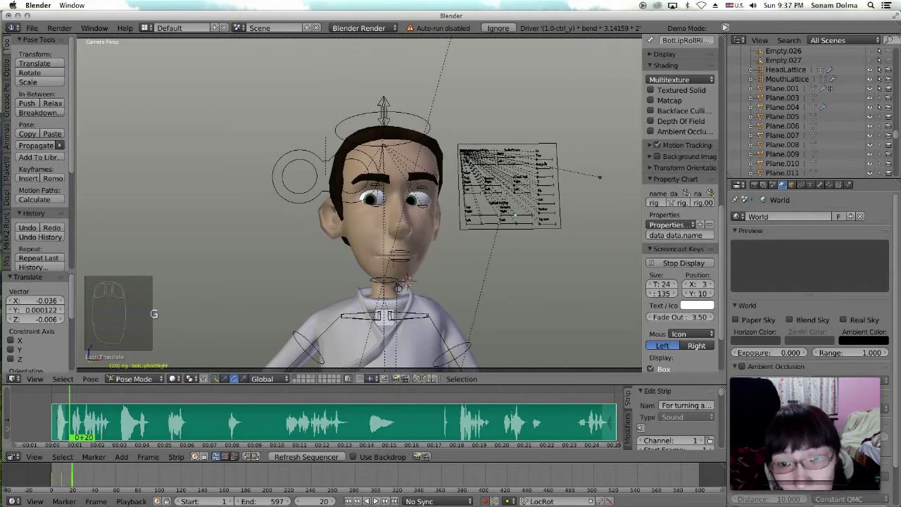
click(599, 177)
key(g)
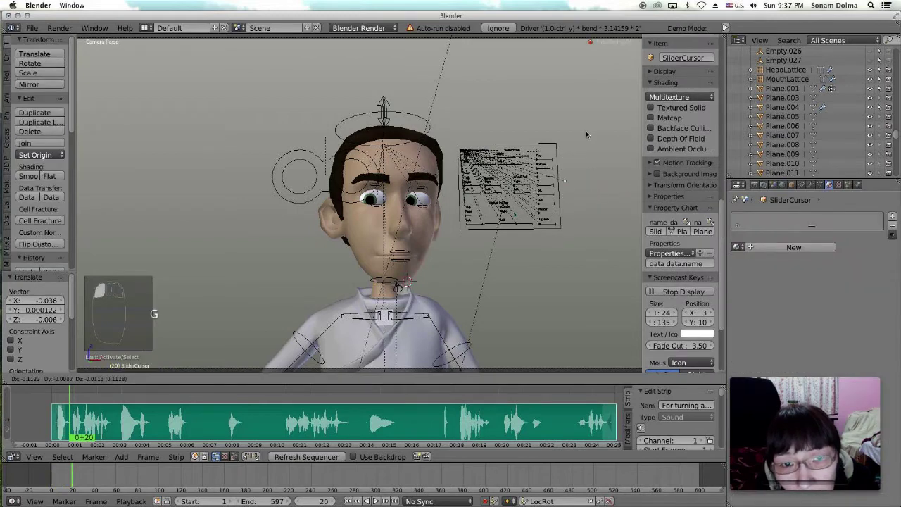
right_click(549, 179)
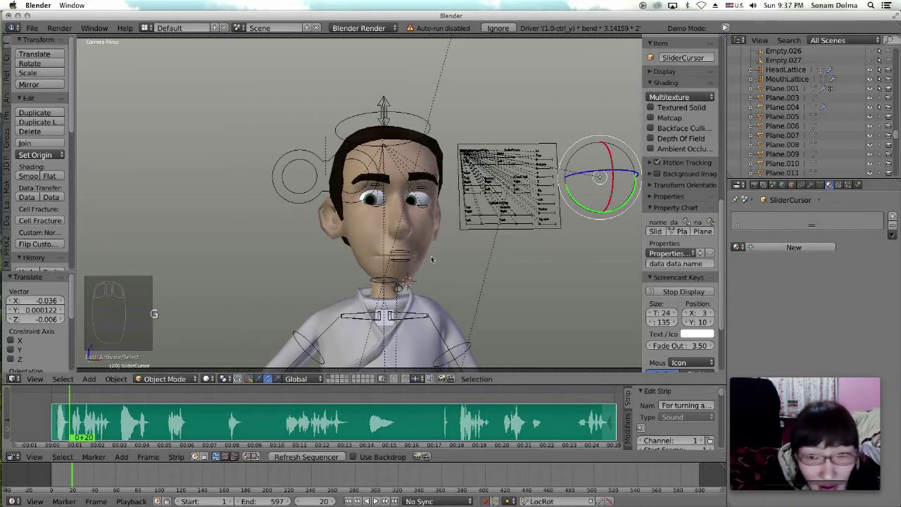
Step: Move the lower-lip control BotMouth about -0.003 on X and -0.002 on Z
click(407, 264)
key(g)
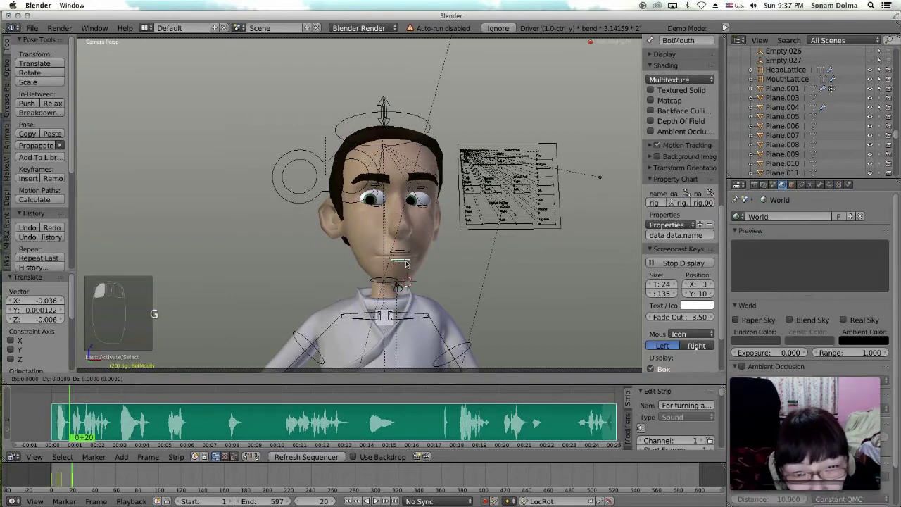
click(404, 261)
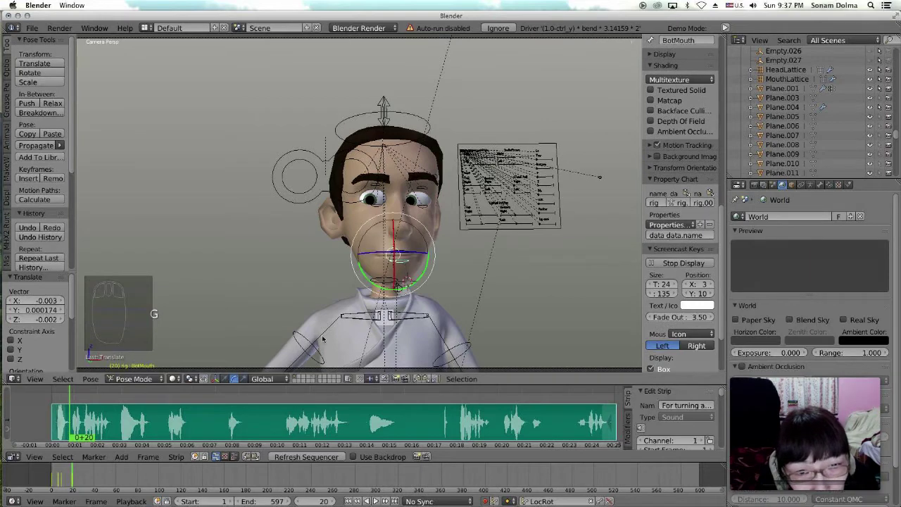
Step: Set the current frame to 26 and move the Jaw control about -0.002 on X, 0.002 on Y and -0.011 on Z
click(76, 424)
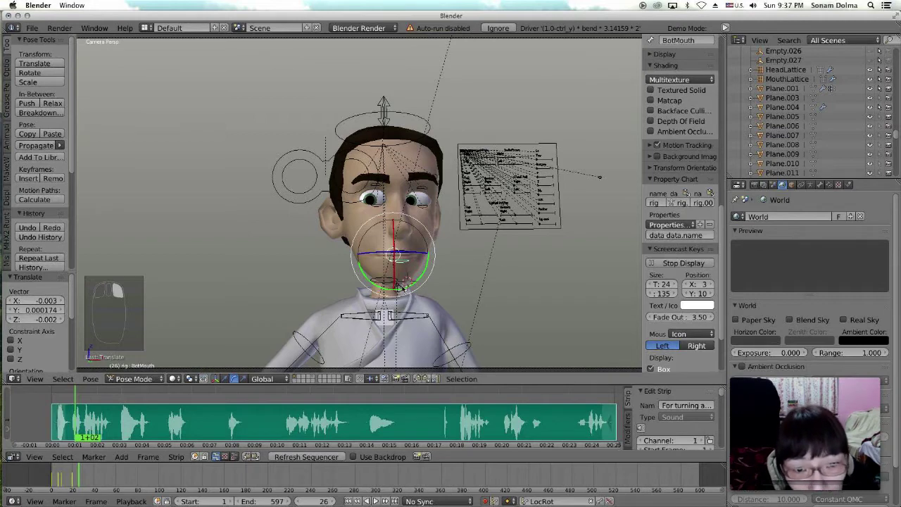
click(400, 285)
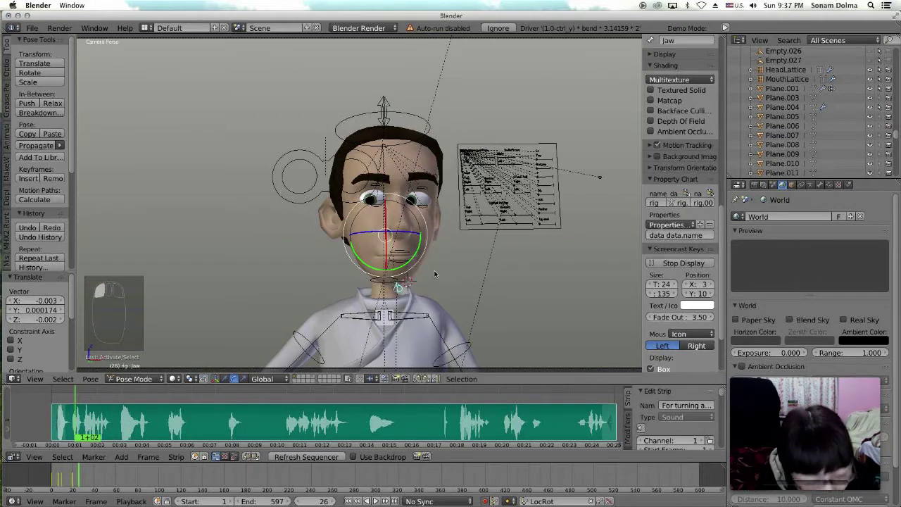
key(g)
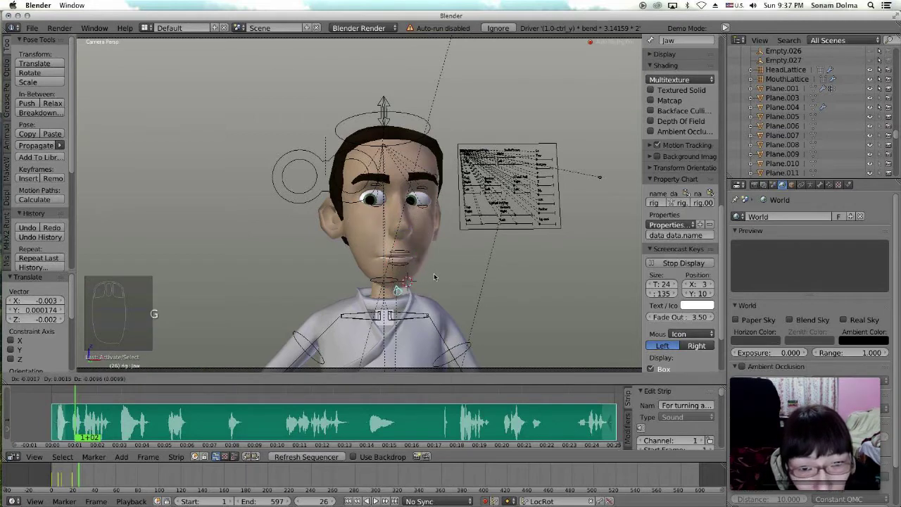
click(405, 258)
Step: At frame 26, move TopMouth about 0.002 on Z and BotMouth about -0.003 on Z
click(405, 258)
key(g)
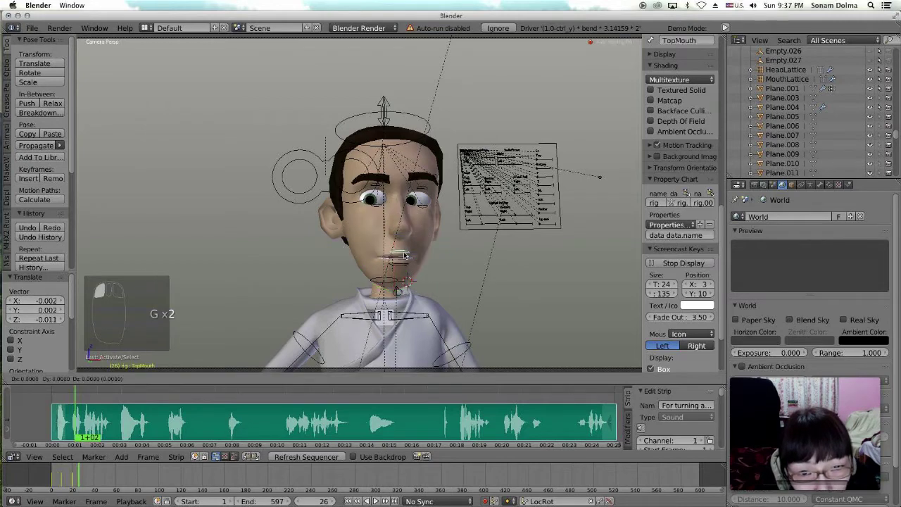
click(400, 268)
click(400, 268)
key(g)
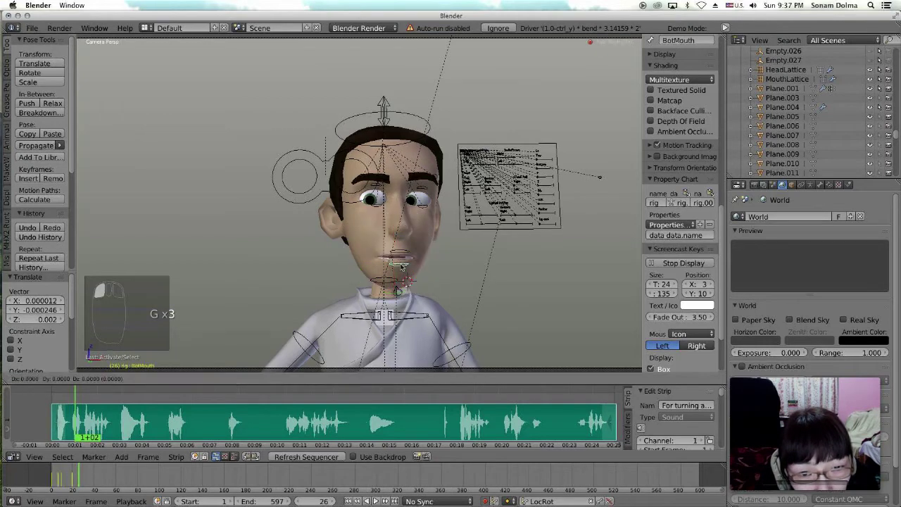
click(398, 261)
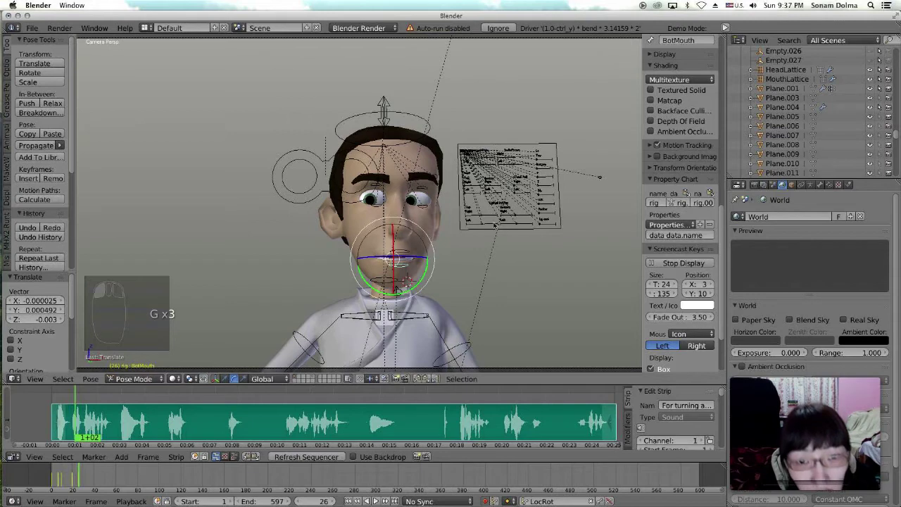
Step: On the face control board, slide SnarlTopRight about 0.013 on X and SnarlTopLeft about 0.001 on X
click(468, 188)
key(g)
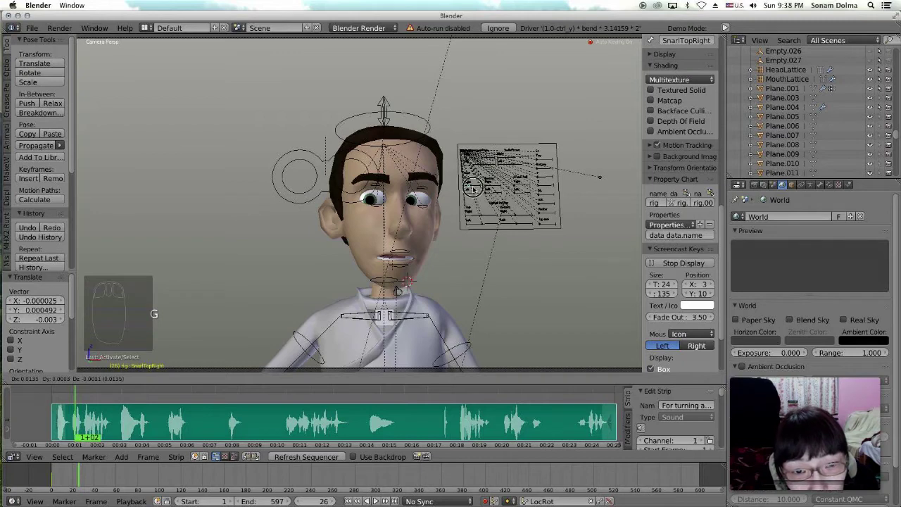
click(470, 197)
click(469, 198)
key(g)
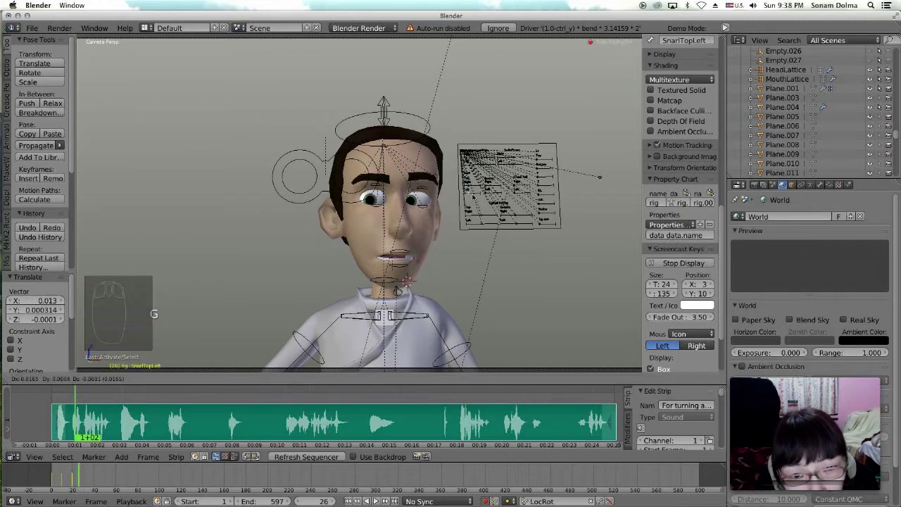
click(471, 197)
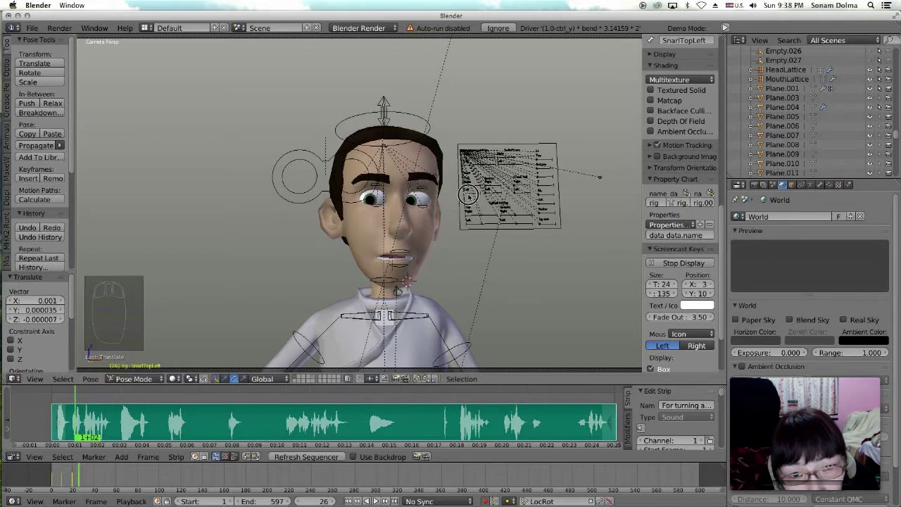
Step: Move CheekRight about -0.006 on X and -0.009 on Z, and the G slider about 0.031 on X and -0.006 on Z
click(516, 190)
key(g)
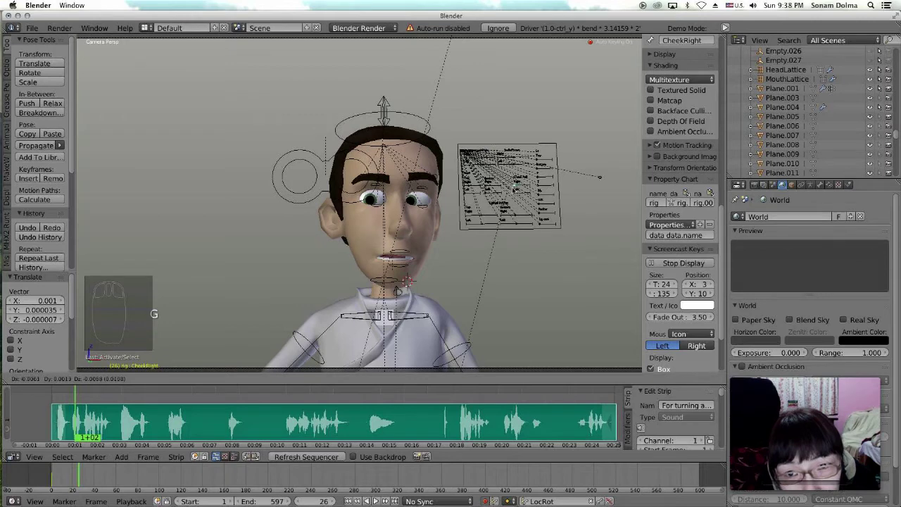
click(513, 171)
click(514, 166)
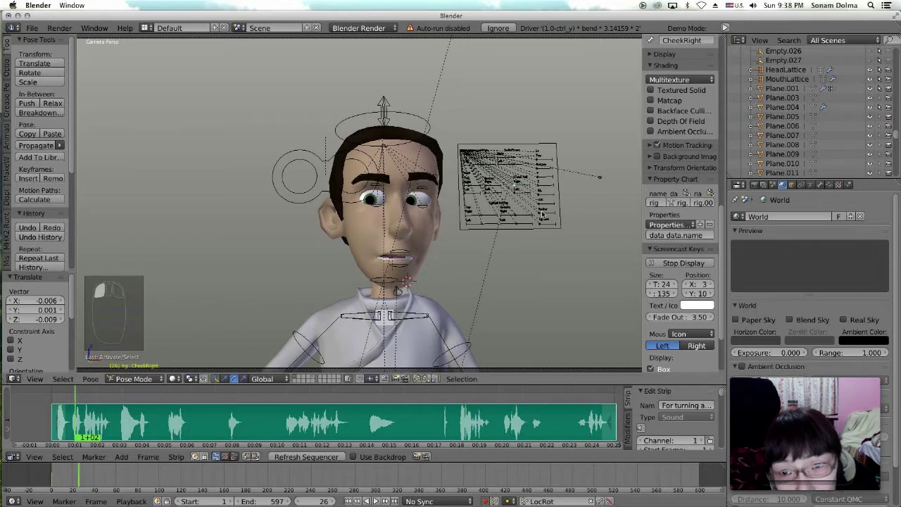
key(g)
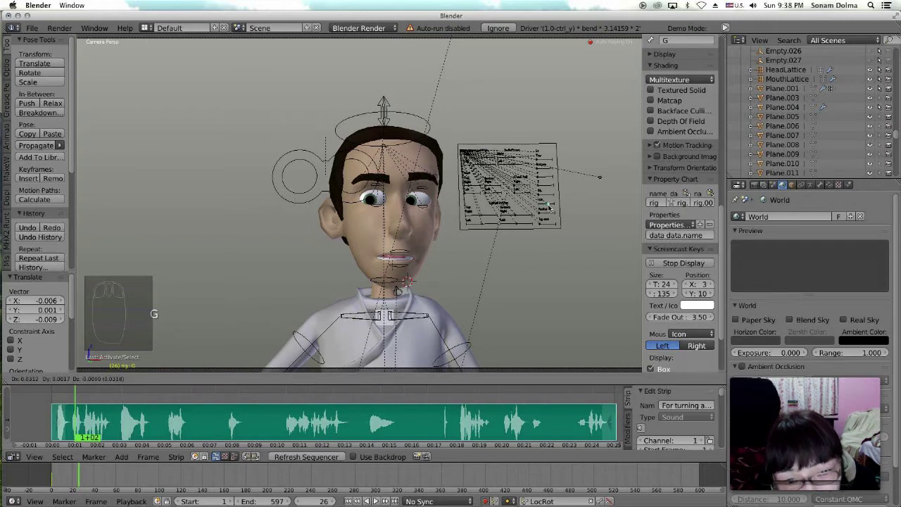
click(549, 207)
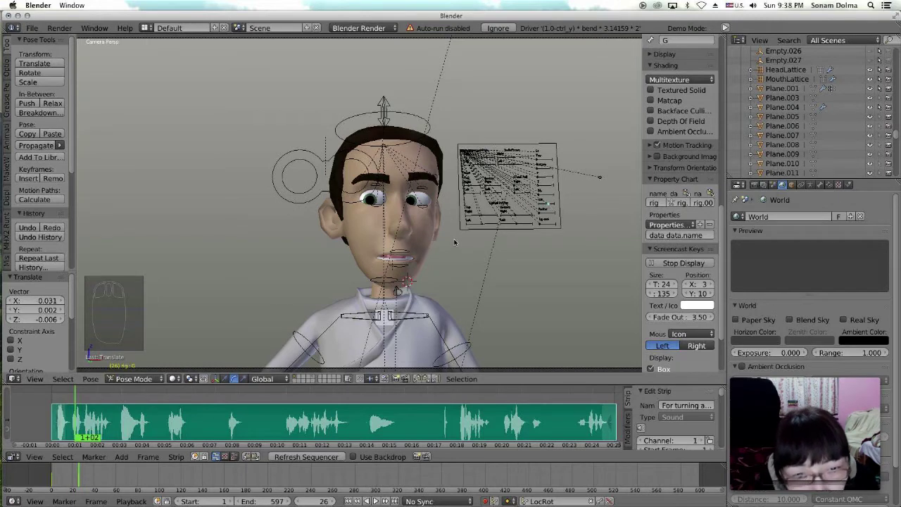
Step: Shift the EyeTrack control about -0.011 on X and -0.004 on Z, and set the current frame to 34
right_click(329, 162)
key(g)
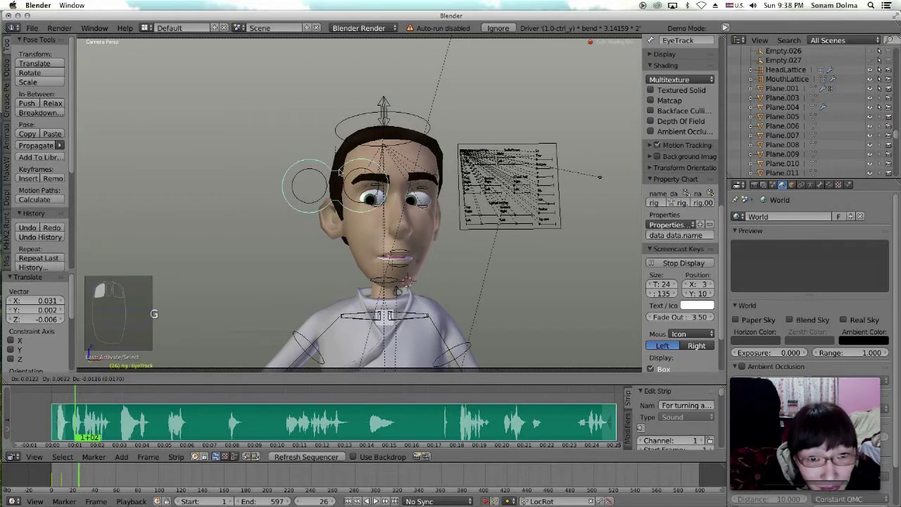
click(321, 164)
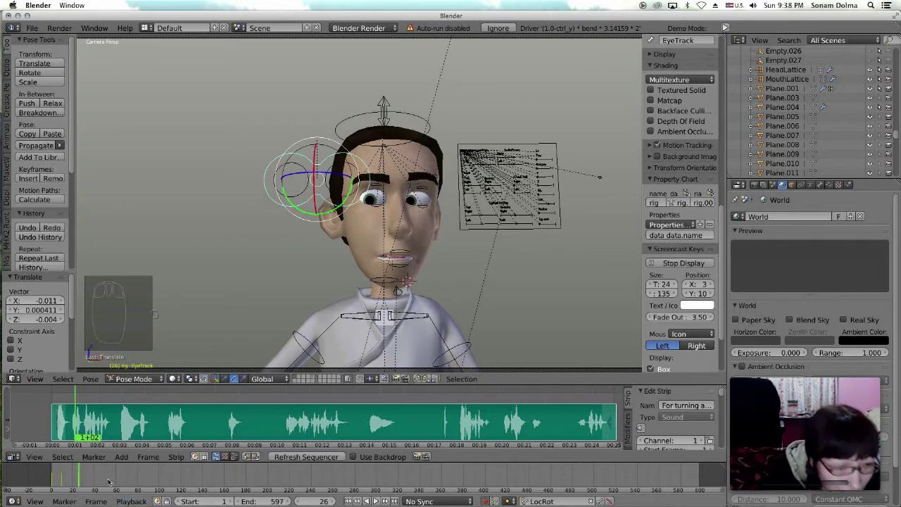
right_click(82, 425)
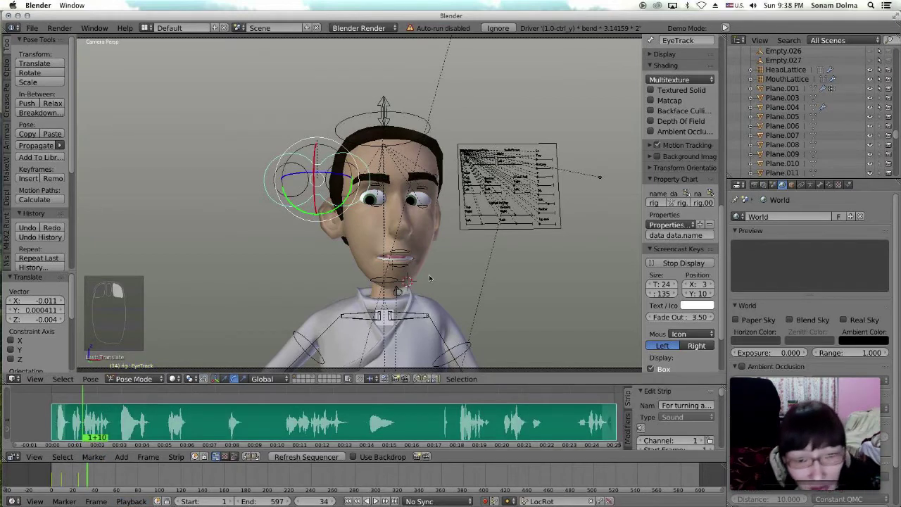
click(405, 268)
key(g)
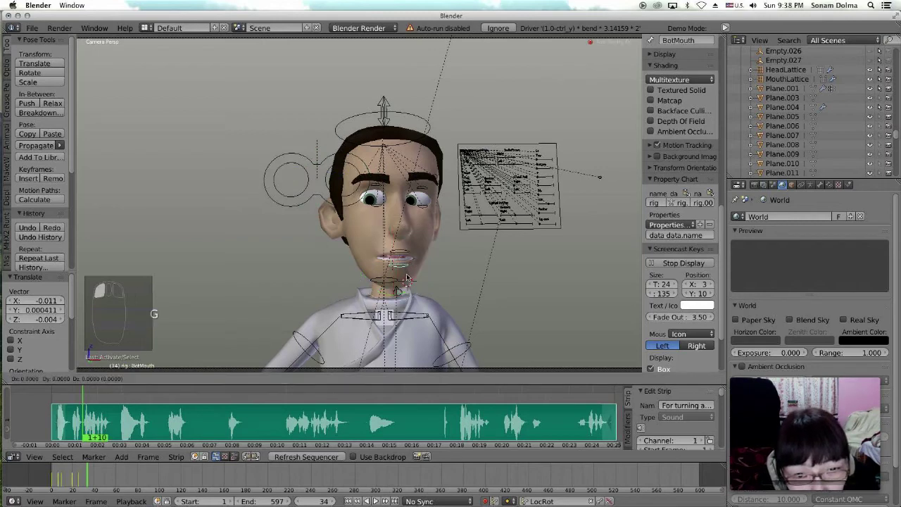
right_click(407, 277)
Step: At frame 34, move the Jaw about 0.010 on Z and TopMouth about -0.005 on X and -0.009 on Z
click(399, 289)
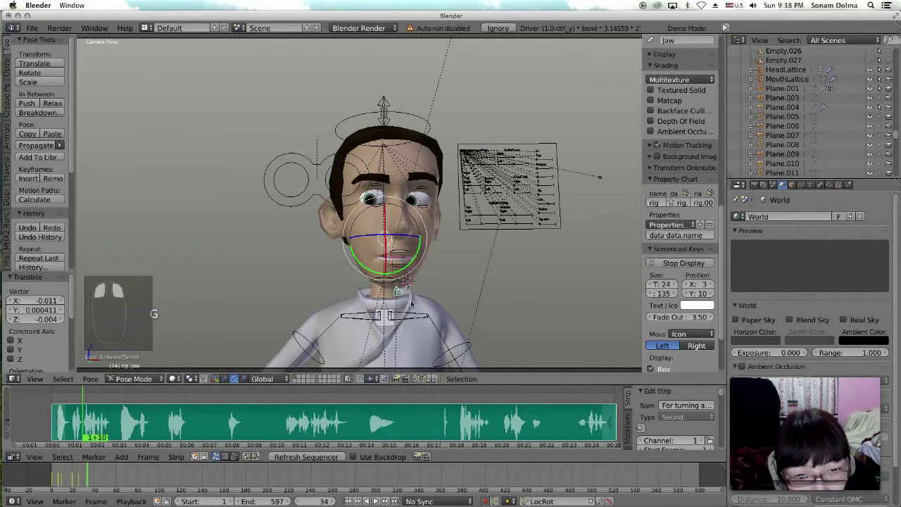
key(g)
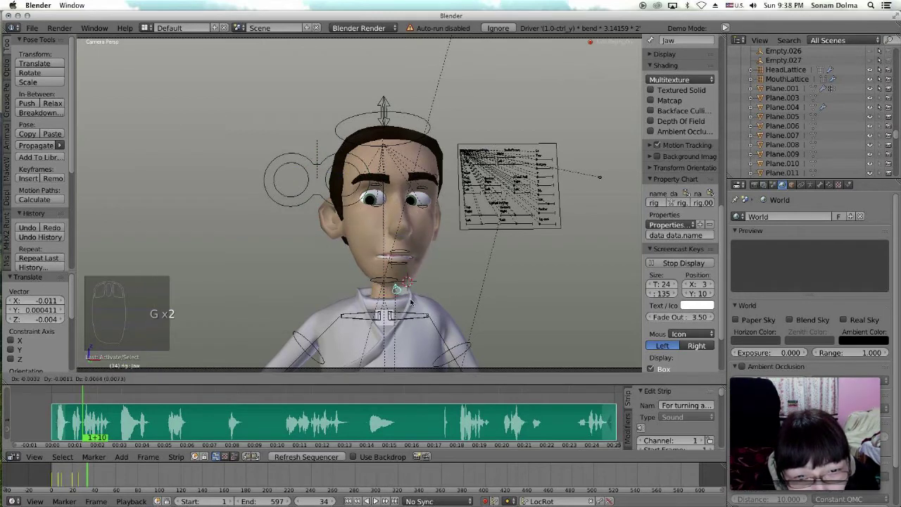
click(412, 299)
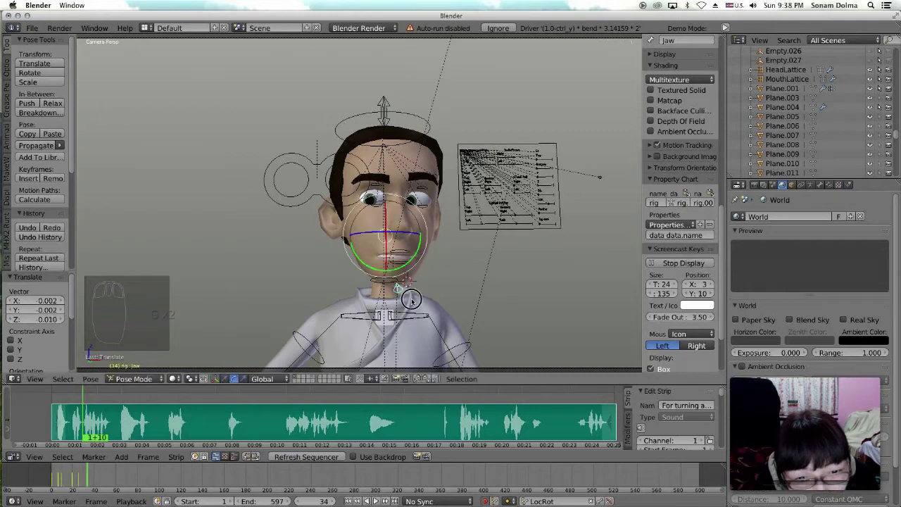
click(401, 254)
key(g)
click(421, 264)
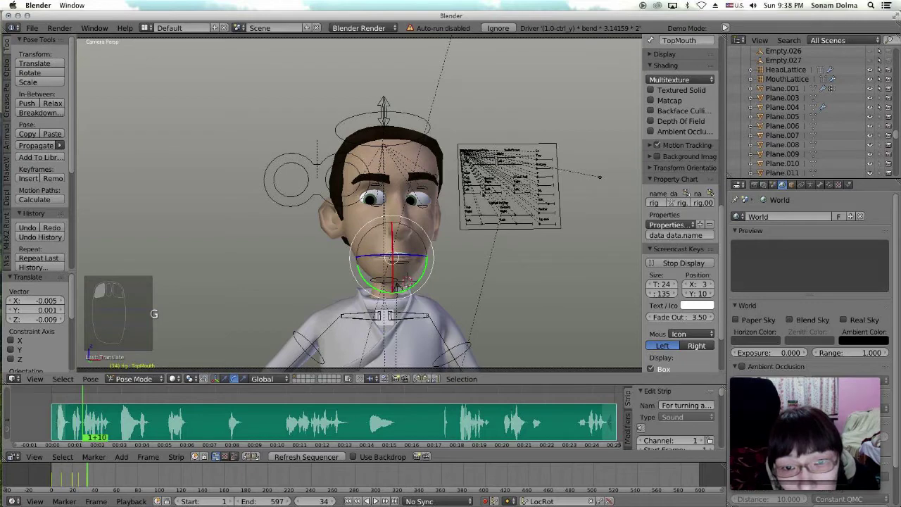
Step: Slide SnarlTopRight along X on the face control board and move TopMouth about 0.003 on X and 0.003 on Z
click(470, 188)
key(g)
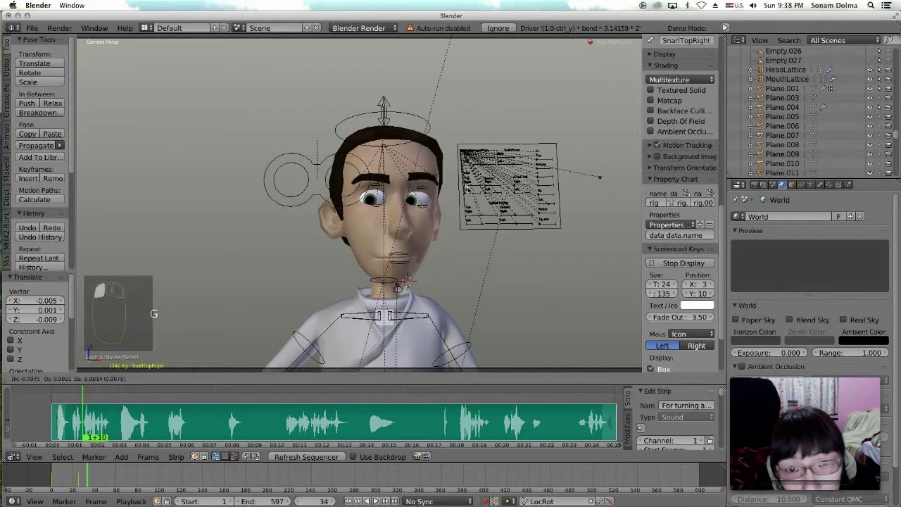
click(467, 189)
click(405, 257)
key(g)
click(407, 254)
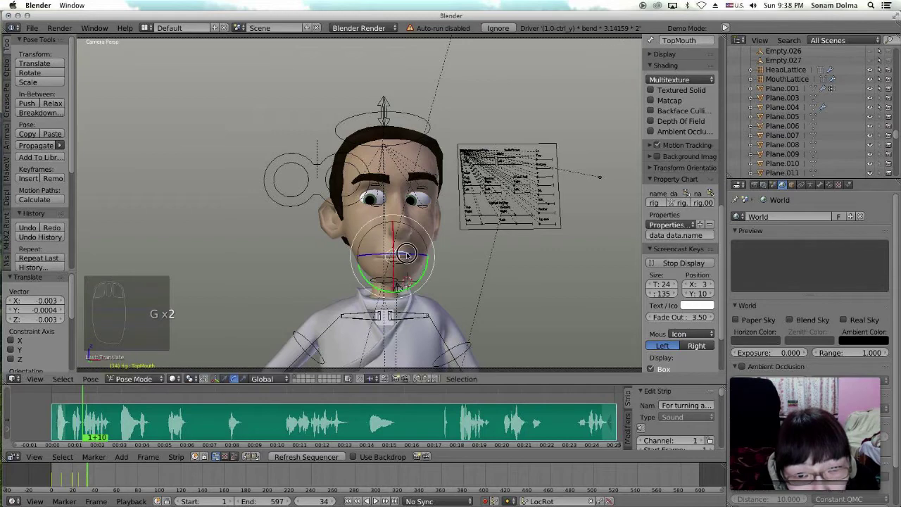
Step: Lower the character's inner right brow about -0.010 on Z and adjust the left brow, ending with a move of about -0.003 on Z
click(385, 181)
key(g)
click(407, 180)
click(413, 178)
key(g)
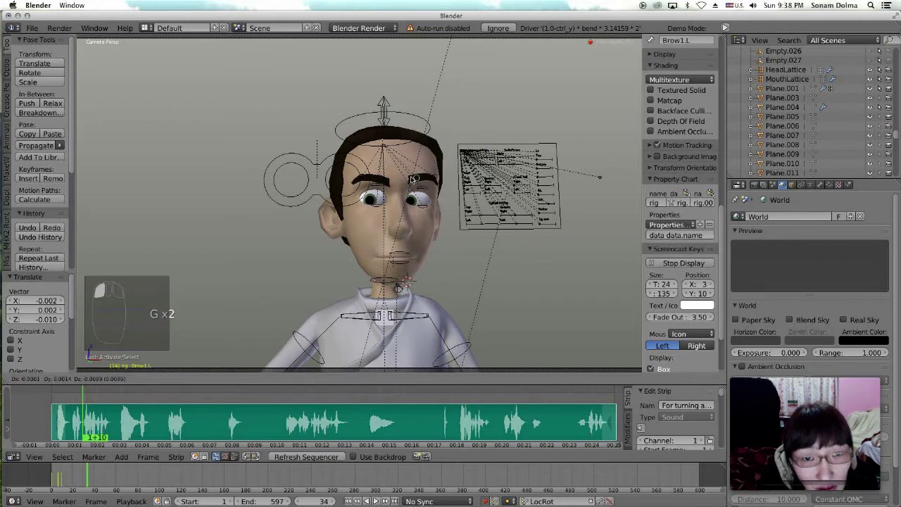
click(414, 179)
key(g)
click(431, 182)
Step: Lower TopLid.R about -0.001 on Z and move EyeTrack about 0.001 on X and -0.002 on Z
click(378, 189)
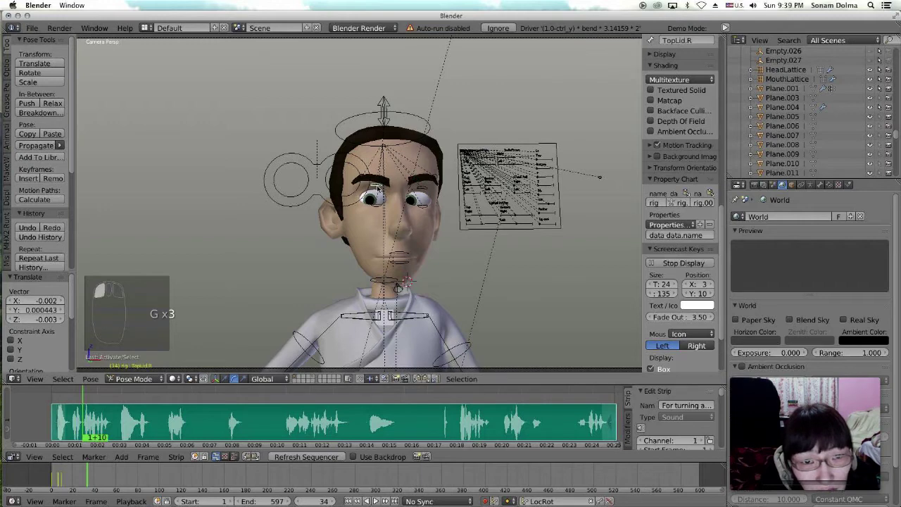
key(g)
click(378, 189)
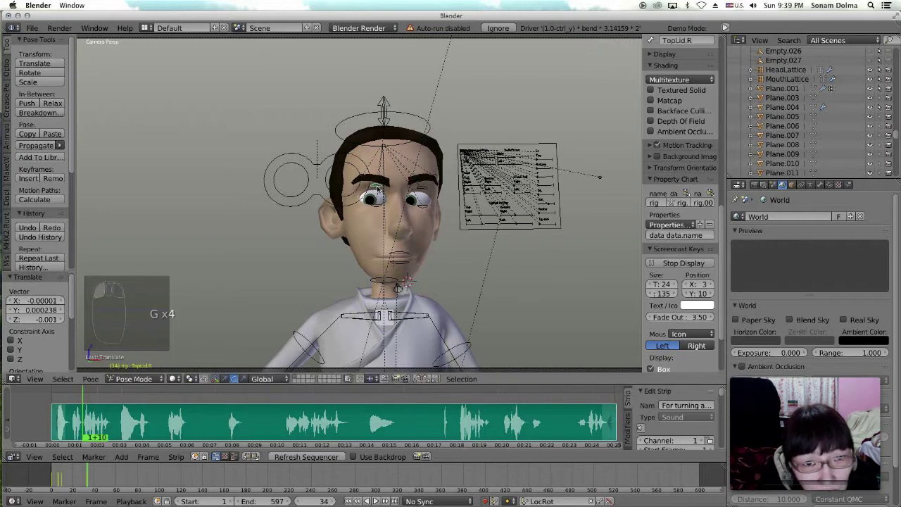
click(326, 166)
key(g)
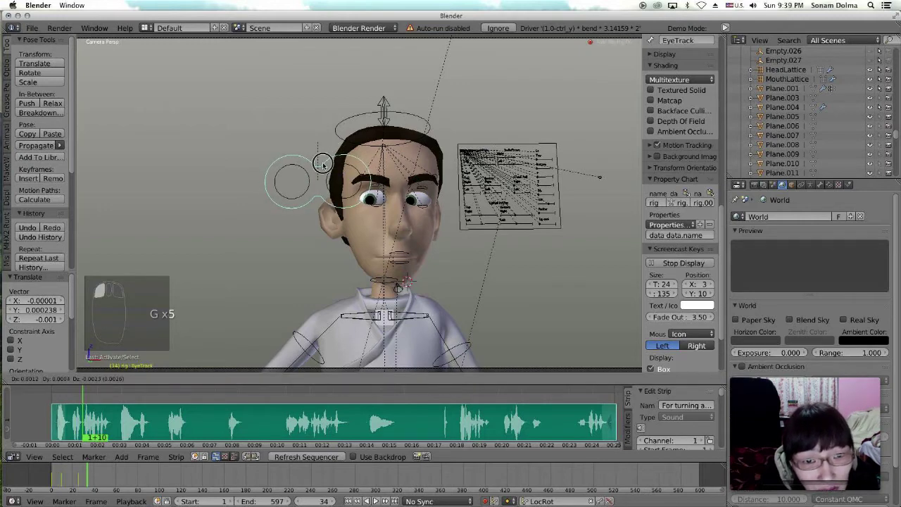
click(326, 166)
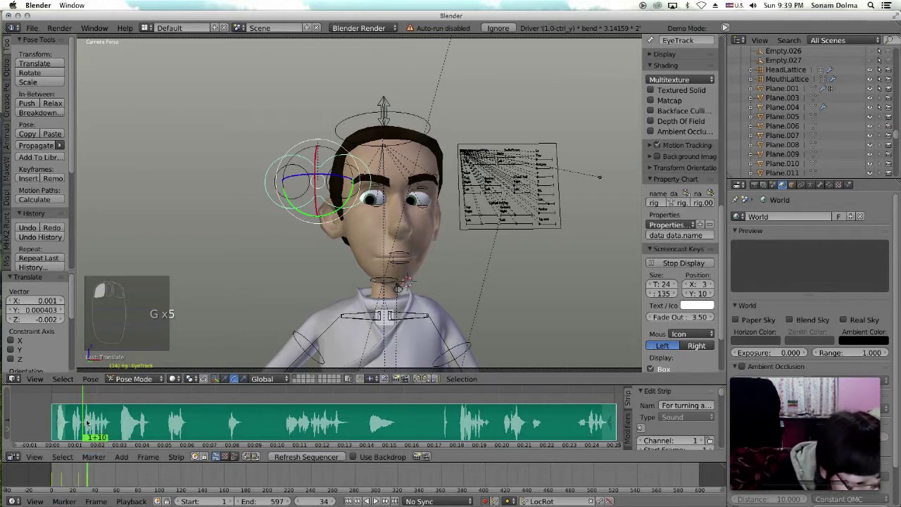
Step: At frame 40, reposition BotMouth and TopMouth to part the lips, ending with a BotMouth move of about 0.006 on Z
click(88, 423)
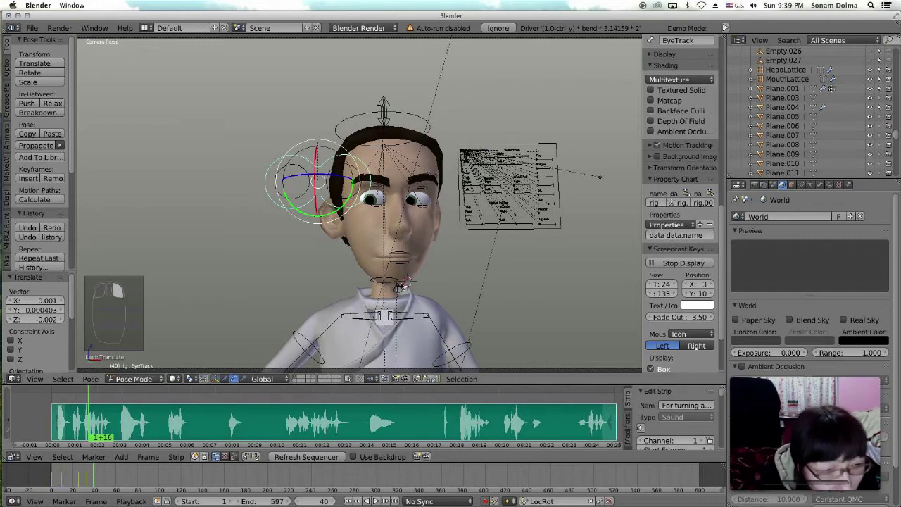
click(406, 264)
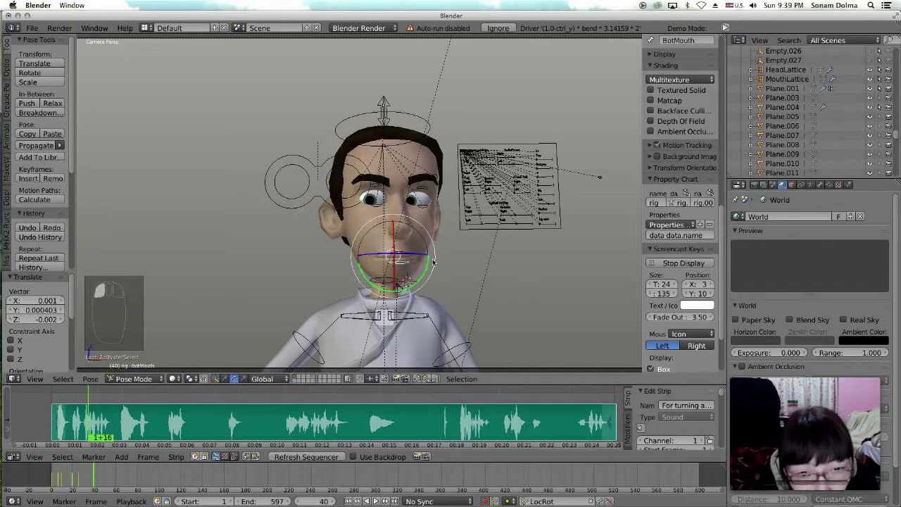
key(g)
click(431, 262)
click(409, 252)
key(g)
click(408, 257)
click(406, 266)
key(g)
click(404, 269)
Step: Lower the Jaw at frame 40, ending with a move of about -0.002 on X and -0.003 on Z
click(399, 288)
key(g)
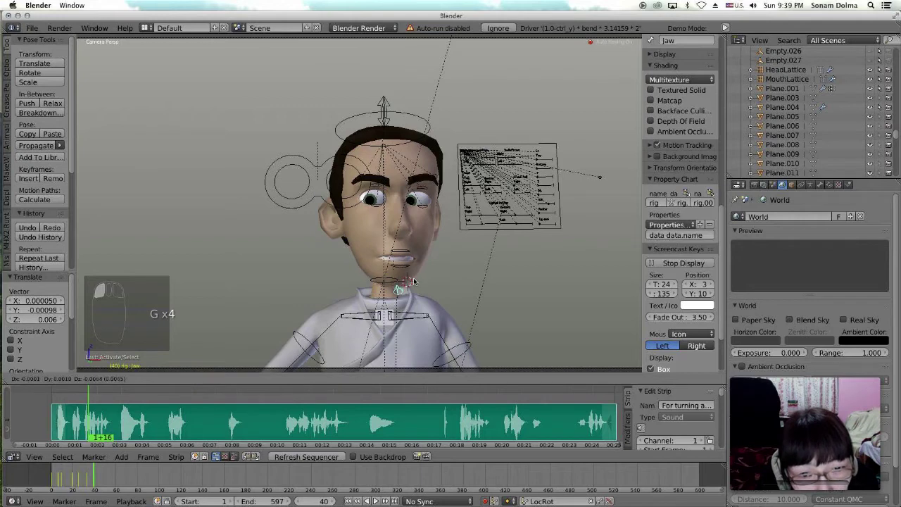
click(403, 268)
key(g)
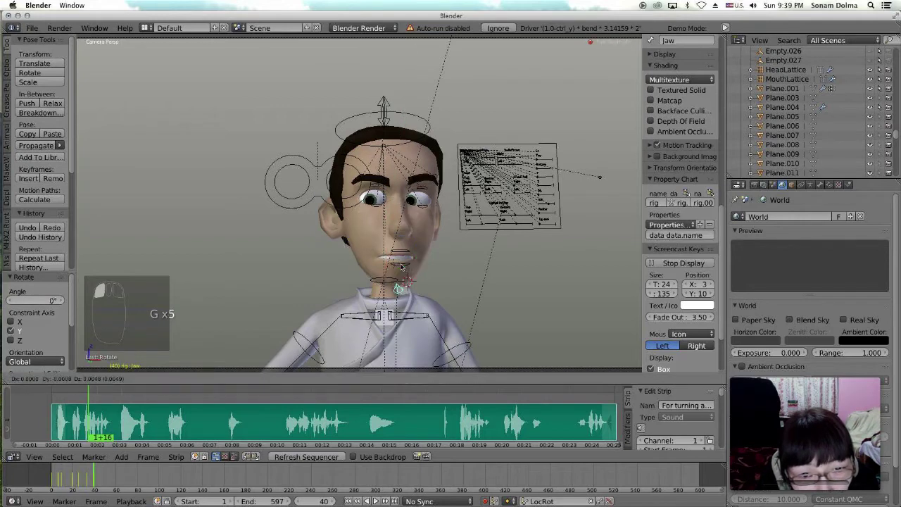
click(403, 270)
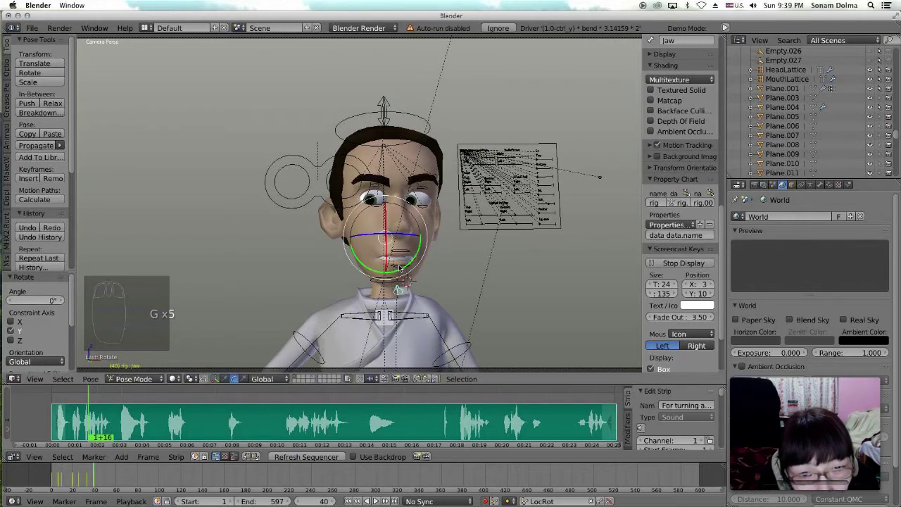
click(403, 295)
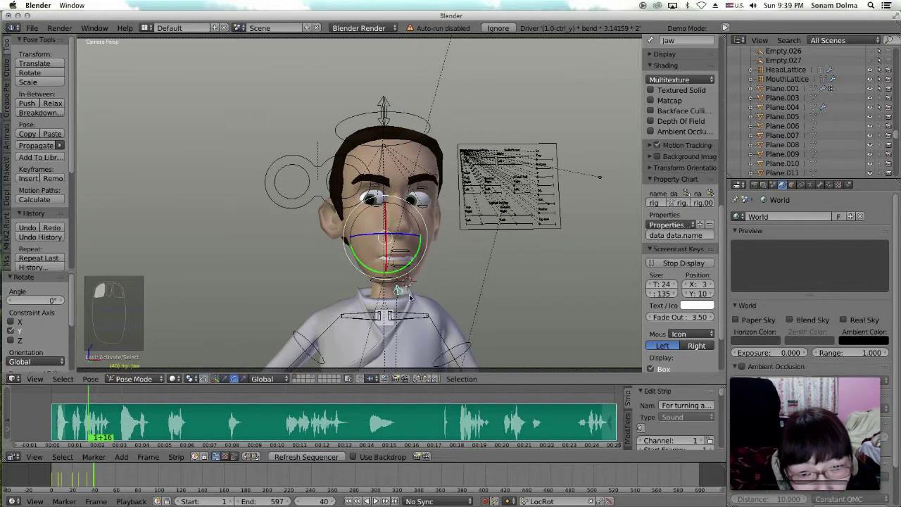
key(g)
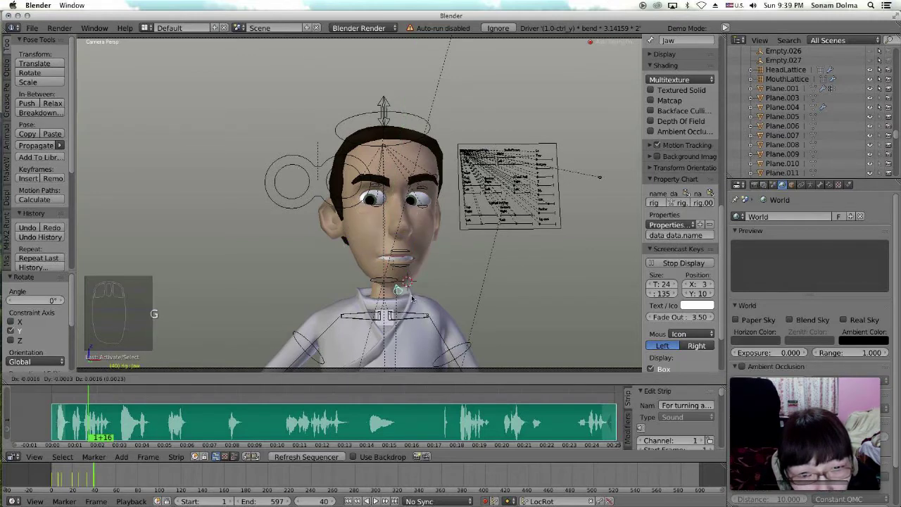
click(414, 295)
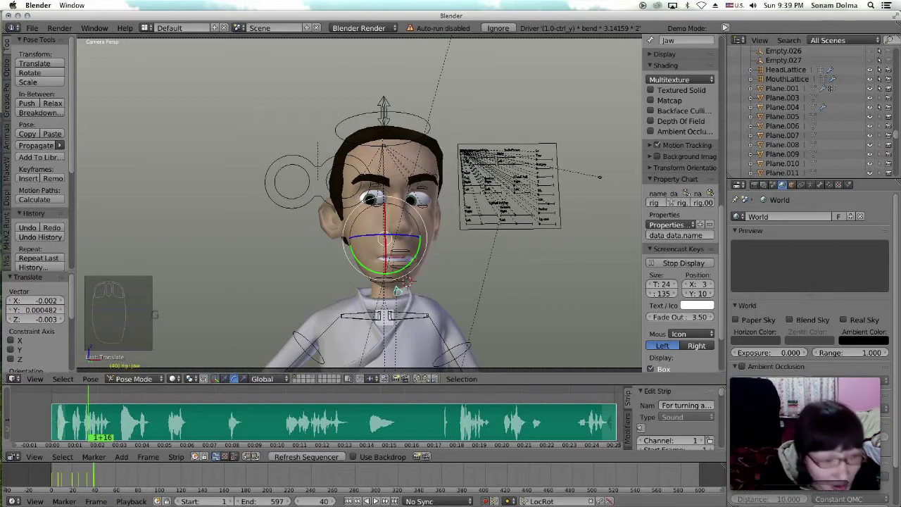
Step: Play the animation twice from frame 1 and scrub between frames 32 and 40 to review the lip sync
click(349, 501)
click(375, 502)
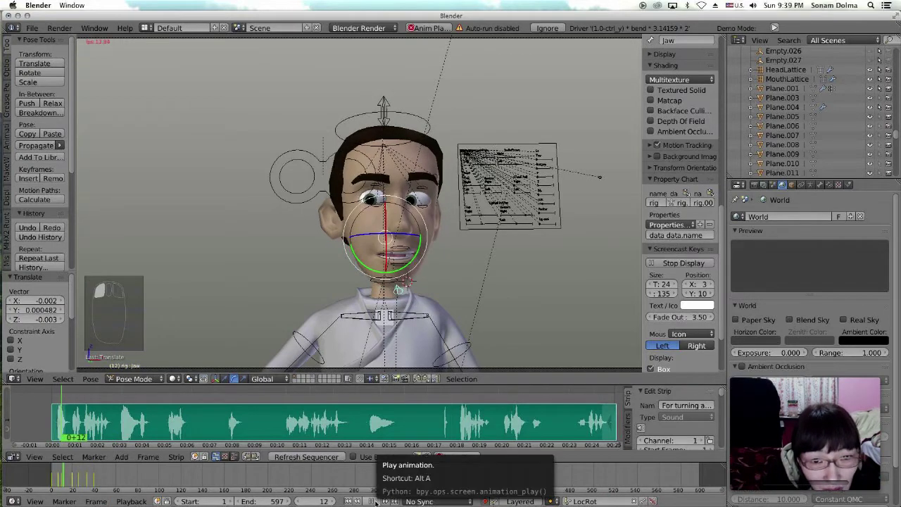
click(372, 501)
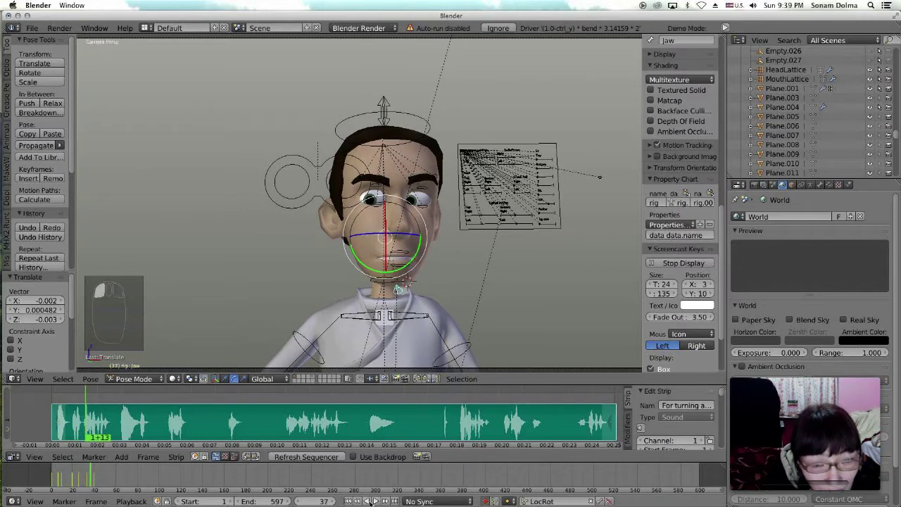
click(349, 501)
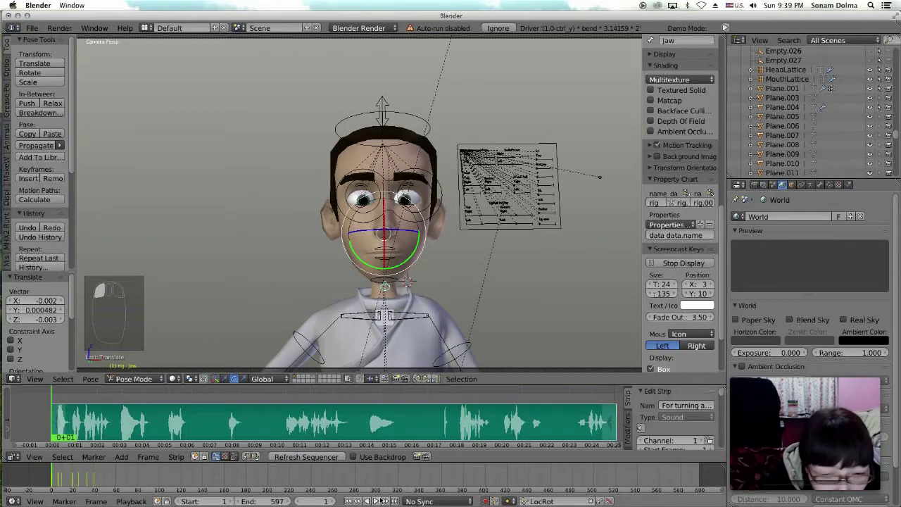
click(377, 501)
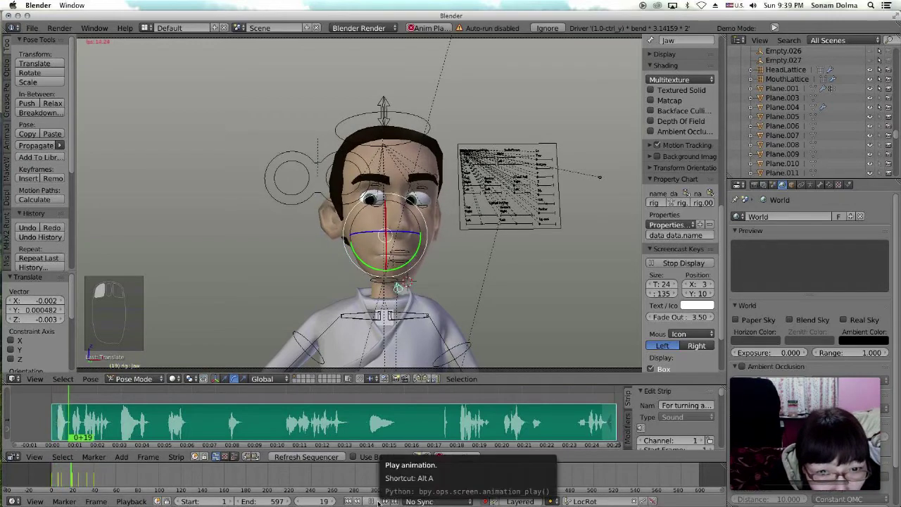
click(377, 502)
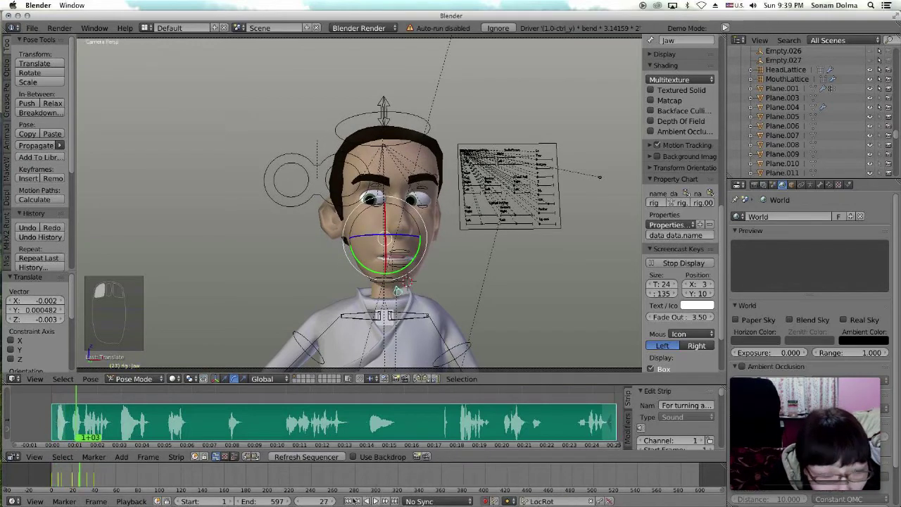
click(87, 480)
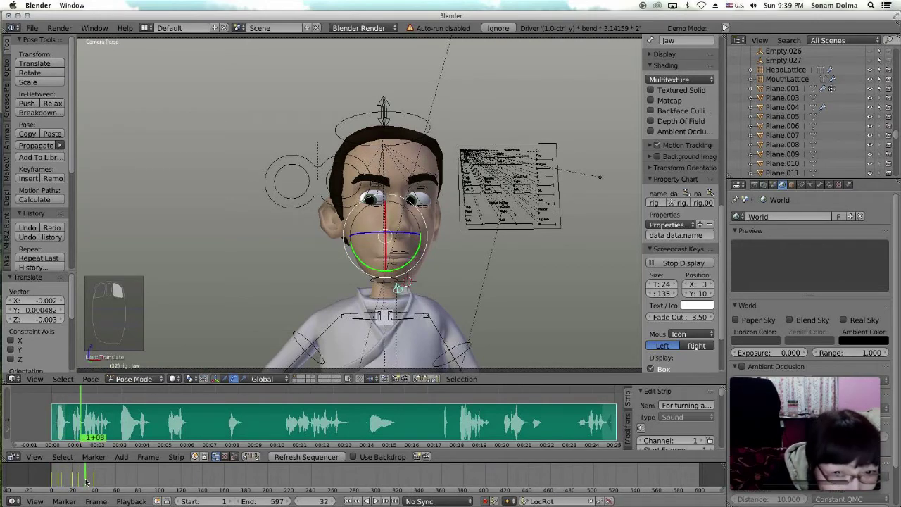
click(88, 481)
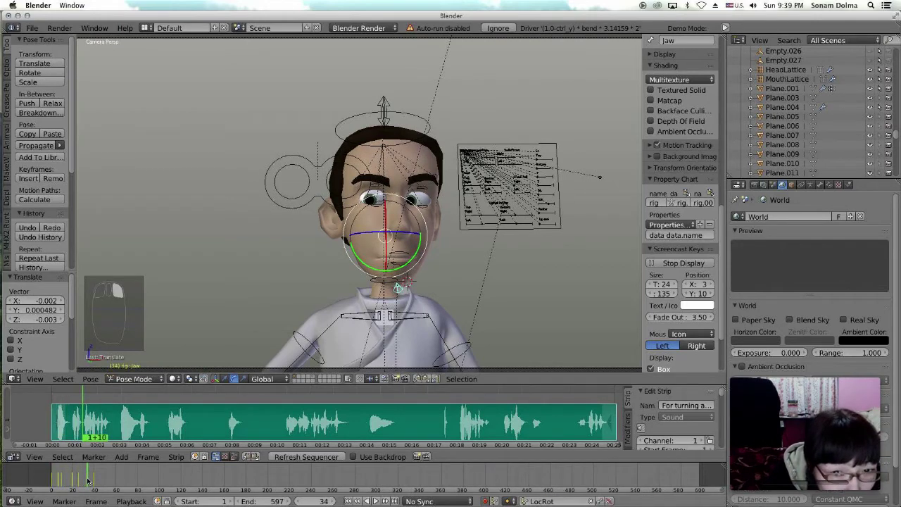
click(85, 481)
click(87, 480)
click(95, 481)
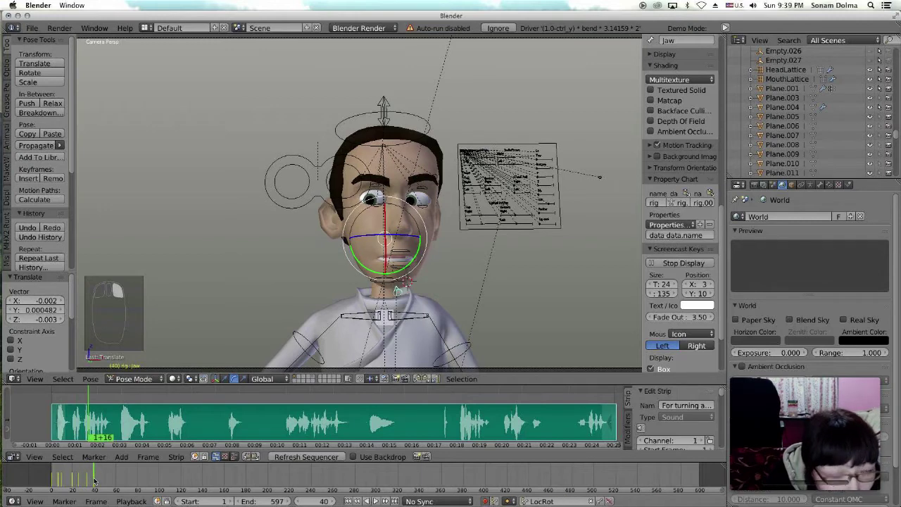
Step: At frame 45, move the Jaw about 0.006 on Z and BotMouth about -0.001 on X and 0.006 on Z
click(92, 427)
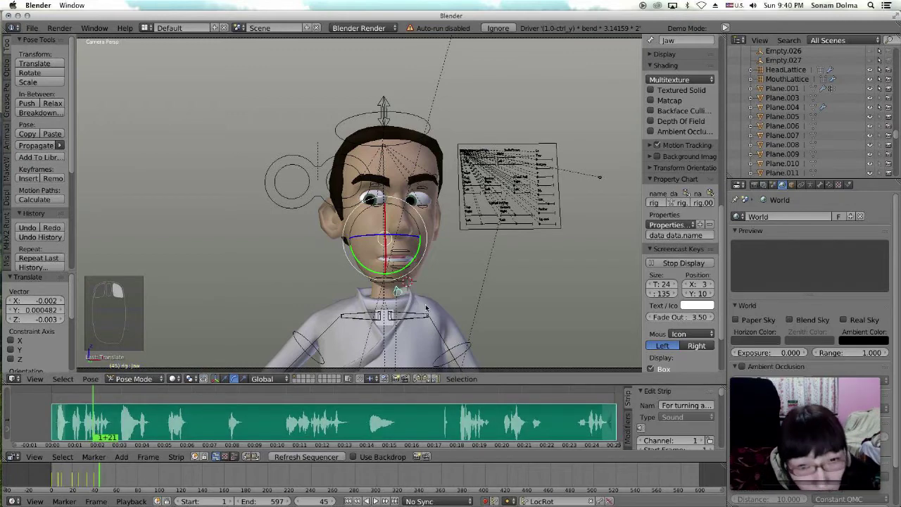
key(g)
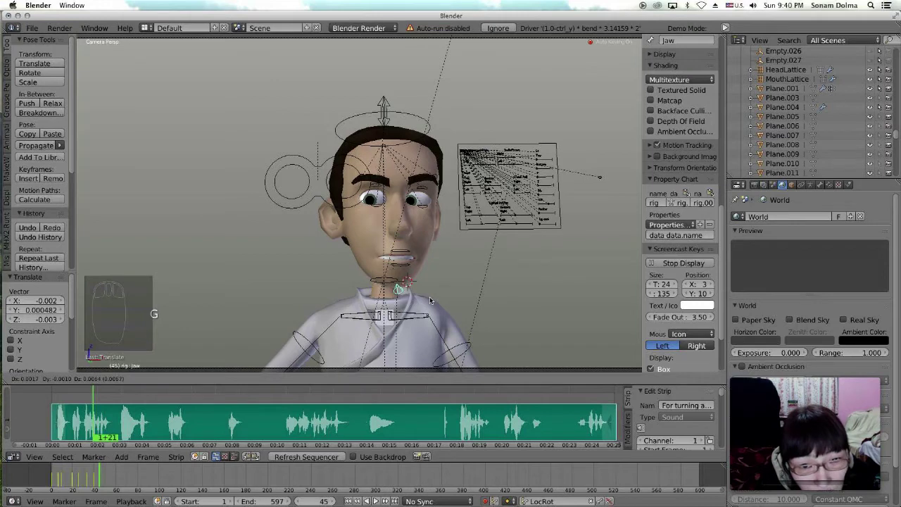
click(428, 299)
click(402, 266)
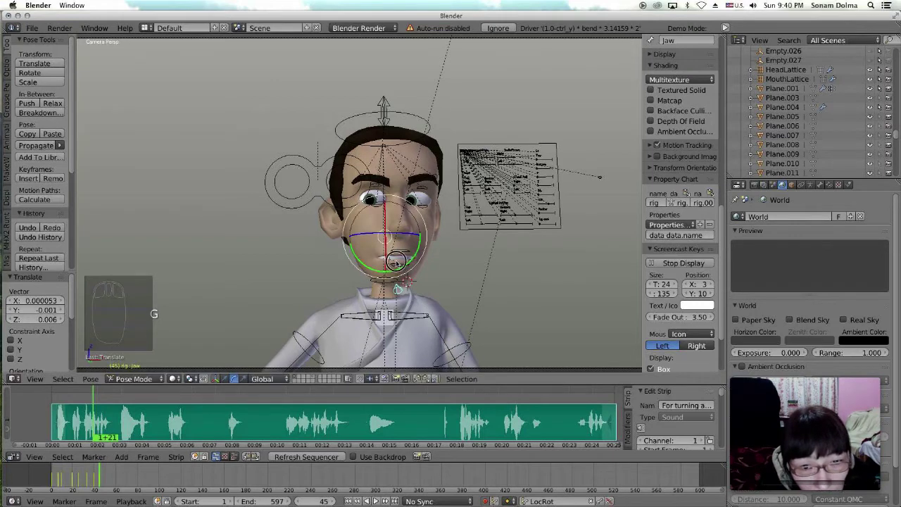
key(g)
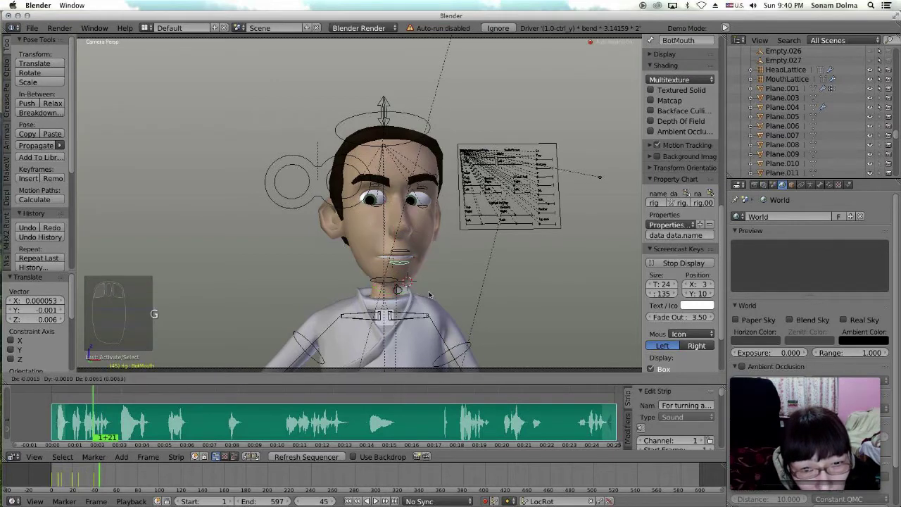
click(428, 295)
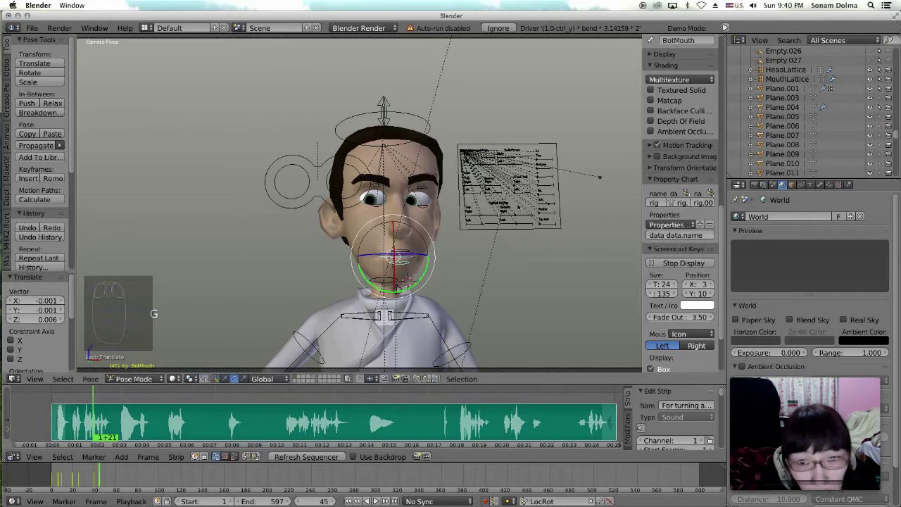
Step: At frame 45, move SnarlTopLeft about -0.005 on X and -0.001 on Z, and SnarlTopRight about 0.009 on X and 0.001 on Z
click(398, 288)
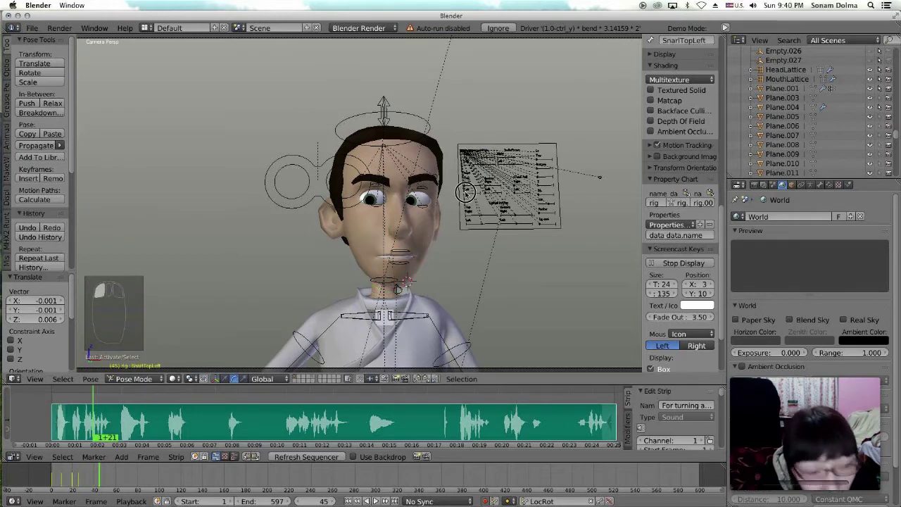
key(g)
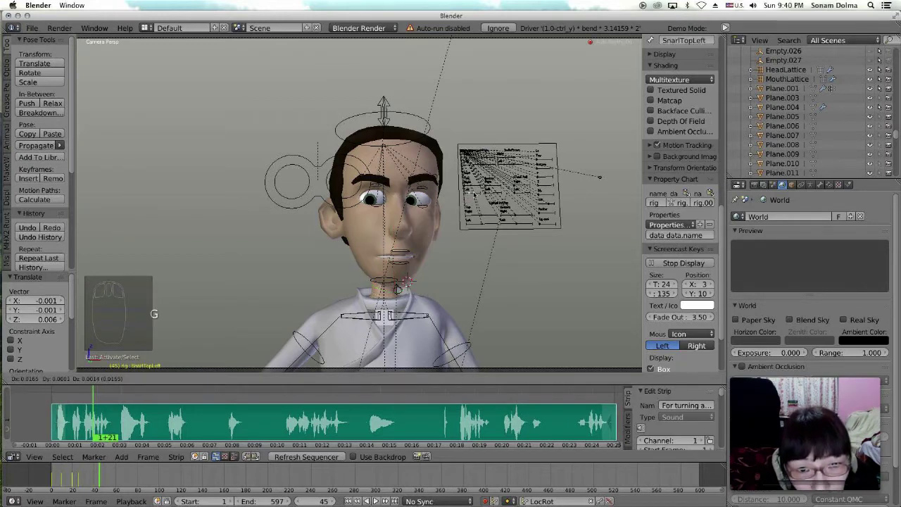
click(466, 188)
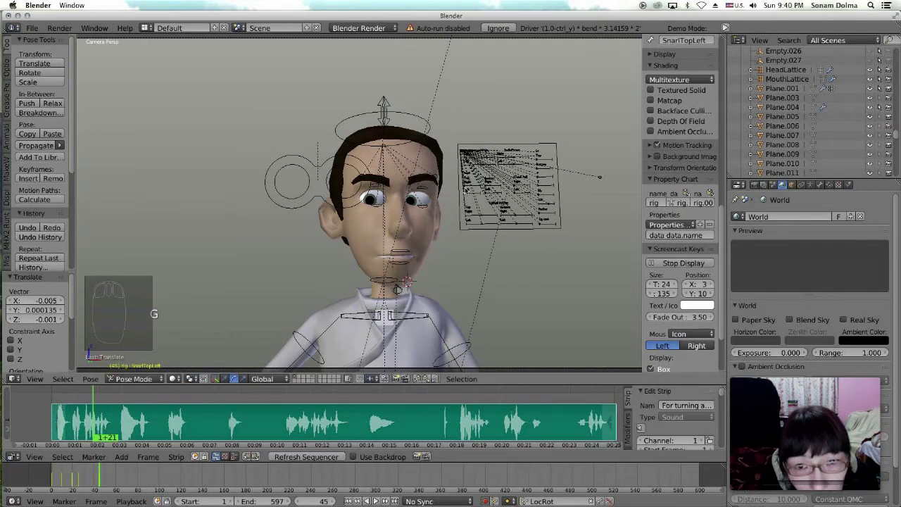
click(487, 196)
key(g)
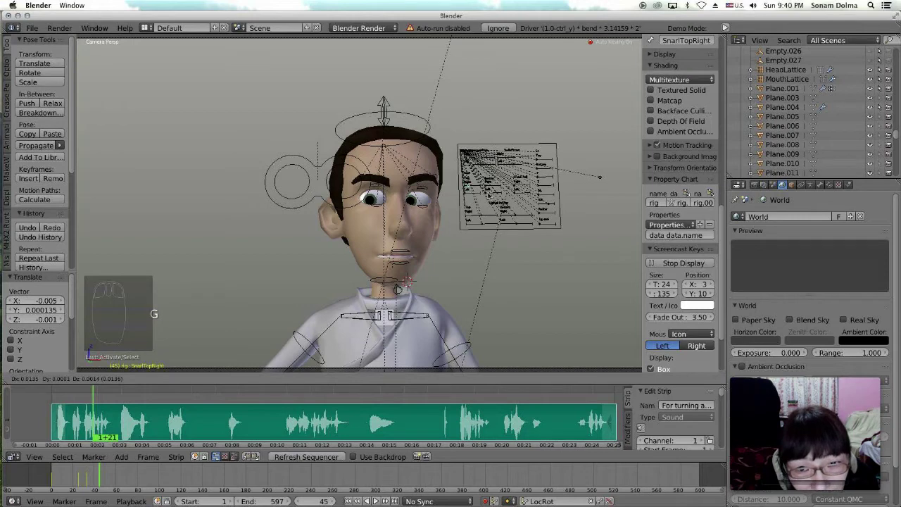
click(488, 195)
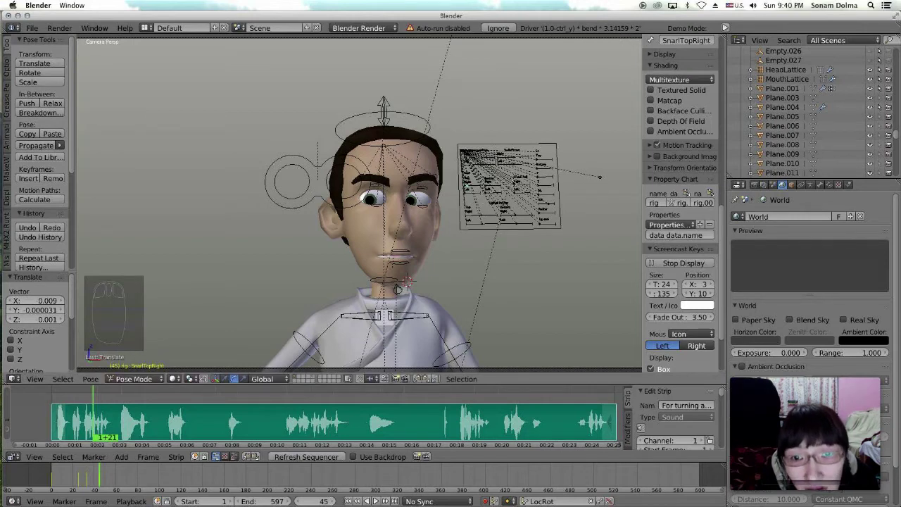
Step: At frame 45, move W/NRight about -0.011 on X and -0.003 on Z, and W/NLeft about -0.011 on X and -0.001 on Z
click(475, 160)
key(g)
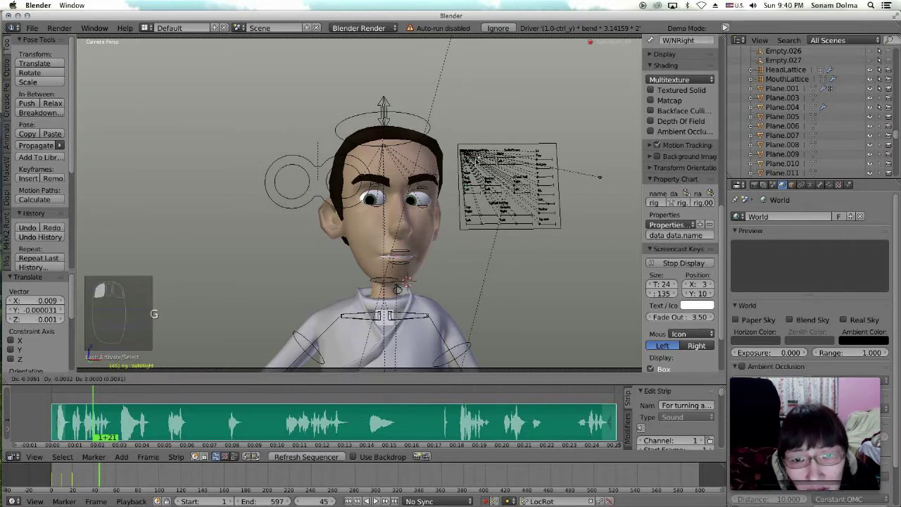
click(477, 162)
click(483, 166)
key(g)
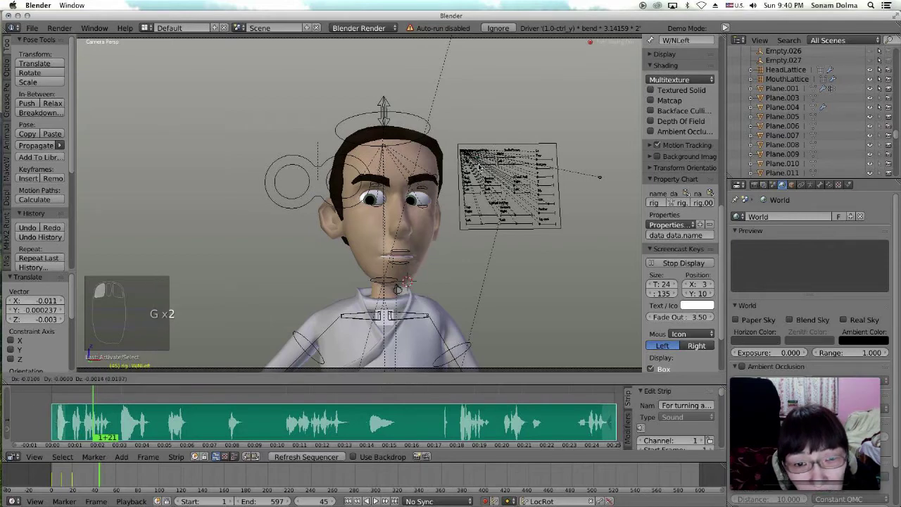
click(486, 173)
Step: At frame 45, move BotLipRollRight about -0.006 on X and 0.001 on Z, and BotLipRollLeft about 0.007 on X
click(514, 218)
key(g)
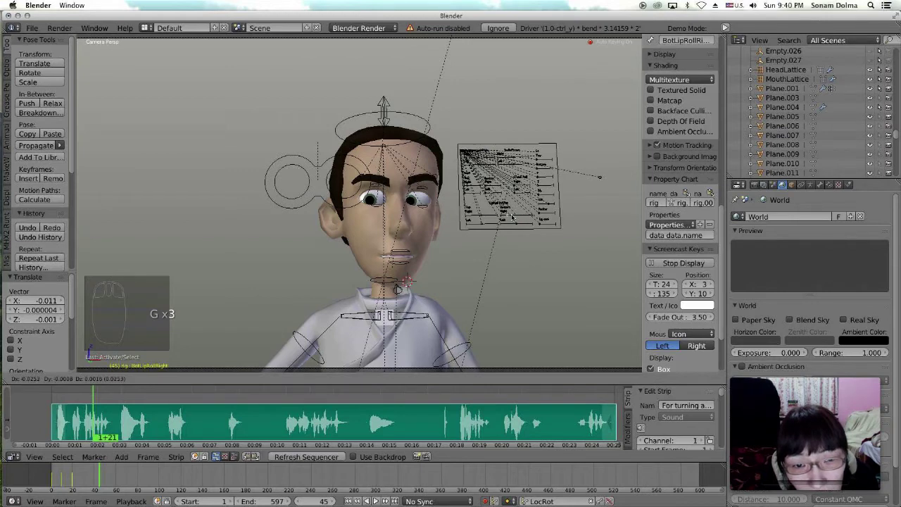
click(515, 220)
click(520, 227)
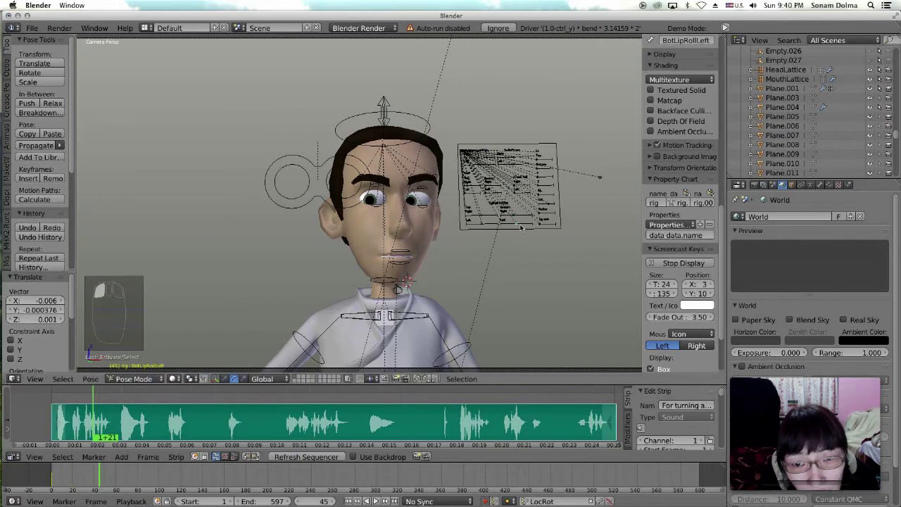
key(g)
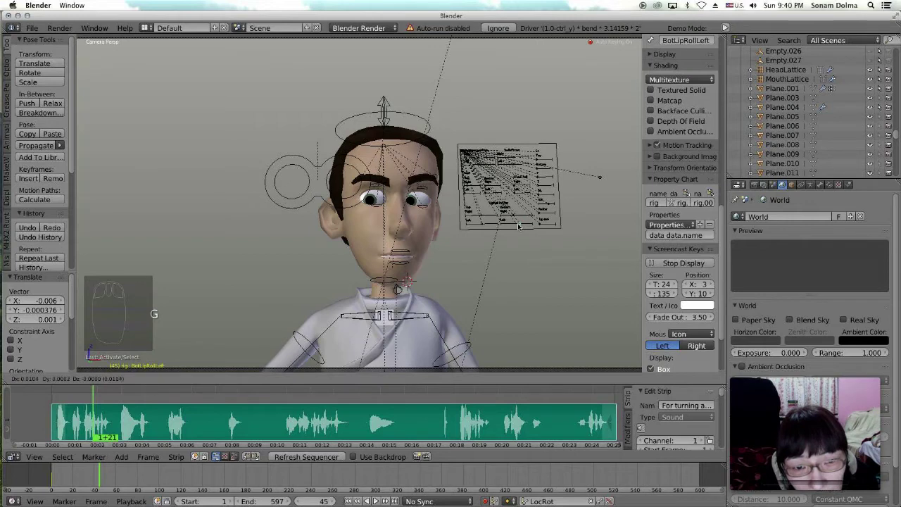
click(413, 269)
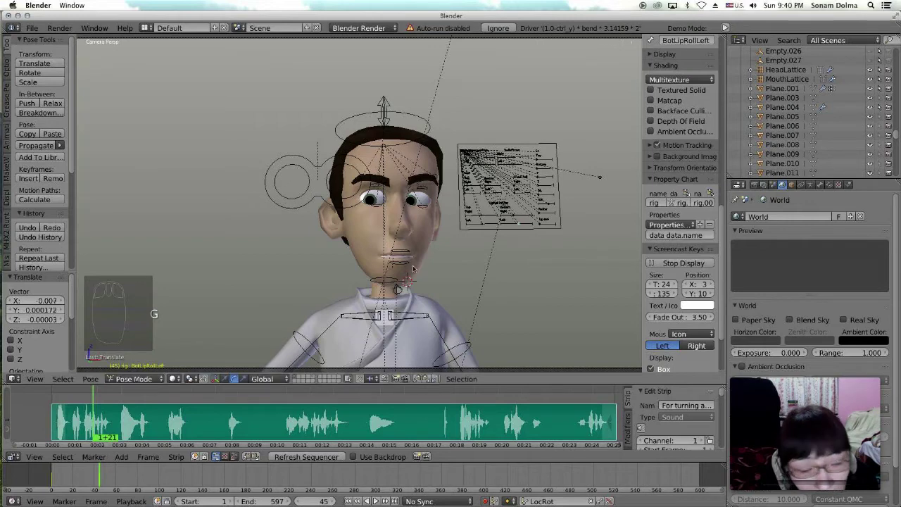
Step: At frame 48, raise the Jaw with a move of about 0.002 on X, -0.002 on Y and 0.010 on Z
click(96, 425)
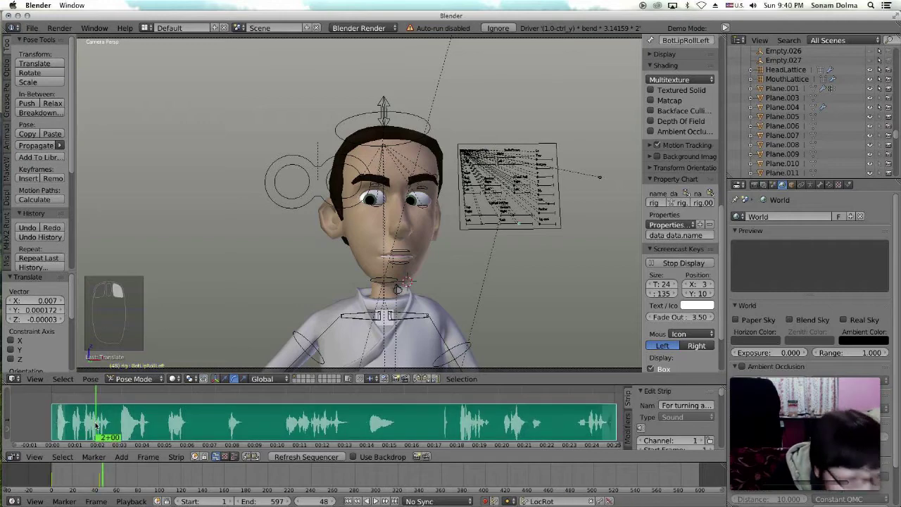
click(398, 289)
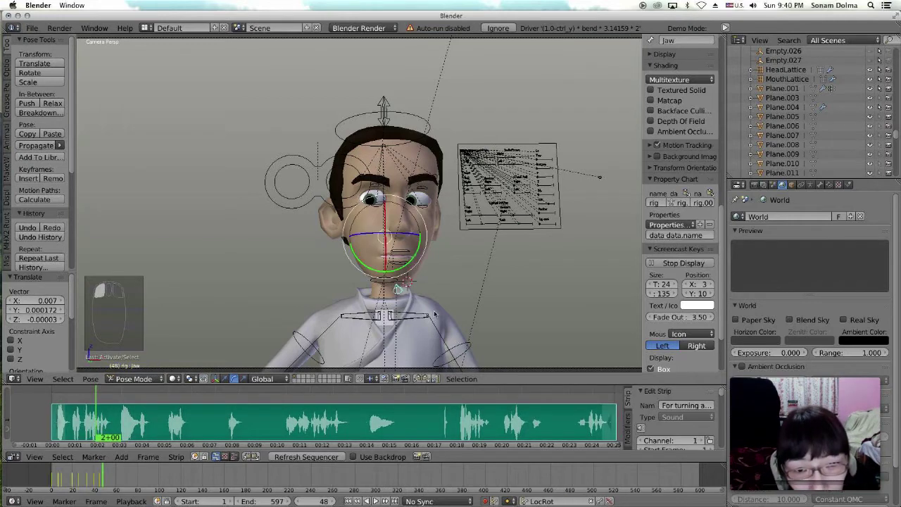
key(g)
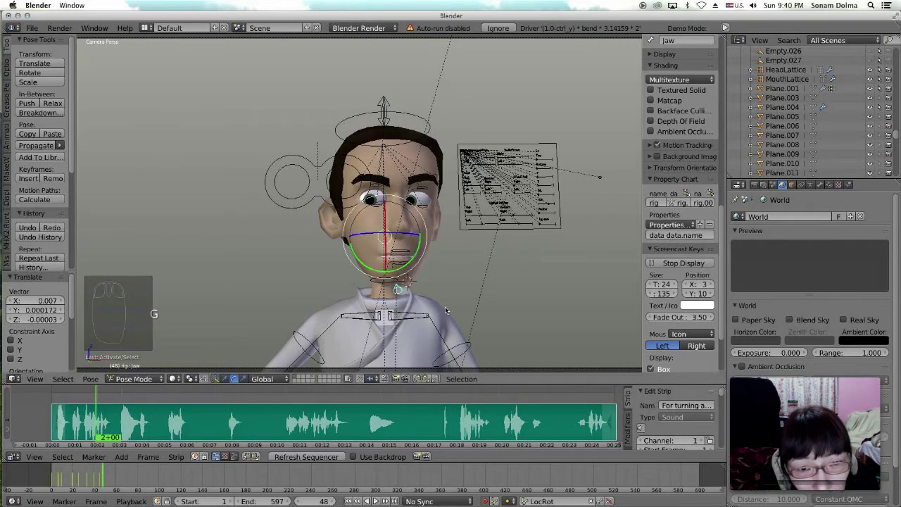
right_click(446, 310)
key(g)
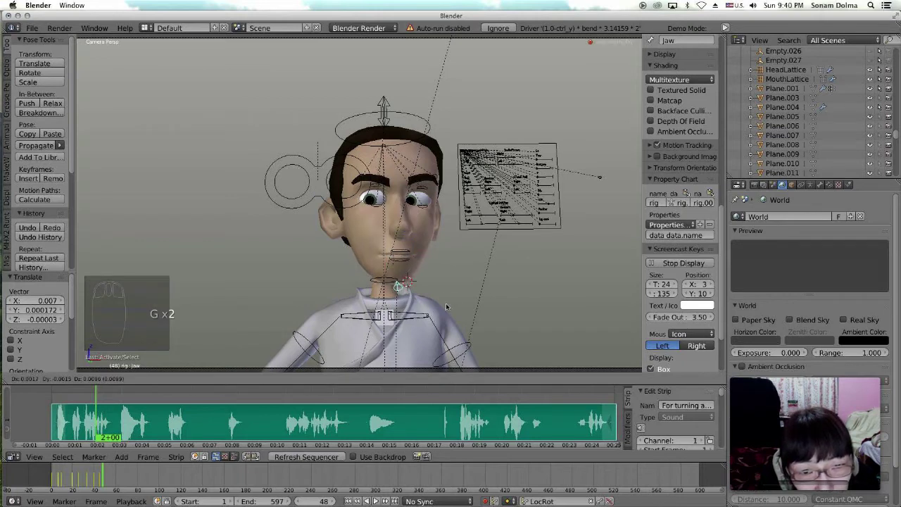
click(447, 310)
Step: At frame 48, move TopMouth about -0.003 on X and BotMouth about 0.003 on Z
click(405, 255)
key(g)
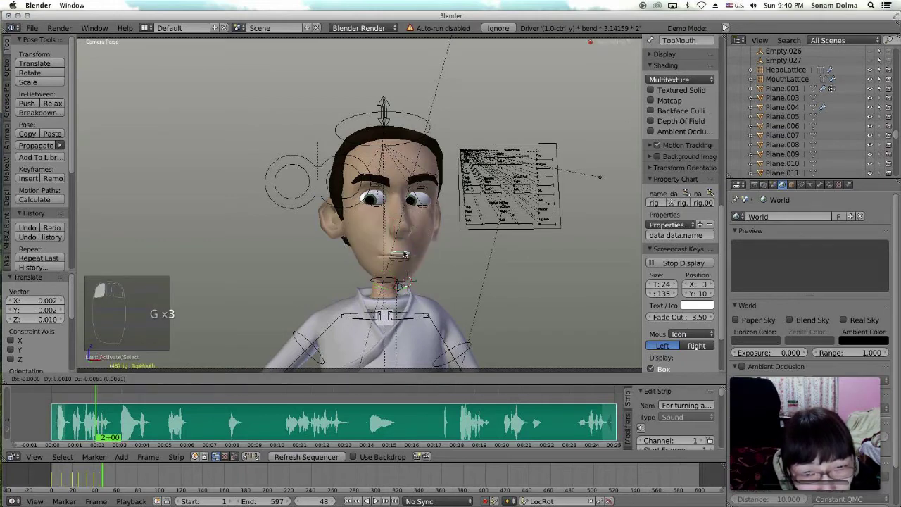
click(403, 253)
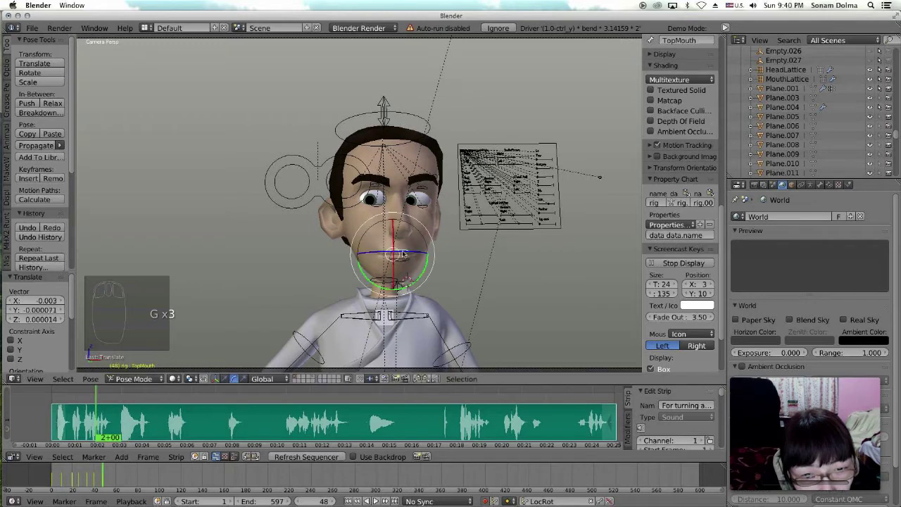
click(403, 262)
key(g)
click(404, 262)
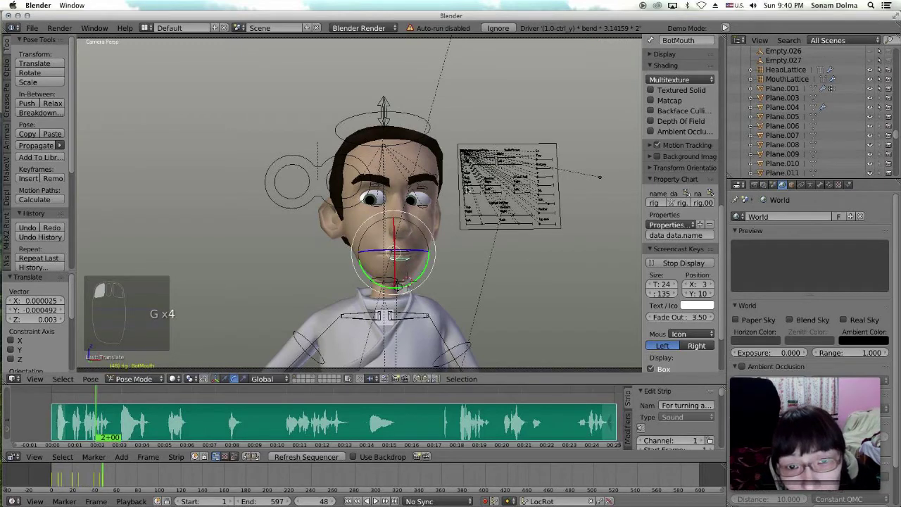
Step: At frame 48, move SnarlTopRight about -0.007 on X, and SnarlTopLeft about -0.005 on X and -0.004 on Z
click(399, 281)
key(g)
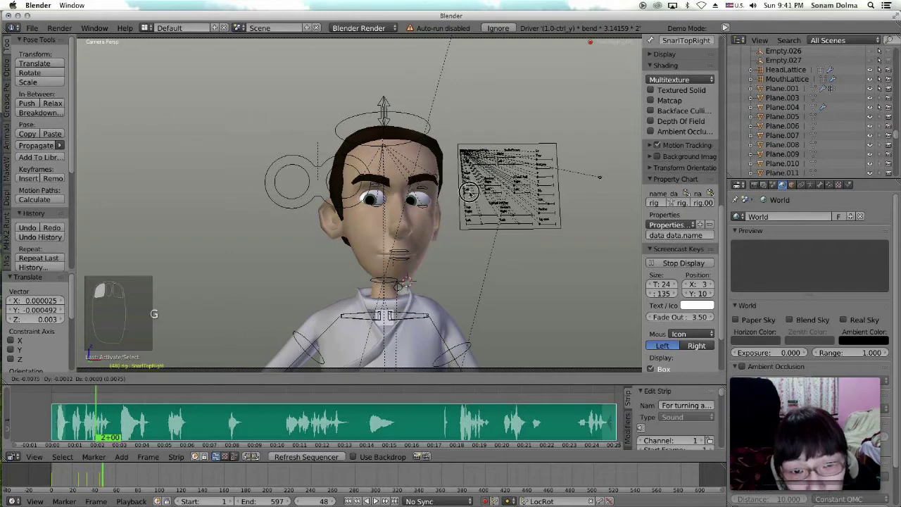
click(402, 283)
click(465, 198)
key(g)
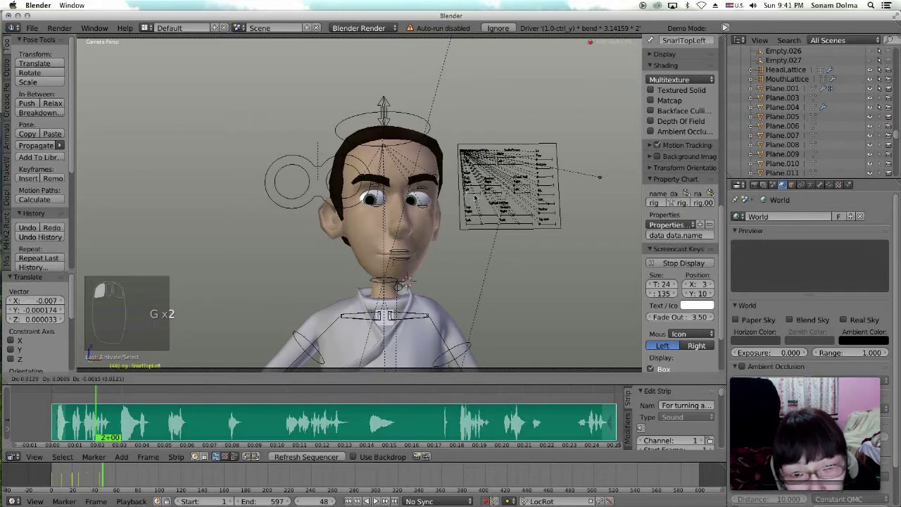
click(471, 198)
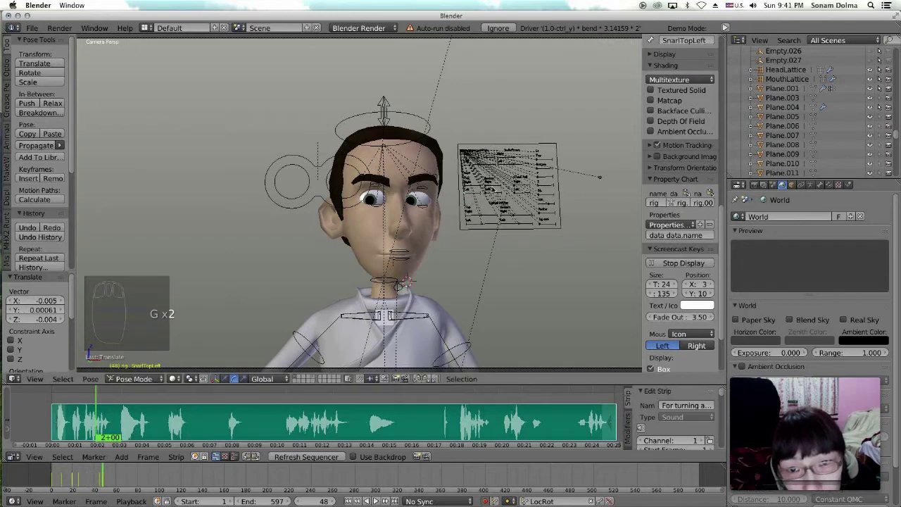
Step: At frame 48, move SnarlBotRight about -0.015 on X, 0.002 on Y and -0.012 on Z, and SnarlBotLeft about 0.009 on X
click(487, 187)
key(g)
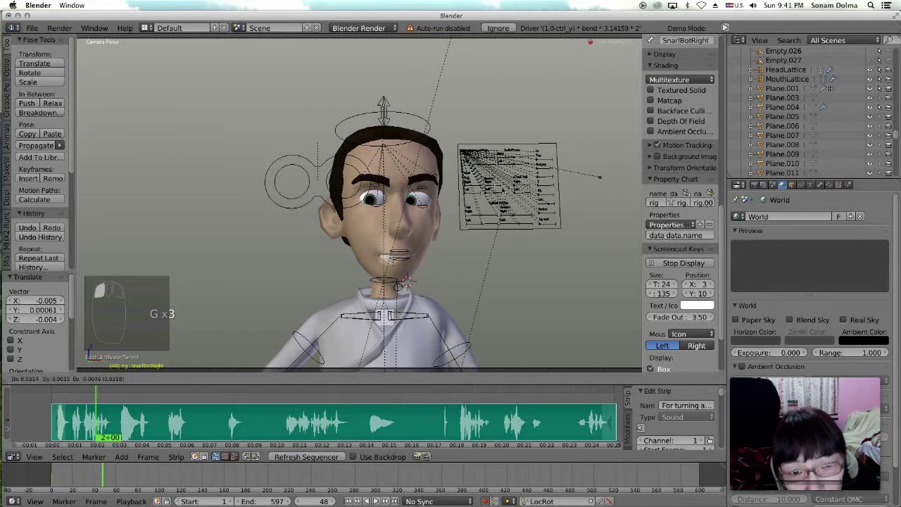
click(487, 189)
click(496, 200)
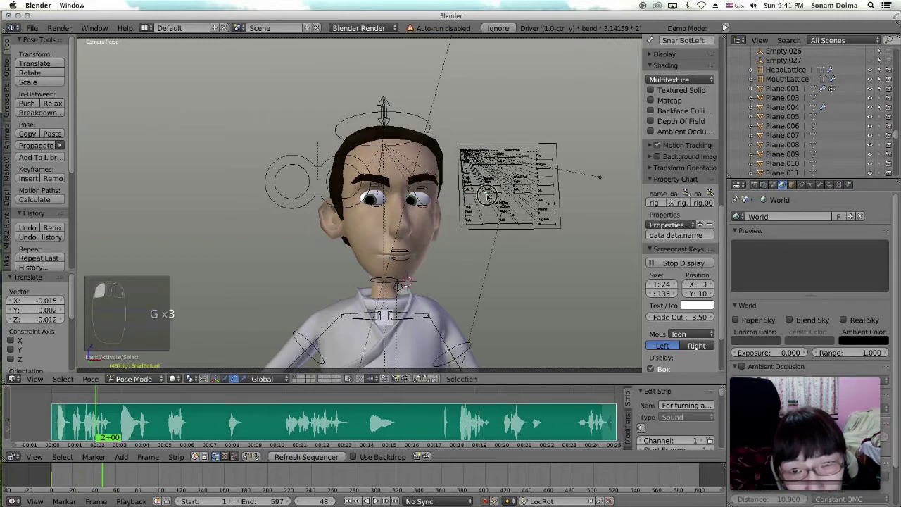
key(g)
click(499, 198)
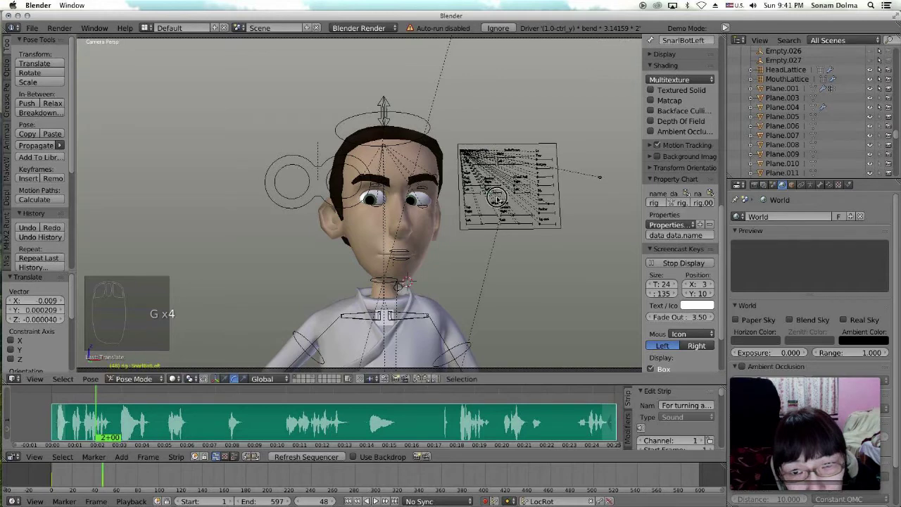
Step: At frame 48, move CheekRight about 0.019 on X, 0.001 on Y and -0.005 on Z, and CheekLeft about 0.004 on X
click(517, 189)
key(g)
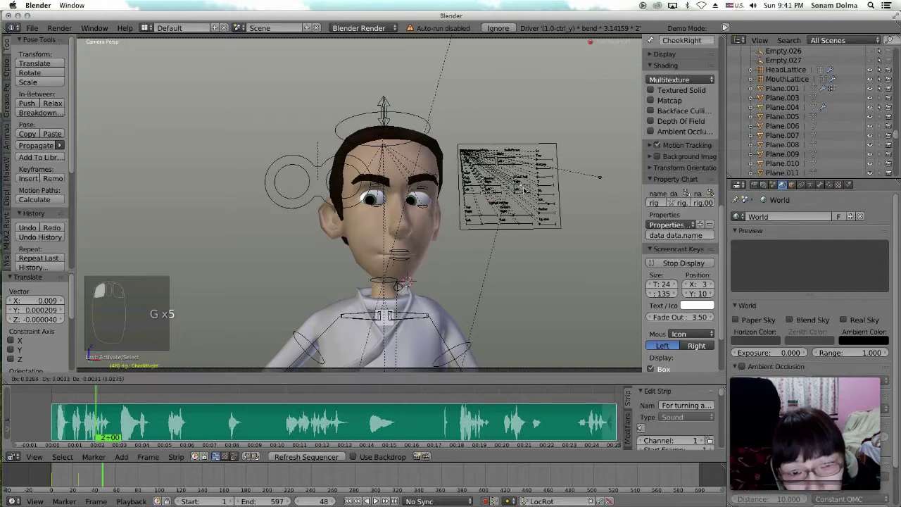
click(519, 187)
click(518, 195)
key(g)
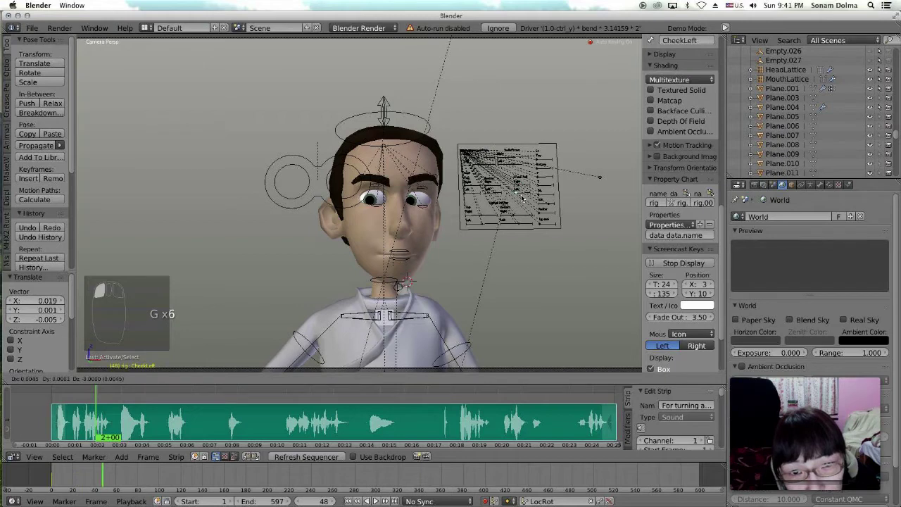
click(522, 199)
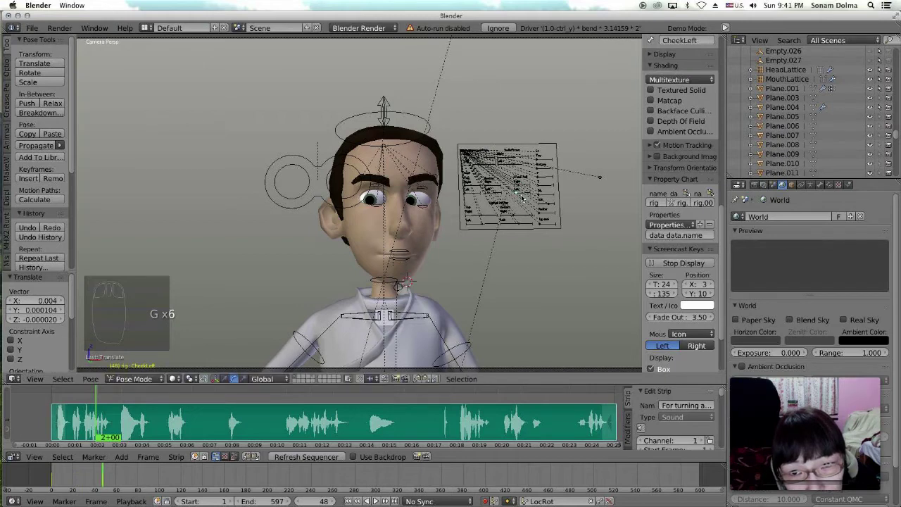
Step: At frame 54, move BotMouth about -0.002 on X and -0.006 on Z, and the Jaw about 0.002 on X and -0.005 on Z
click(101, 424)
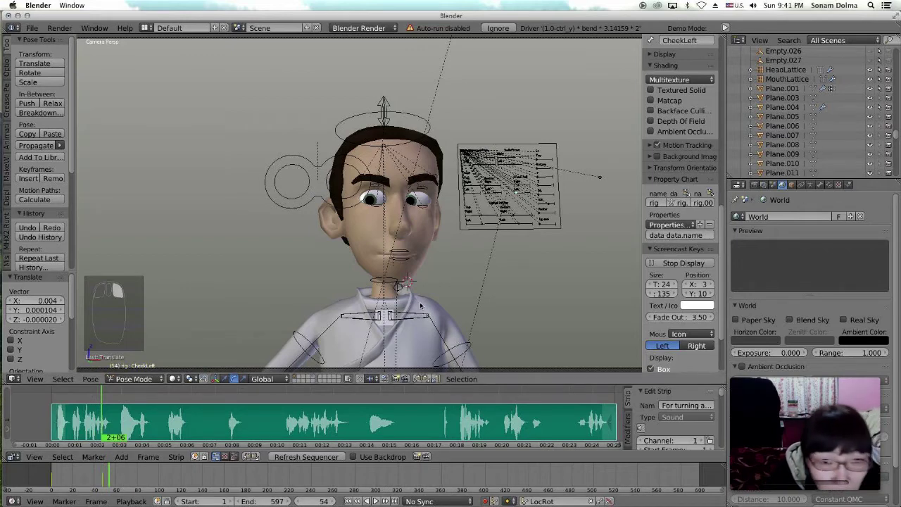
right_click(395, 263)
key(g)
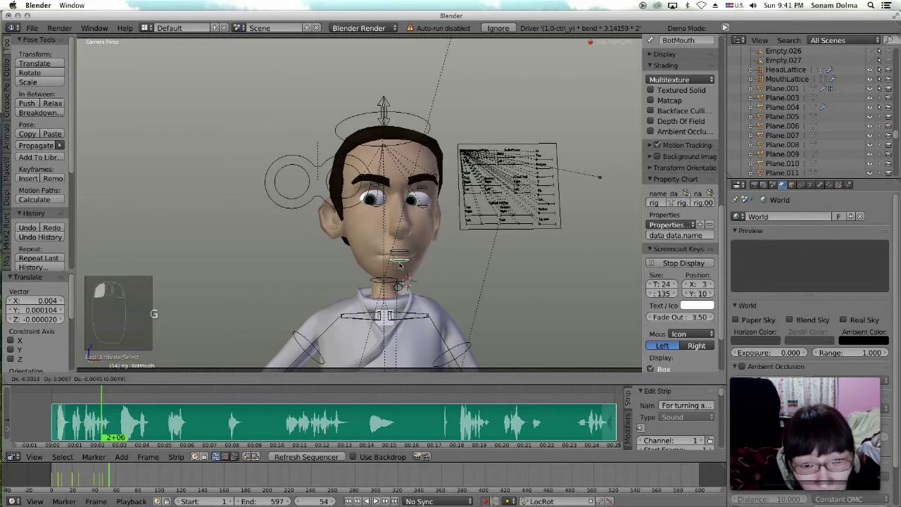
click(408, 253)
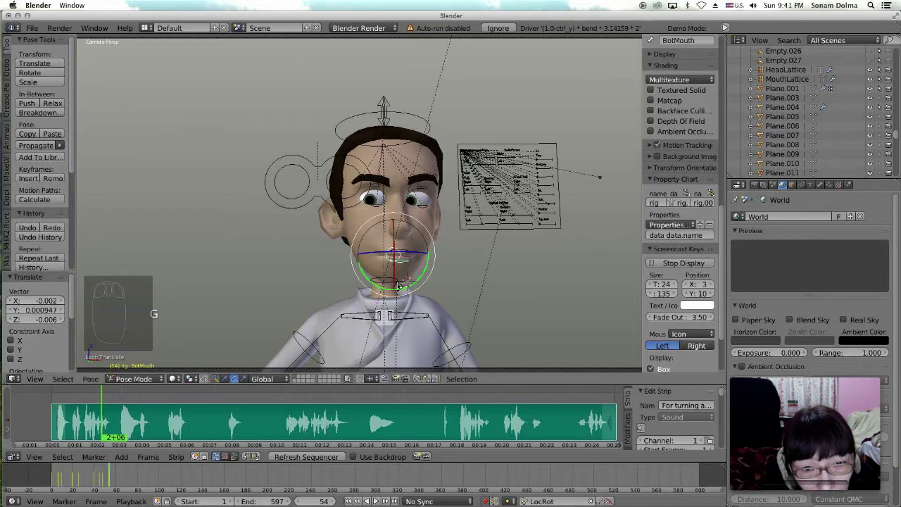
click(400, 284)
right_click(434, 320)
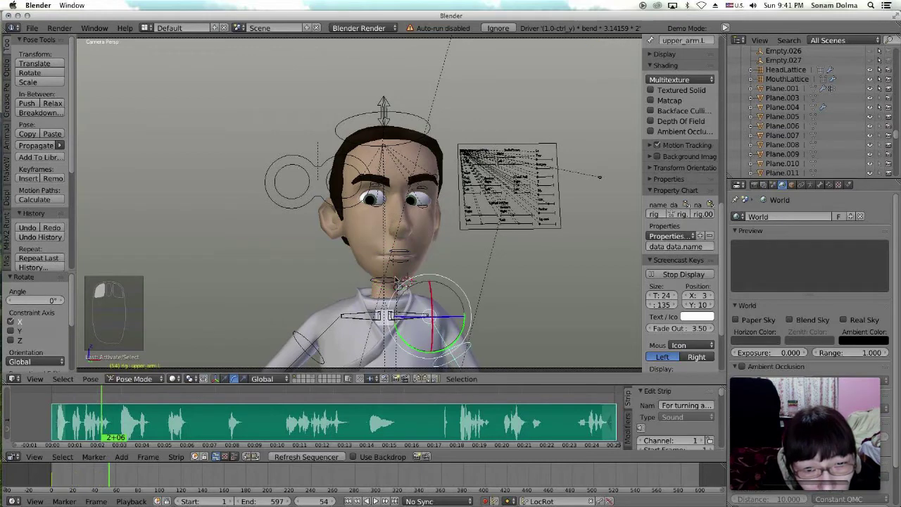
right_click(398, 283)
key(g)
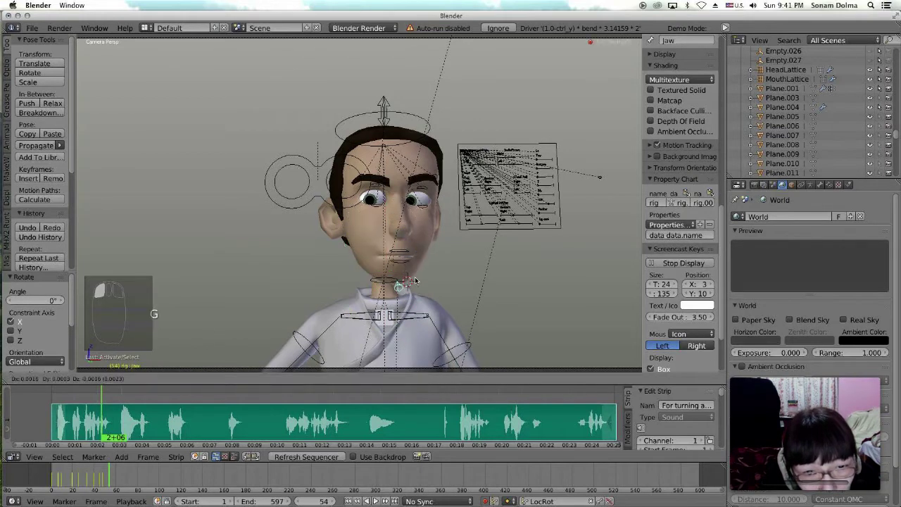
click(416, 280)
Step: At frame 54, move BotMouth about -0.006 on Z and 0.001 on Y, and TopMouth about -0.001 on X and Y and 0.008 on Z
right_click(399, 262)
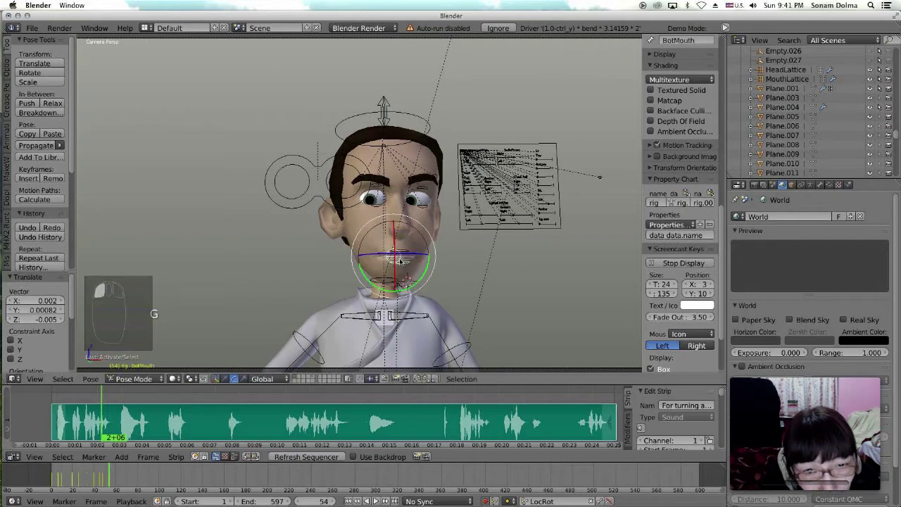
key(g)
click(400, 264)
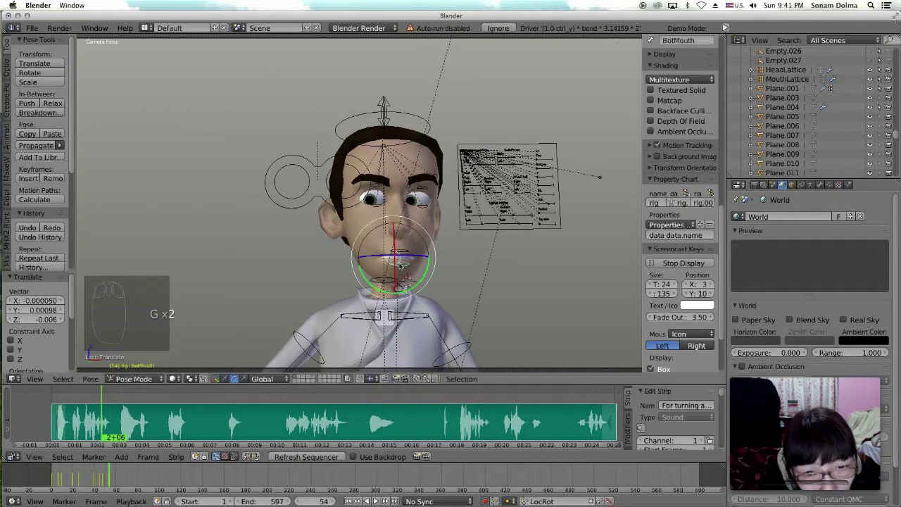
right_click(405, 250)
key(g)
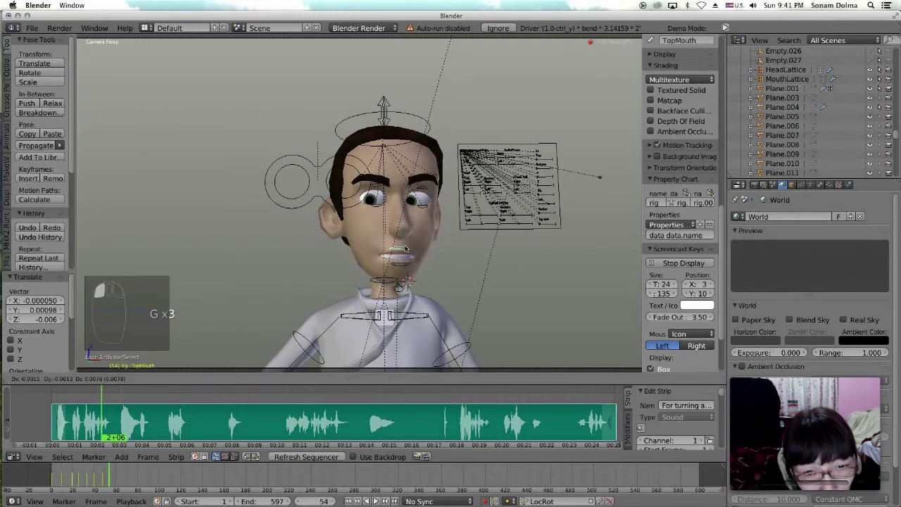
click(405, 253)
Step: At frame 54, move BotMouth about 0.002 on X, -0.001 on Y and 0.008 on Z
right_click(405, 267)
key(g)
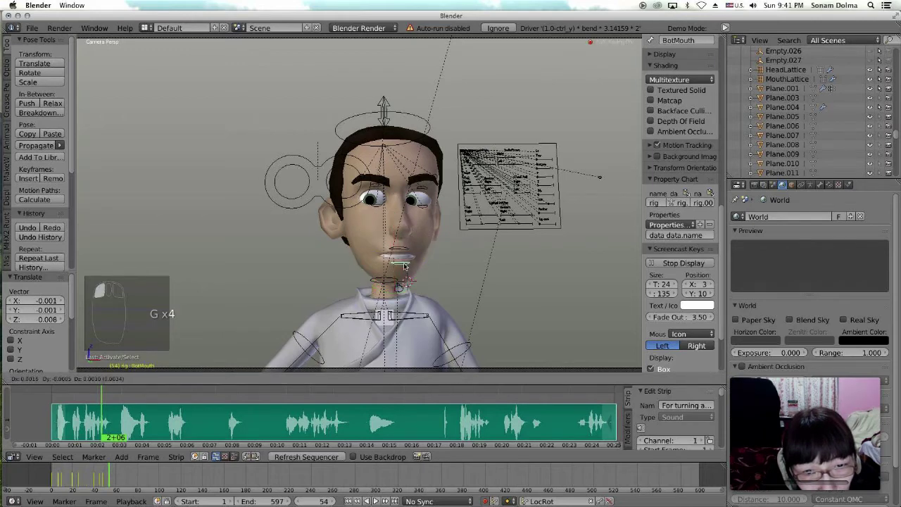
click(397, 263)
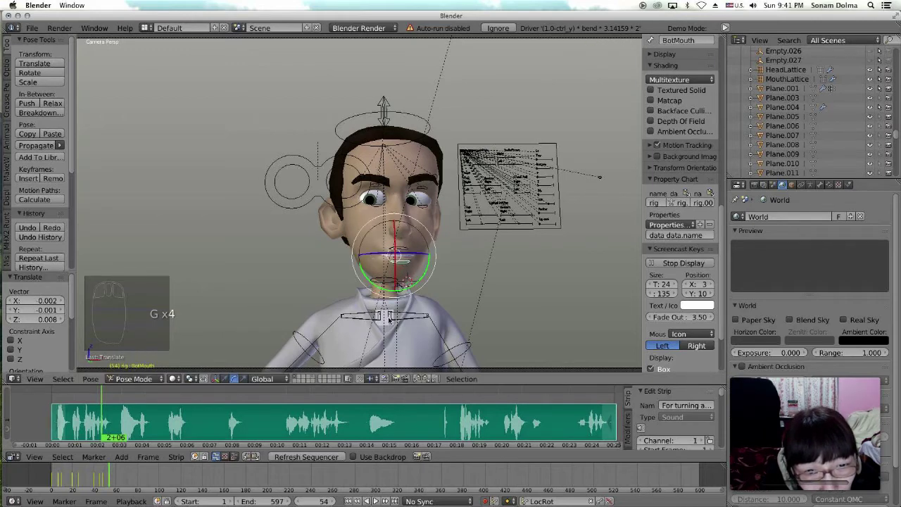
Step: At frame 67, move the Jaw about -0.002 on Y and 0.011 on Z to close the mouth
click(114, 425)
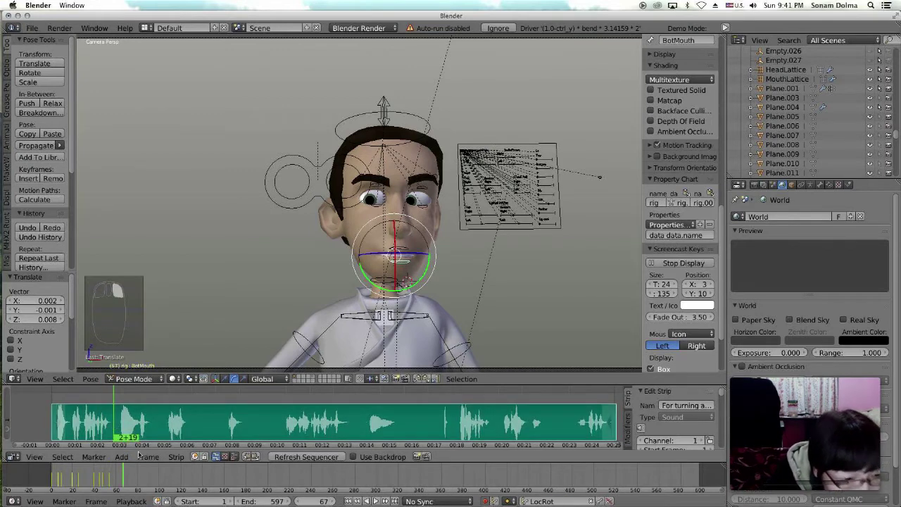
right_click(410, 299)
right_click(404, 294)
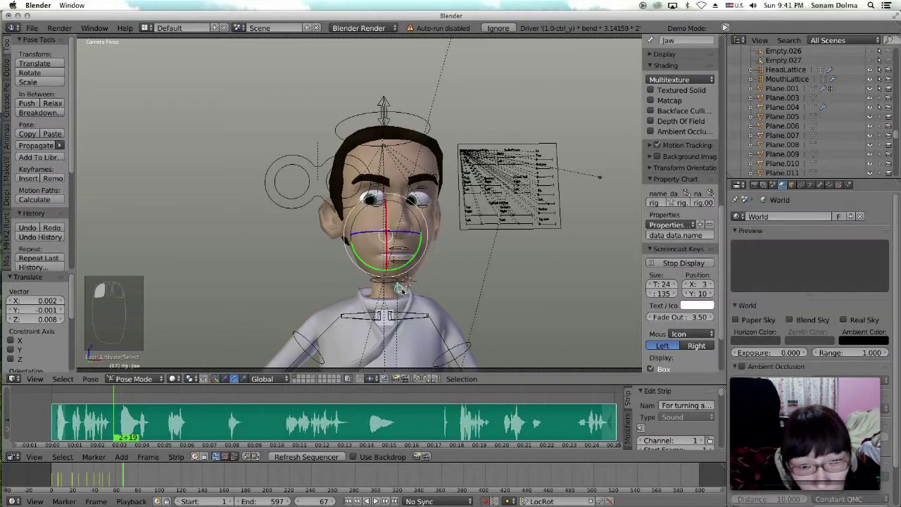
key(g)
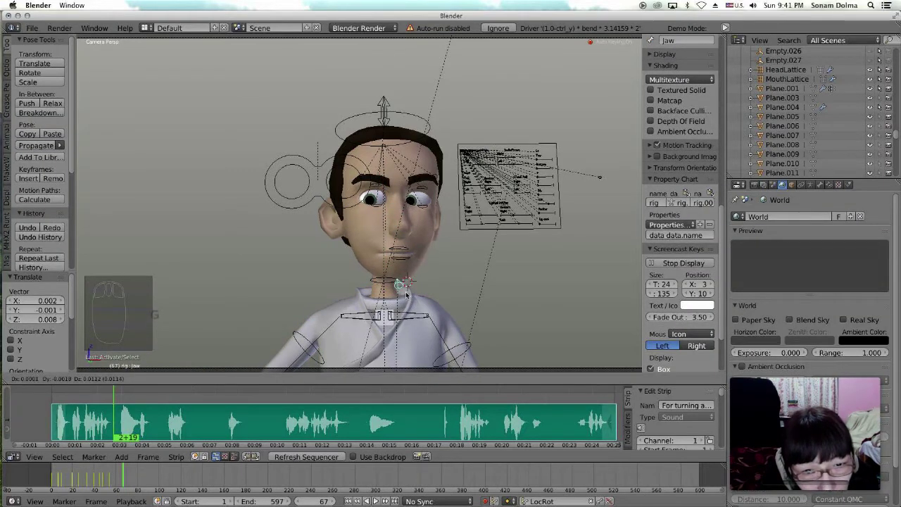
click(407, 295)
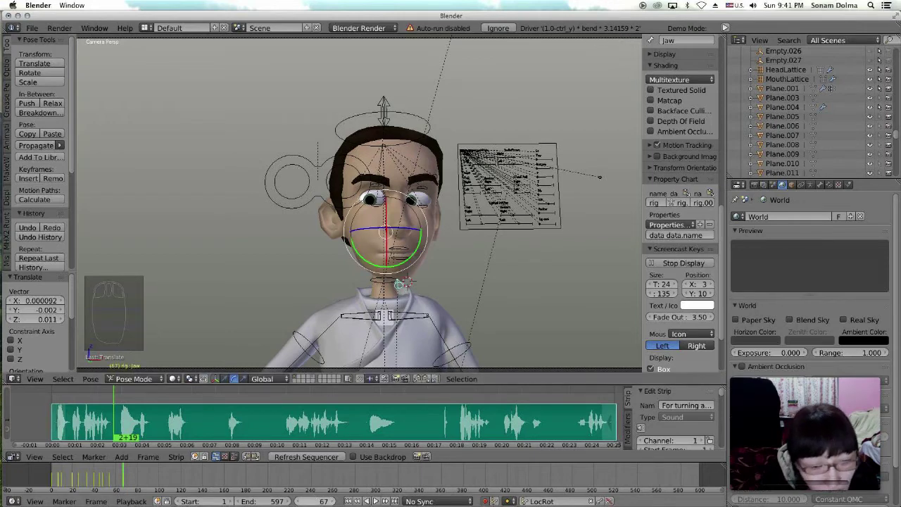
Step: Play the animation from the first frame to review the lip sync, and return to frame 1
click(347, 501)
click(375, 501)
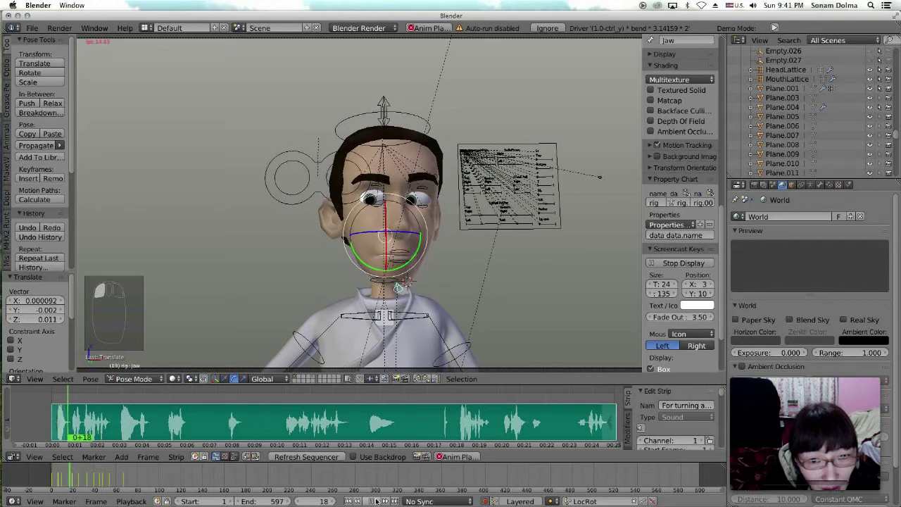
click(375, 502)
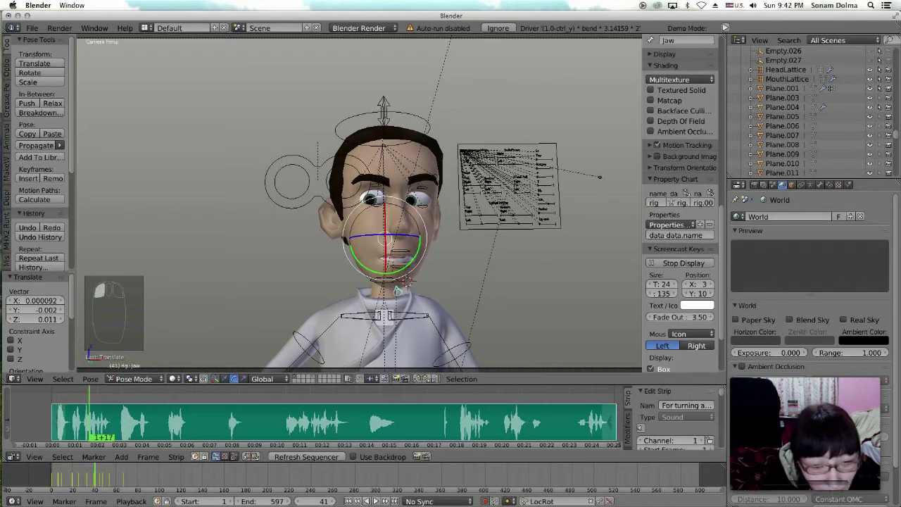
click(347, 501)
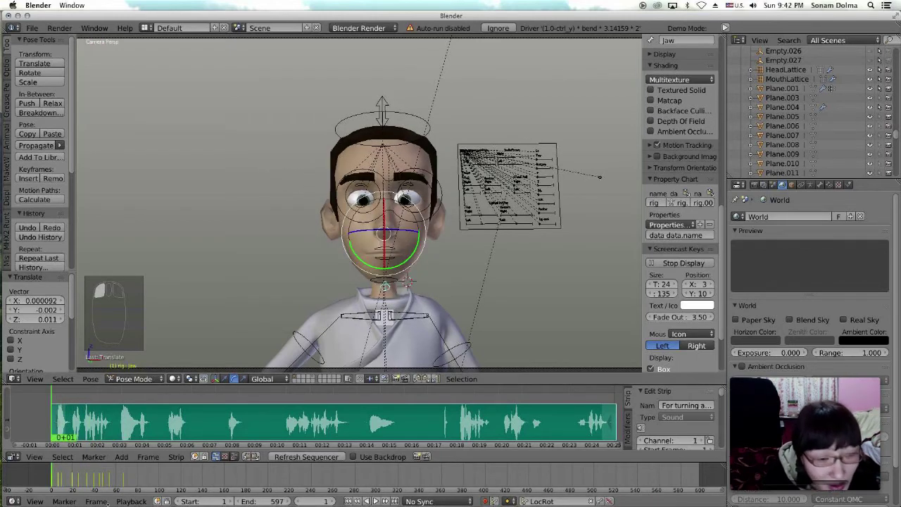
Step: At frame 78, move EyeTrack about 0.105 on X, 0.006 on Y and -0.021 on Z to bring the gaze back toward the camera
click(123, 480)
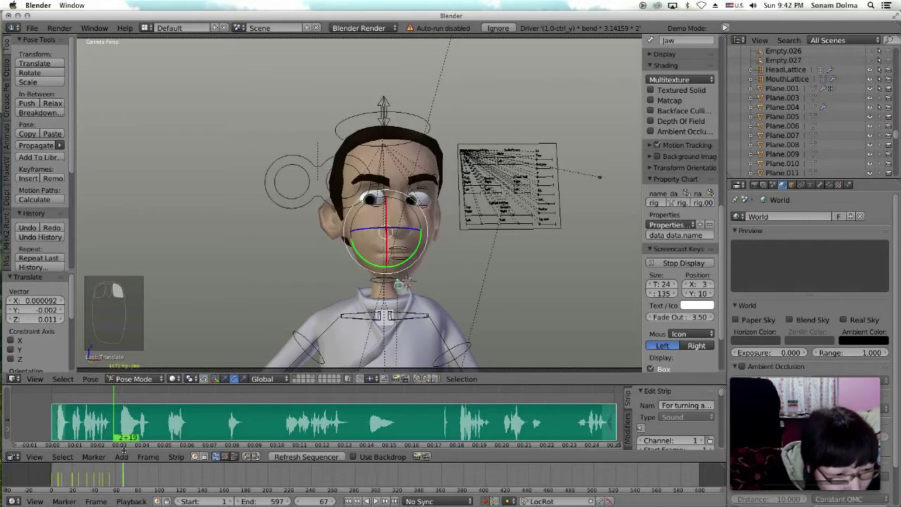
click(123, 421)
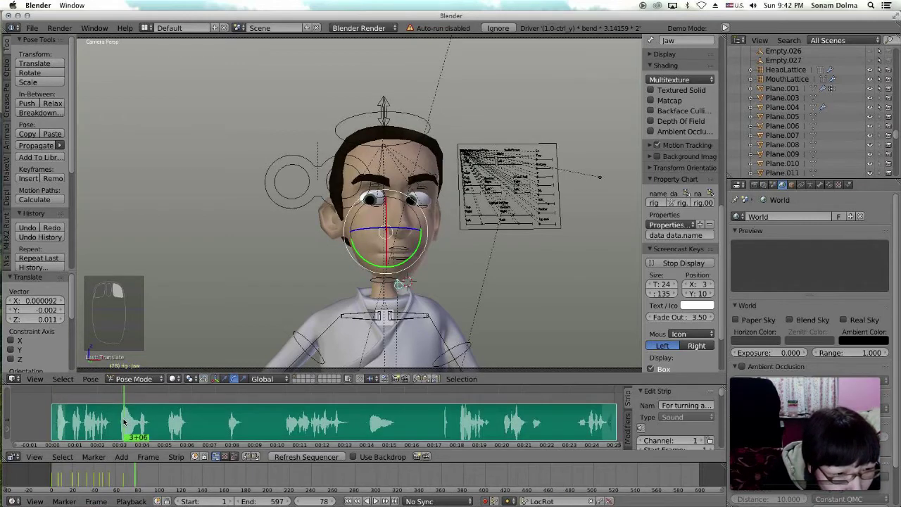
right_click(318, 171)
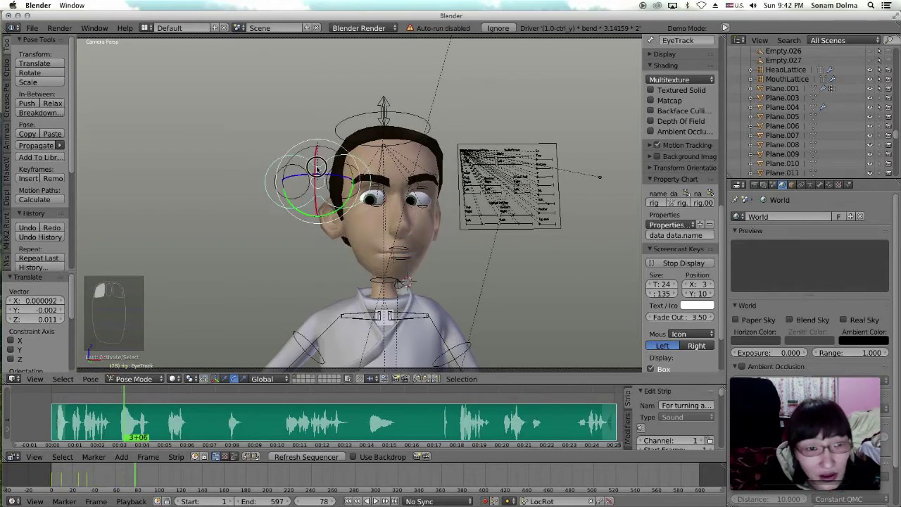
key(g)
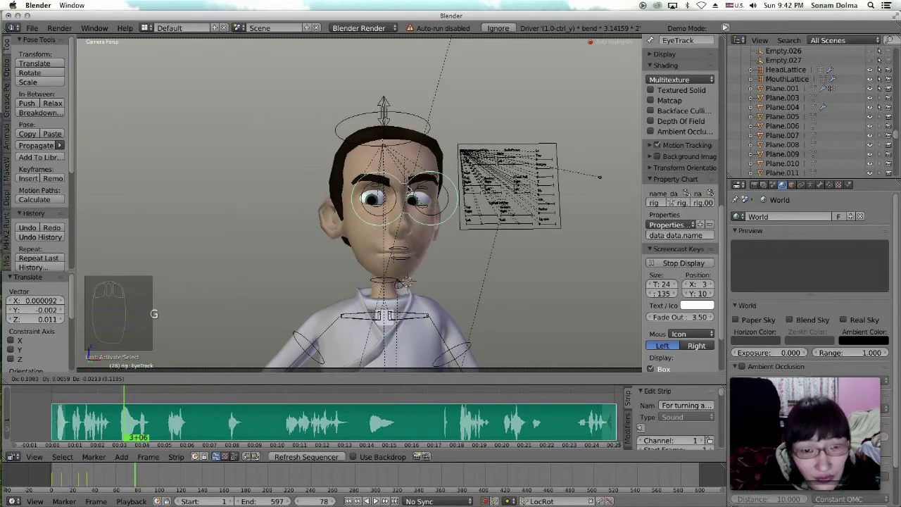
click(404, 184)
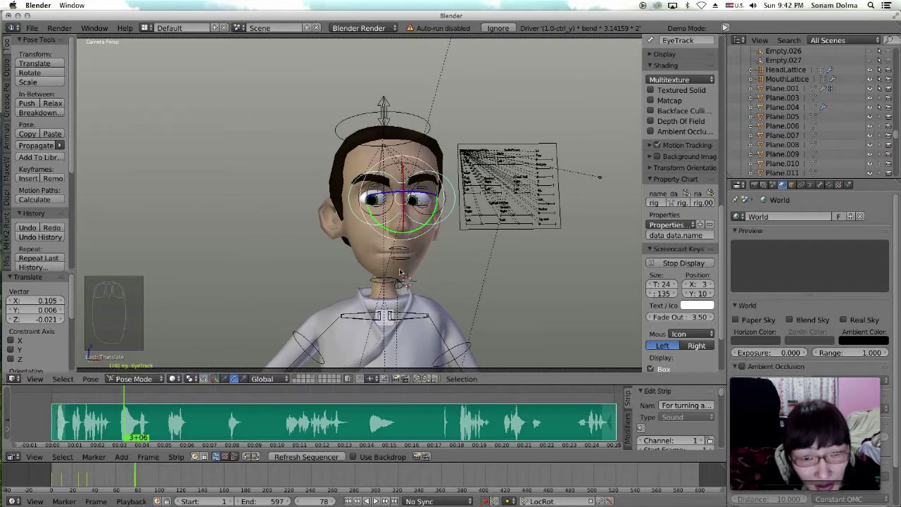
Step: At frame 78, move BotMouth about -0.005 on X, and the Jaw about -0.002 on X, 0.003 on Y and -0.018 on Z
click(400, 259)
key(g)
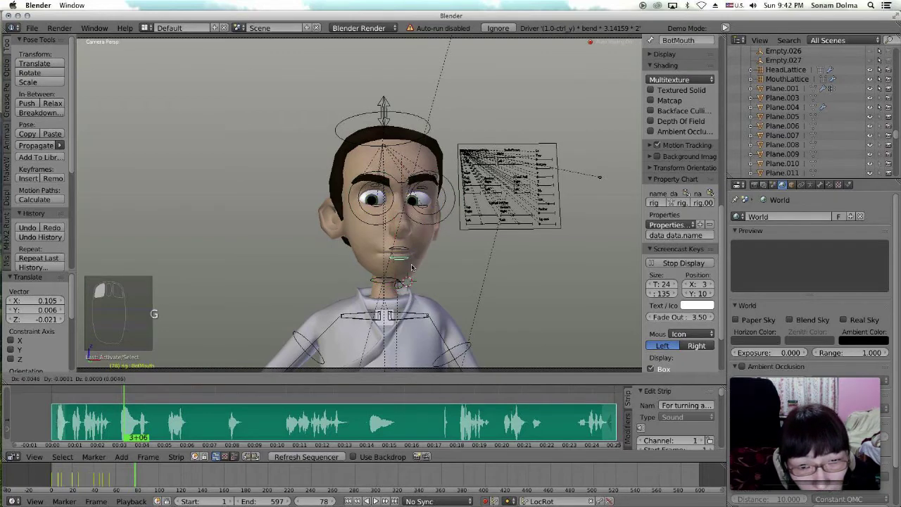
click(412, 267)
click(406, 282)
key(g)
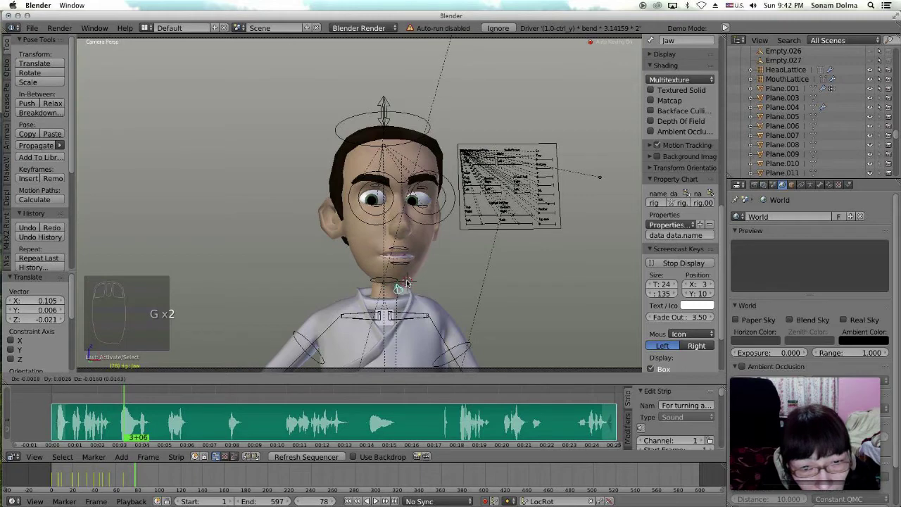
click(402, 264)
Step: At frame 78, move TopMouth about 0.003 on Z, and BotMouth about 0.002 on X, -0.001 on Y and 0.006 on Z
click(405, 251)
key(g)
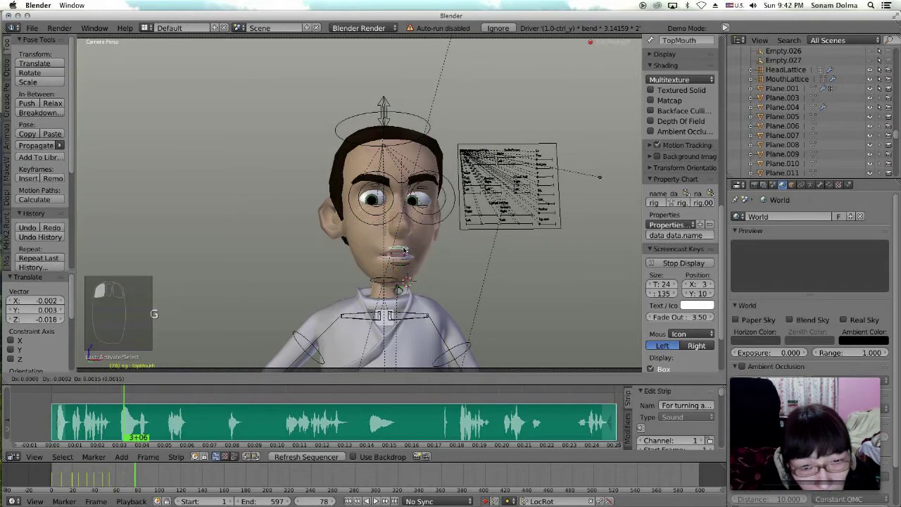
click(405, 255)
click(407, 265)
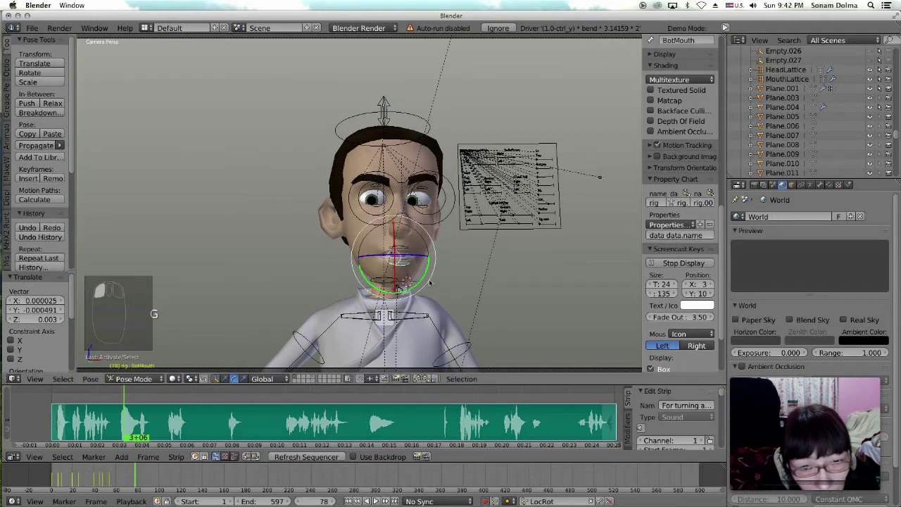
key(g)
click(449, 287)
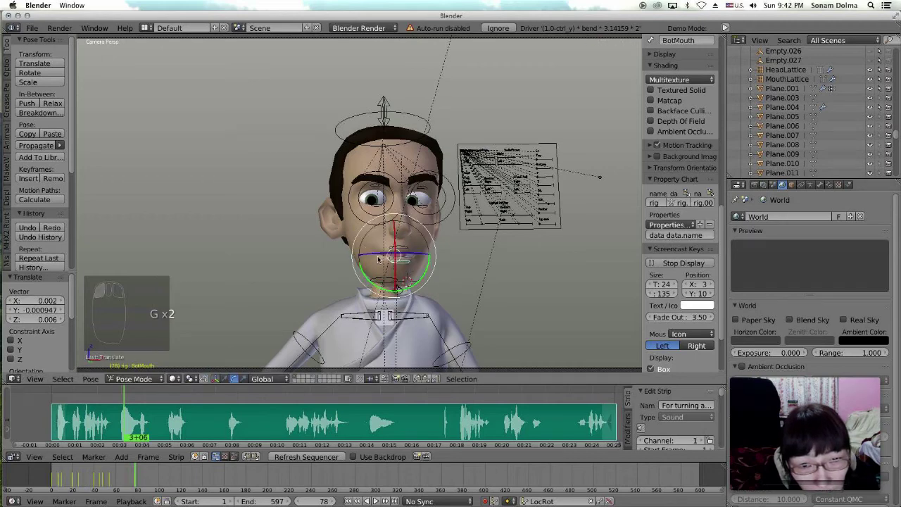
Step: At frame 78, move SnarlBotRight about 0.006 on X, 0.004 on Y and -0.025 on Z
click(489, 188)
key(g)
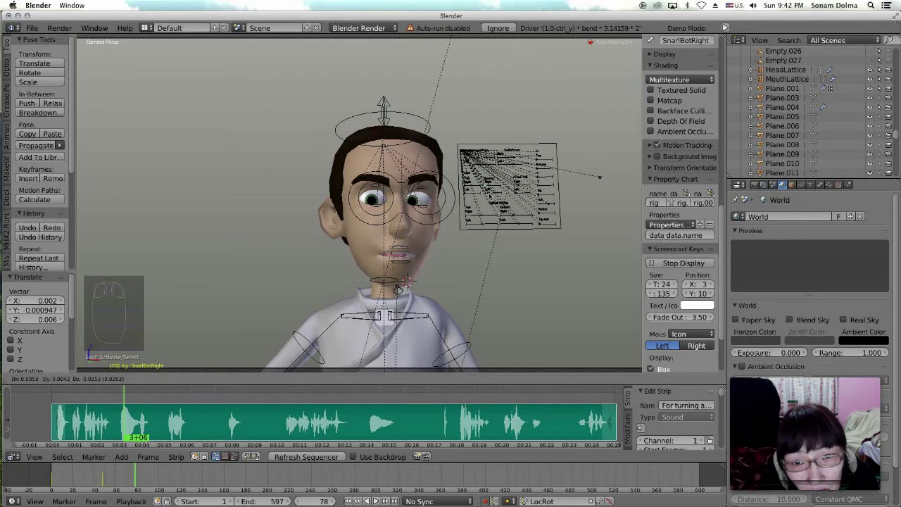
click(490, 198)
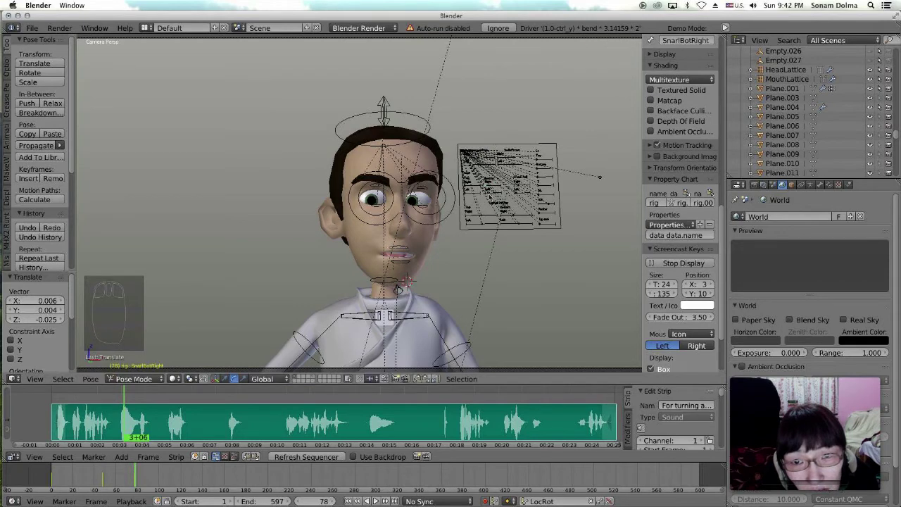
Step: At frame 78, move the BotLipRollLeft slider, and BotLipRollRight about 0.016 on X, 0.001 on Y and -0.003 on Z
click(516, 224)
key(g)
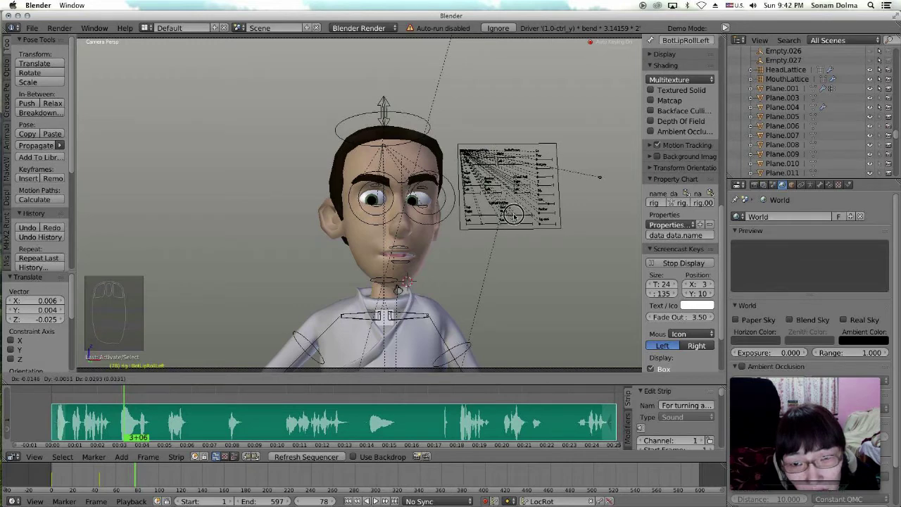
click(517, 219)
click(517, 220)
key(g)
click(515, 225)
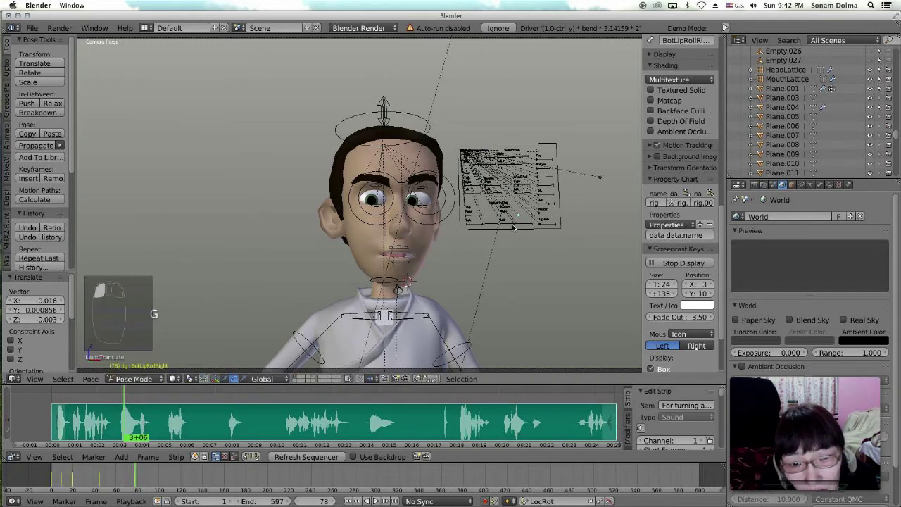
Step: At frame 78, readjust the lower lip roll sliders, moving BotLipRollRight about -0.013 on X
click(512, 224)
key(g)
click(517, 229)
click(517, 229)
click(519, 214)
click(519, 215)
key(g)
click(521, 220)
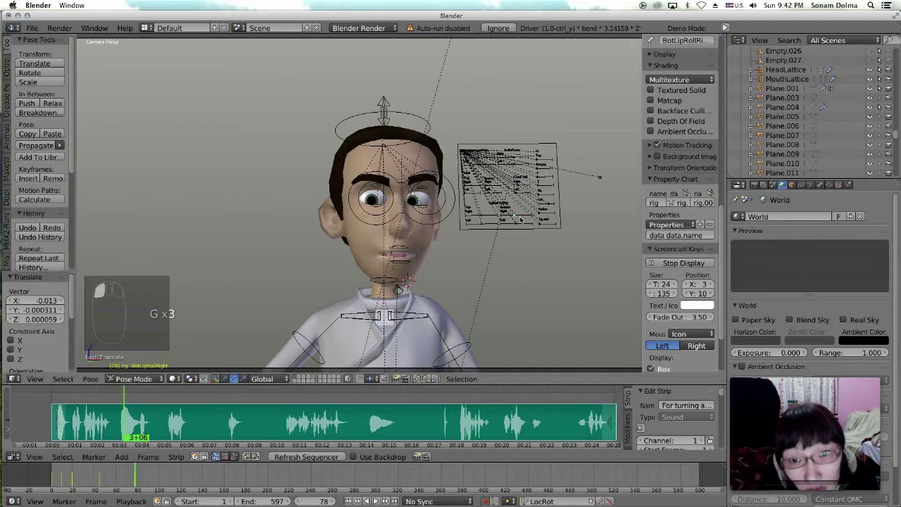
Step: At frame 78, move CheekRight about -0.026 on X and -0.010 on Z, and the cheek slider below it about -0.012 on X
click(517, 189)
key(g)
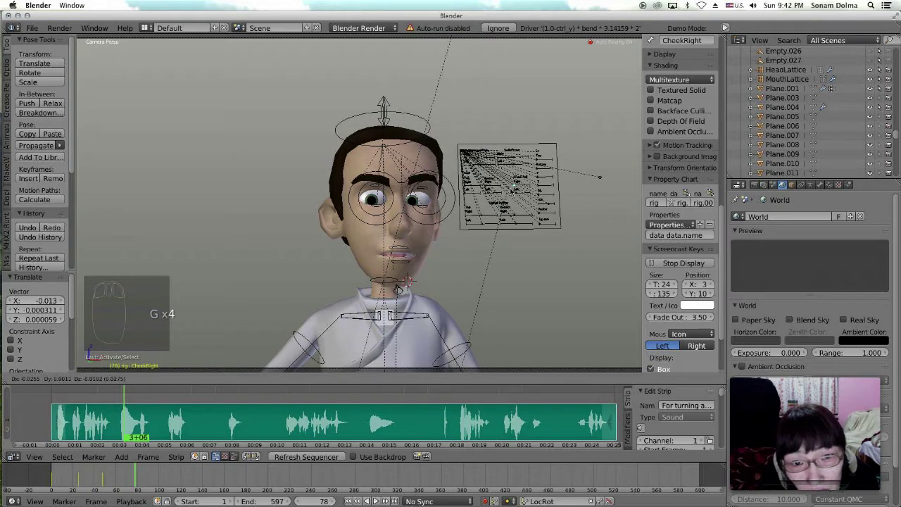
click(516, 191)
click(519, 199)
key(g)
click(520, 199)
Step: At frame 78, adjust the W/NRight mouth-width slider and move W/NLeft about 0.006 on X
click(487, 161)
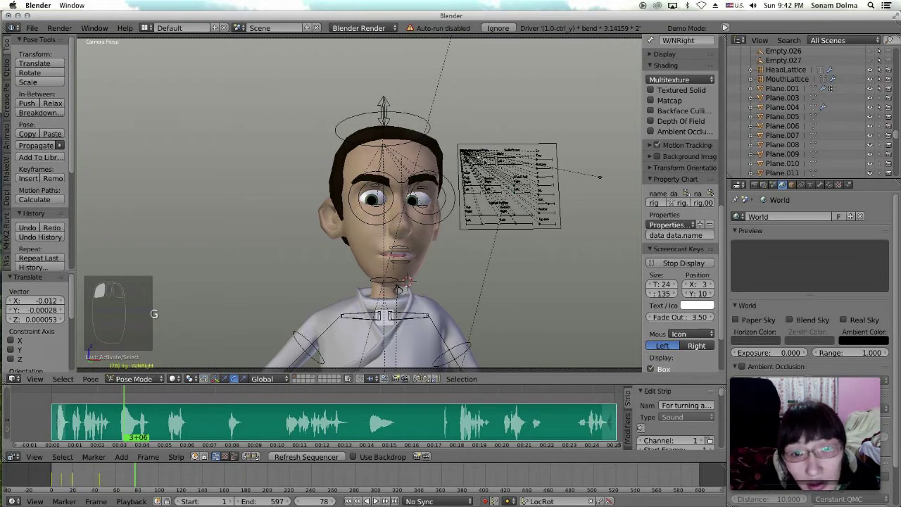
key(g)
click(487, 162)
click(486, 173)
key(g)
click(493, 165)
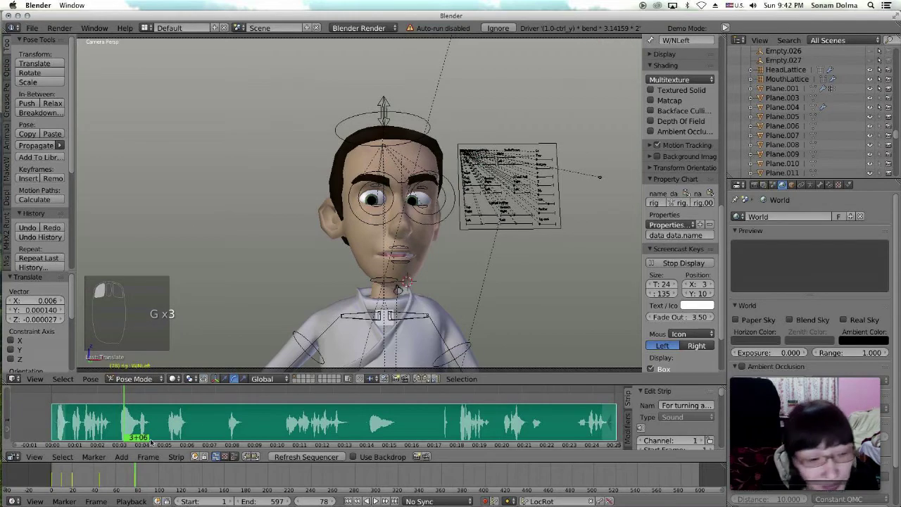
Step: Play the animation from frame 3 to review the mouth and gaze timing against the voice track
click(55, 478)
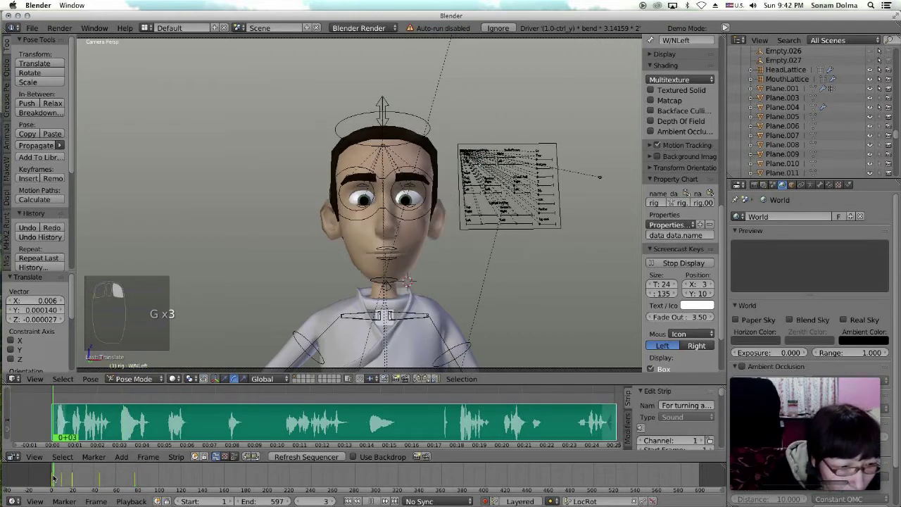
click(375, 501)
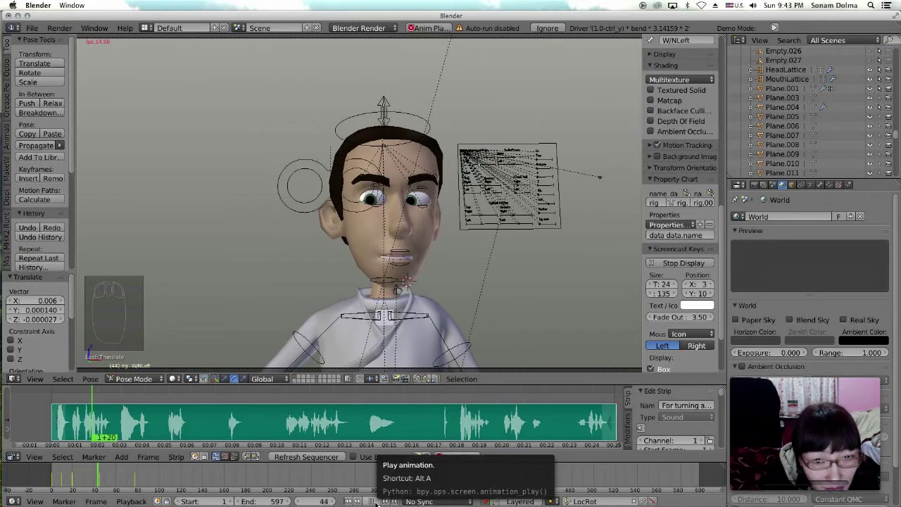
click(375, 501)
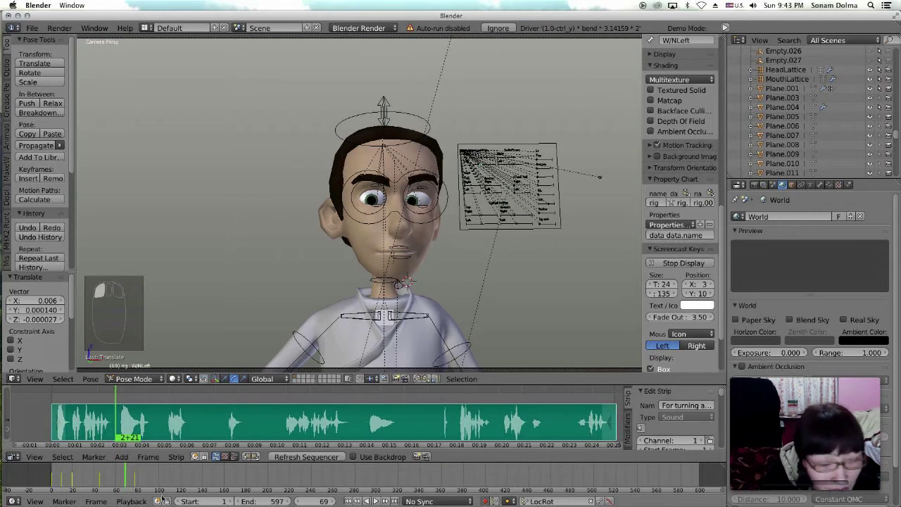
Step: Go to frame 93 on the voice track and raise the Jaw control about 0.010 on Z
click(126, 424)
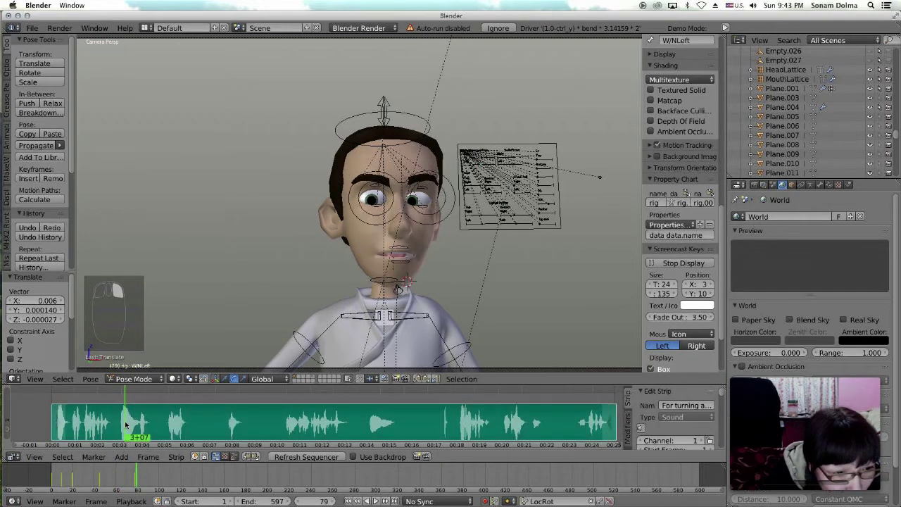
click(138, 425)
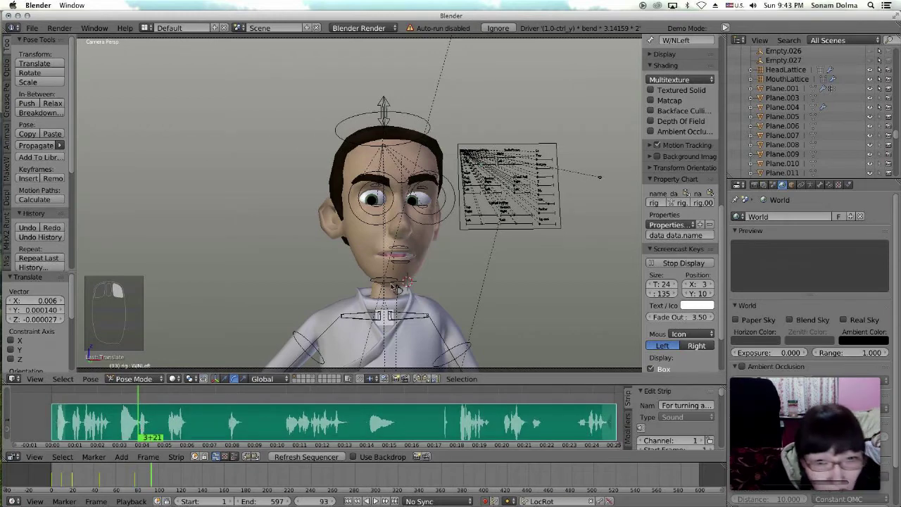
click(399, 288)
key(g)
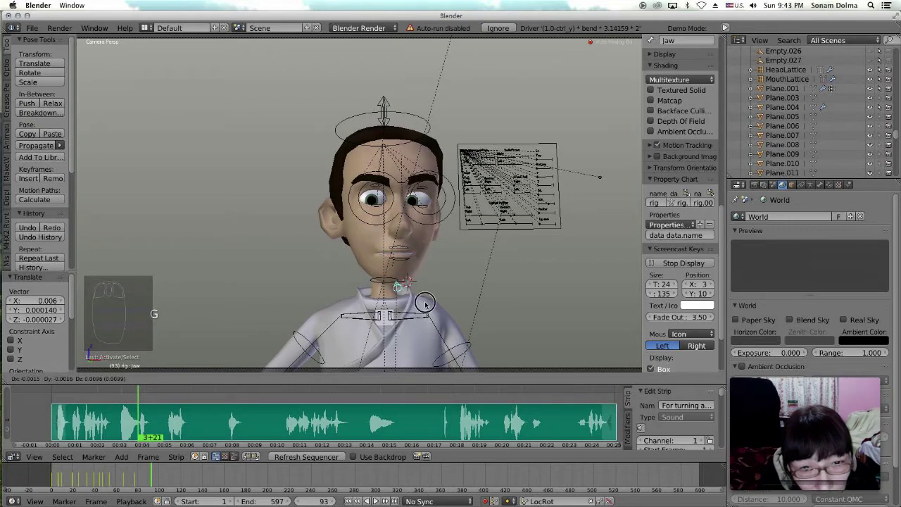
click(397, 249)
Step: At frame 93, move the upper lip control about -0.005 on Z and BotMouth about 0.003 on Z
click(399, 251)
key(g)
click(413, 256)
click(408, 260)
key(g)
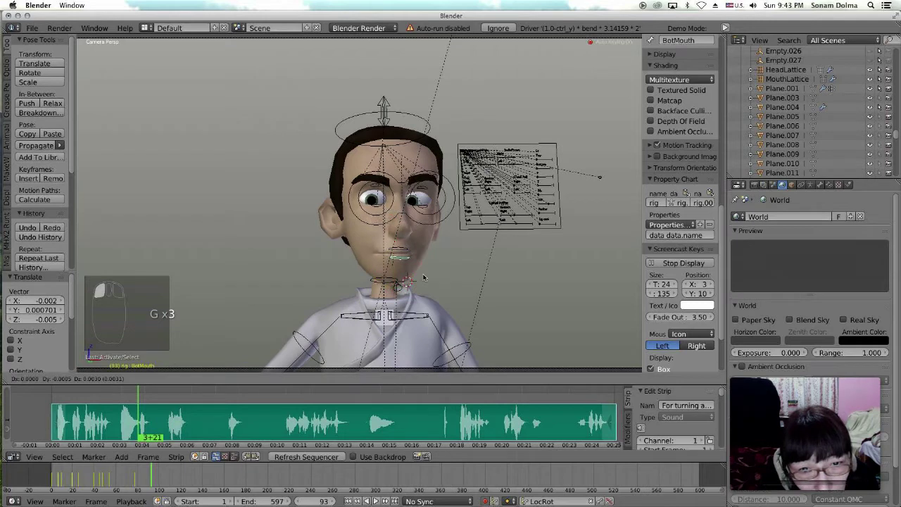
click(423, 276)
Step: At frame 93, move TopLid.L about -0.001 on Z and EyeTrack about 0.017 on X and -0.023 on Z
click(424, 193)
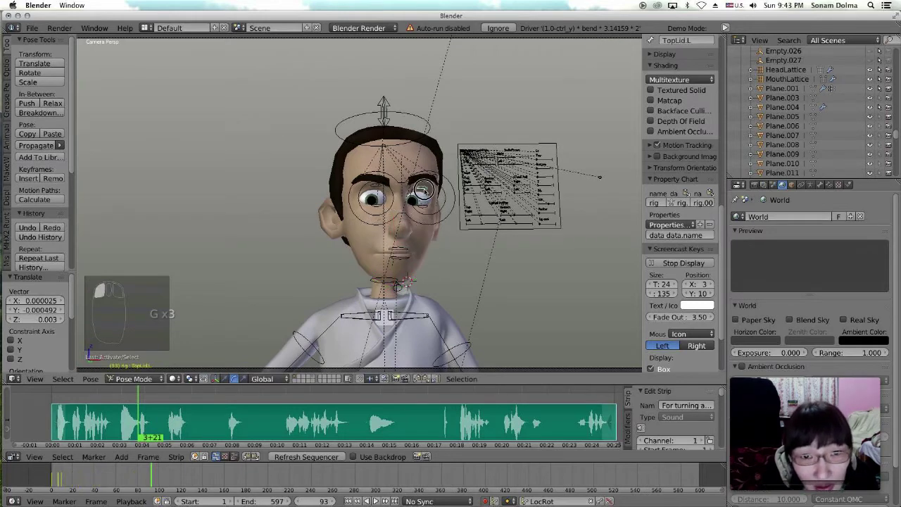
key(g)
click(407, 189)
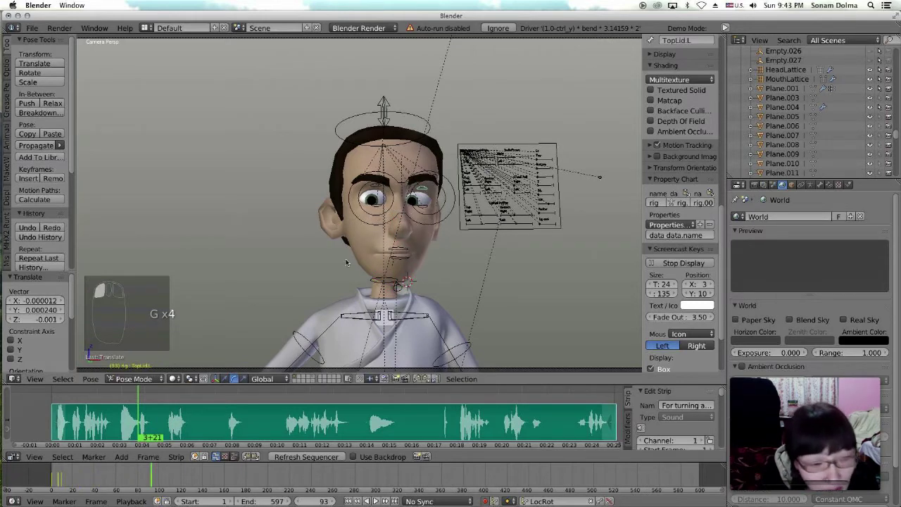
click(406, 187)
key(g)
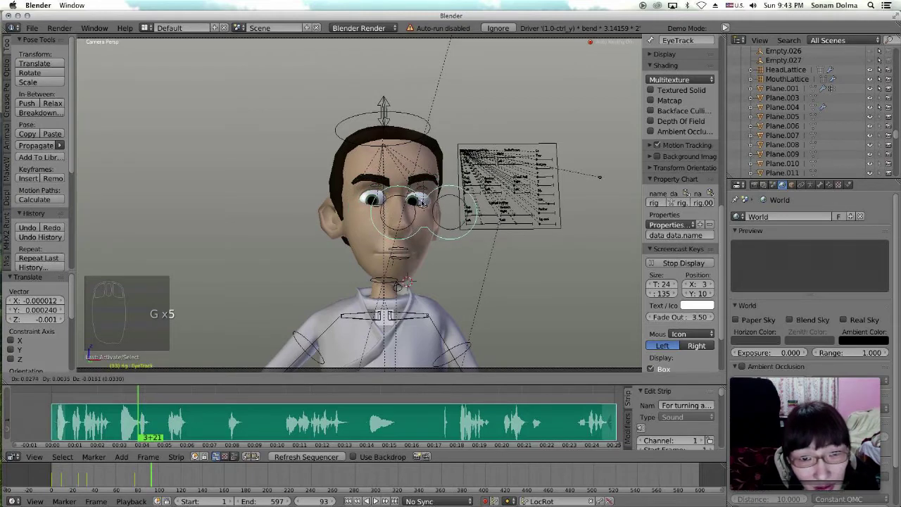
click(386, 189)
Step: At frame 93, lower the right upper eyelid, moving TopLid.R about -0.009 on Z
click(381, 185)
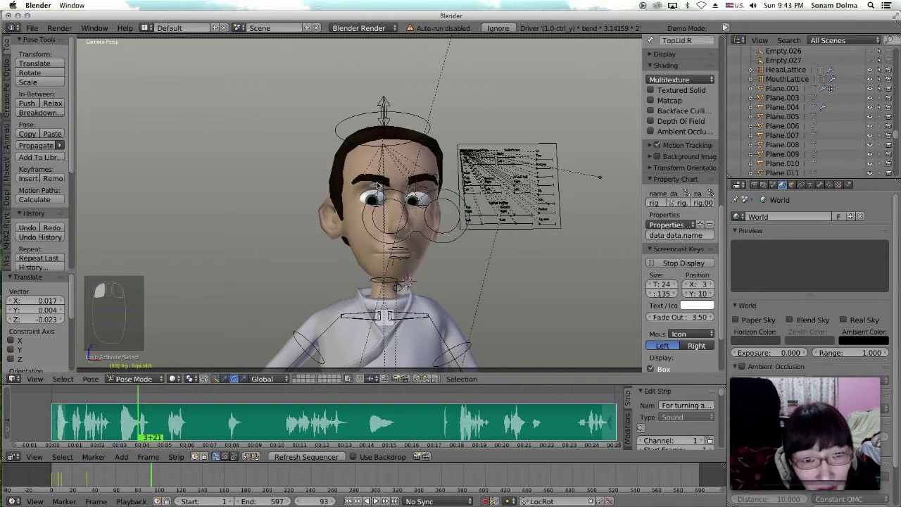
key(g)
click(369, 180)
Step: At frame 93, lower both outer brows with Brow2.R and Brow2.L, moving Brow2.L about -0.009 on Z
click(369, 180)
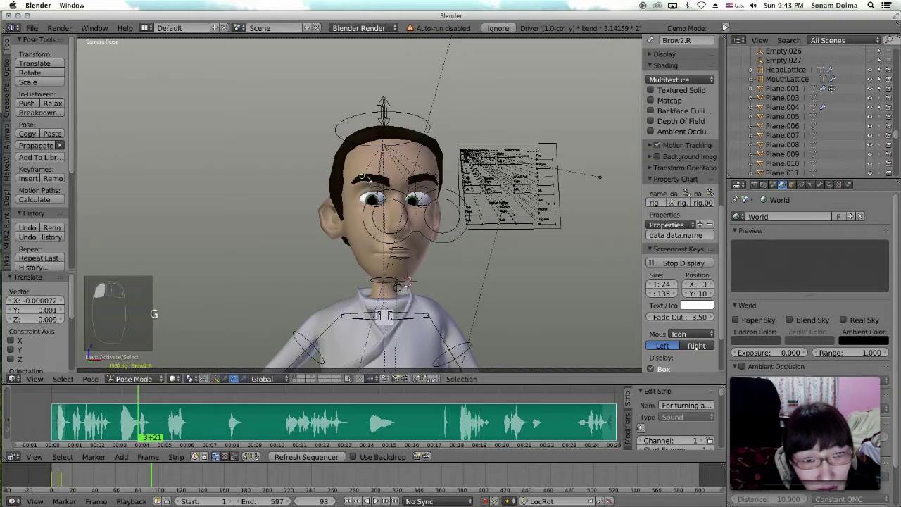
key(g)
click(366, 183)
click(438, 179)
key(g)
click(435, 181)
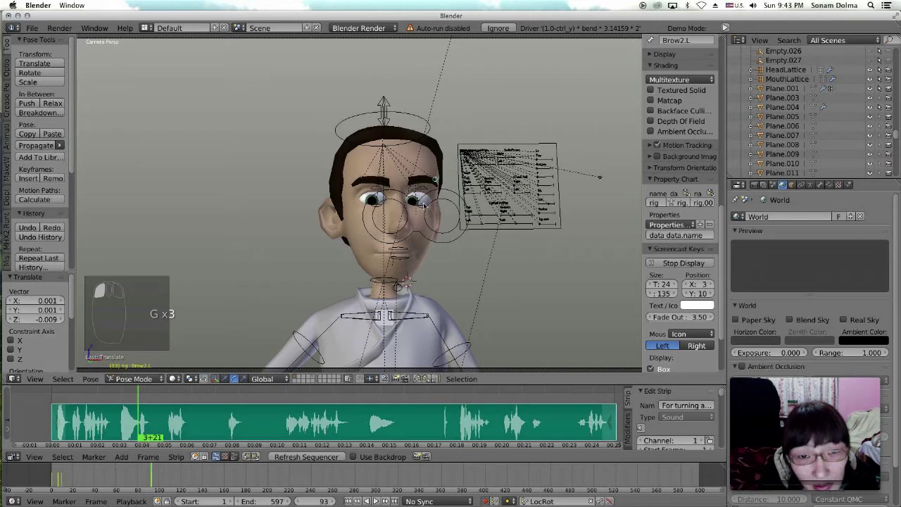
click(435, 229)
click(435, 229)
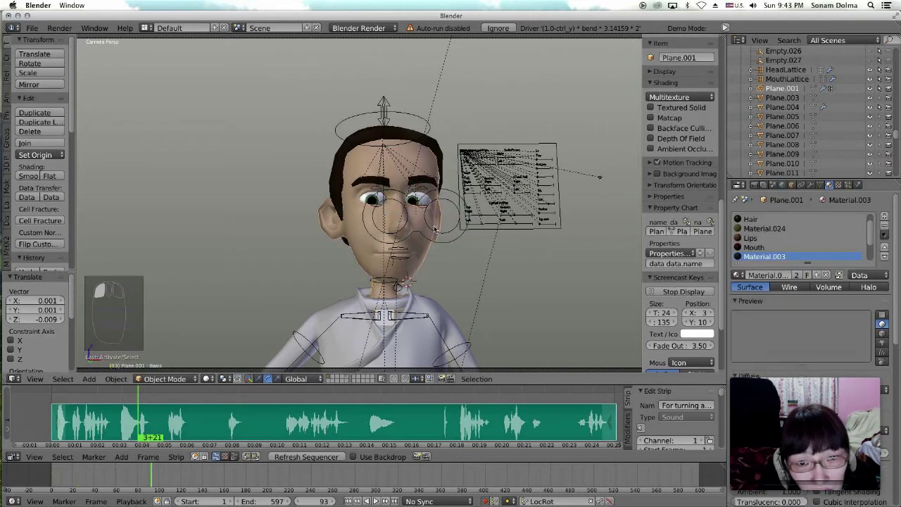
right_click(437, 229)
click(445, 234)
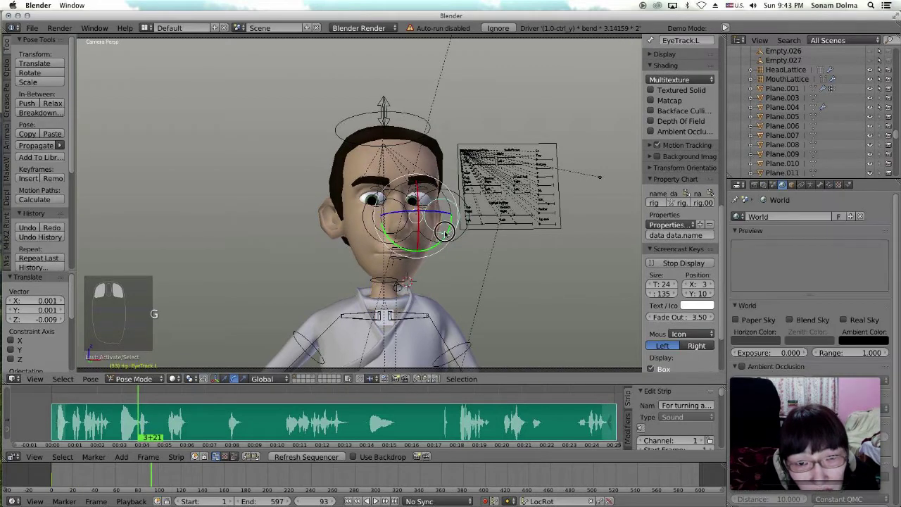
key(g)
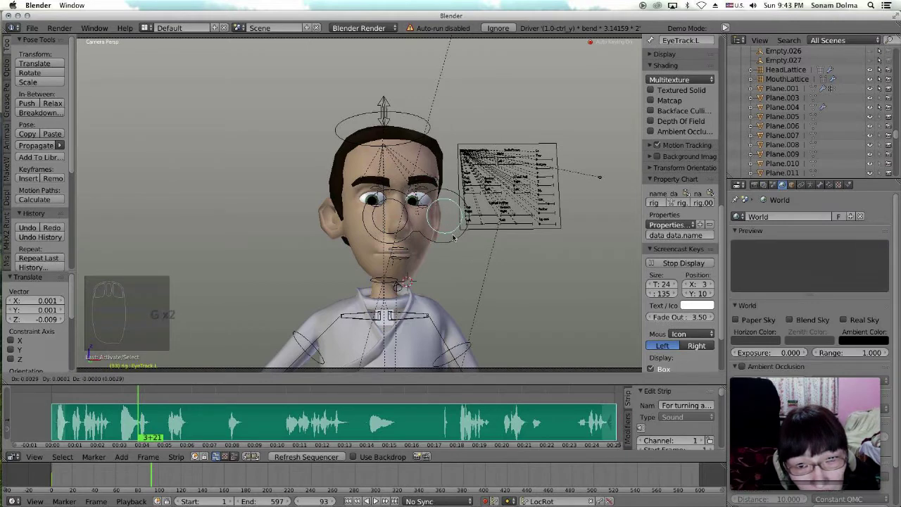
right_click(453, 238)
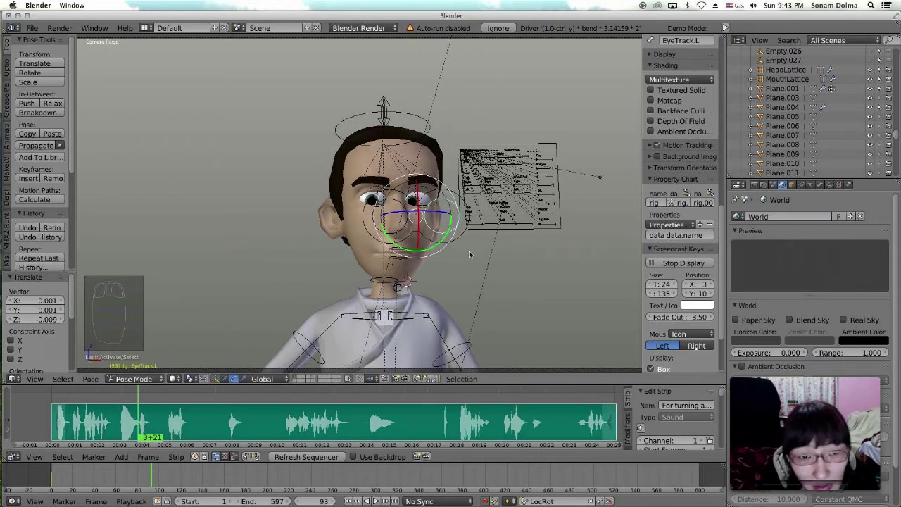
Step: At frame 93, rotate the head control about -4.61° around the global Z axis
click(401, 290)
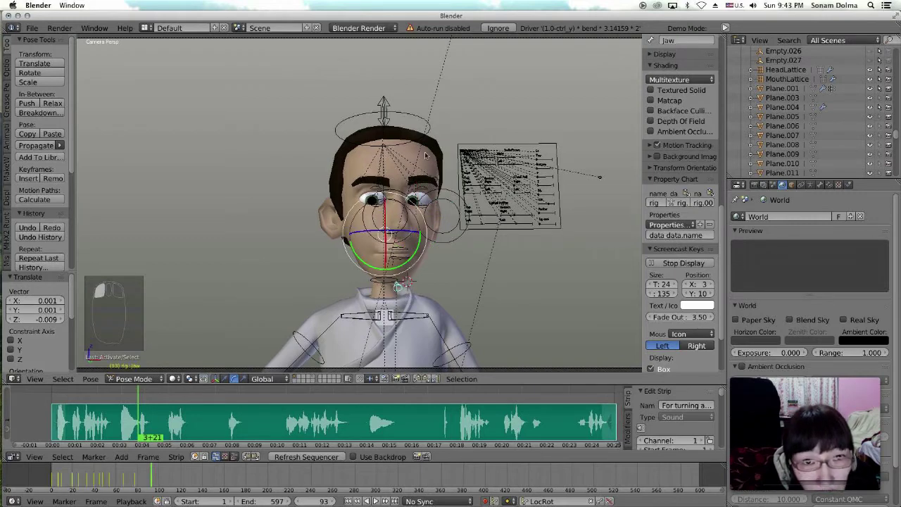
click(400, 303)
key(r)
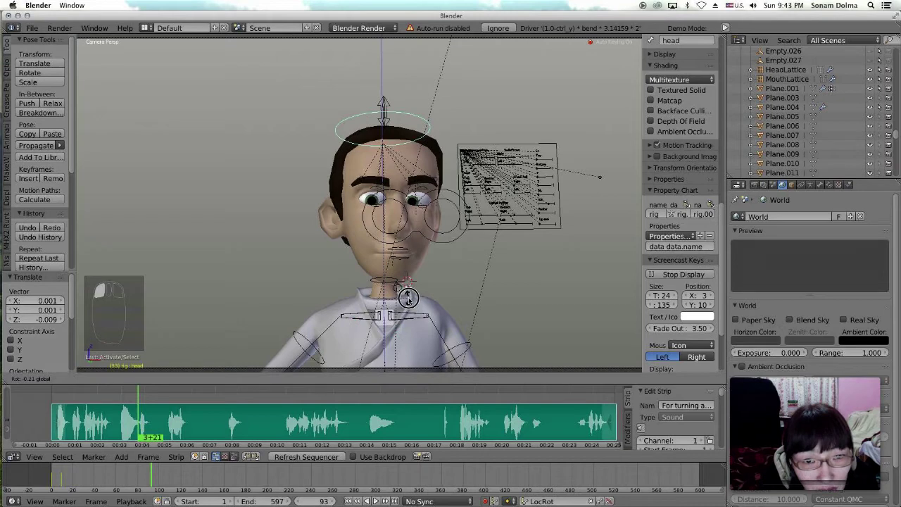
key(z)
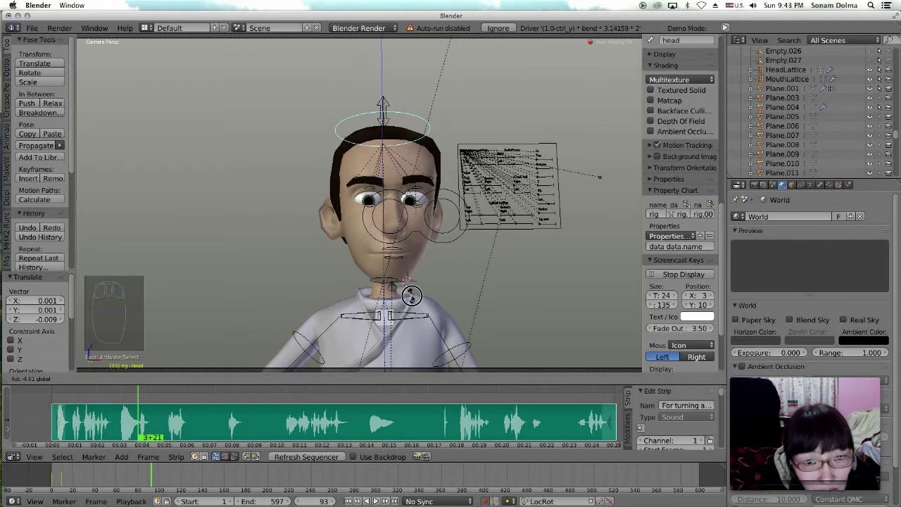
click(412, 295)
Step: At frame 93, shift the gaze by moving EyeTrack about -0.023 on X and 0.009 on Z
click(455, 243)
key(g)
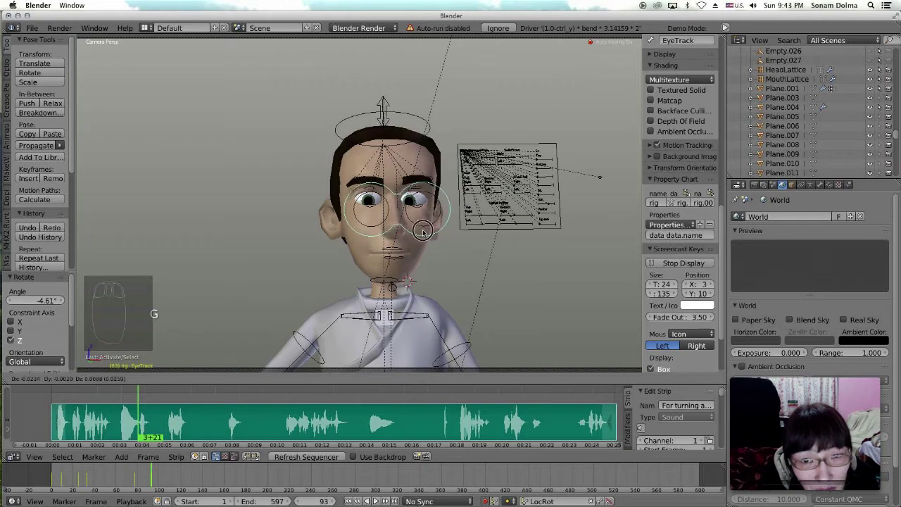
click(421, 238)
Step: Go to frame 97 and open the mouth by moving the Jaw about -0.008 on Z and 0.003 on X
right_click(142, 424)
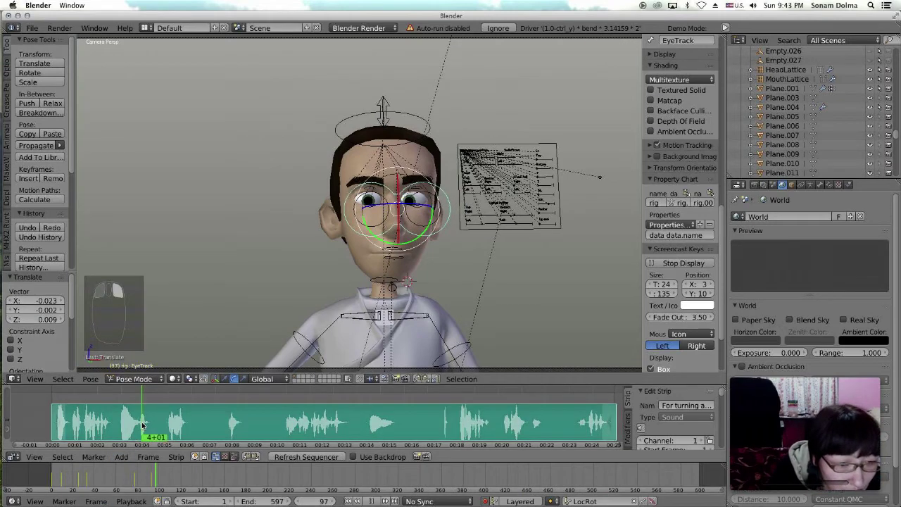
click(393, 287)
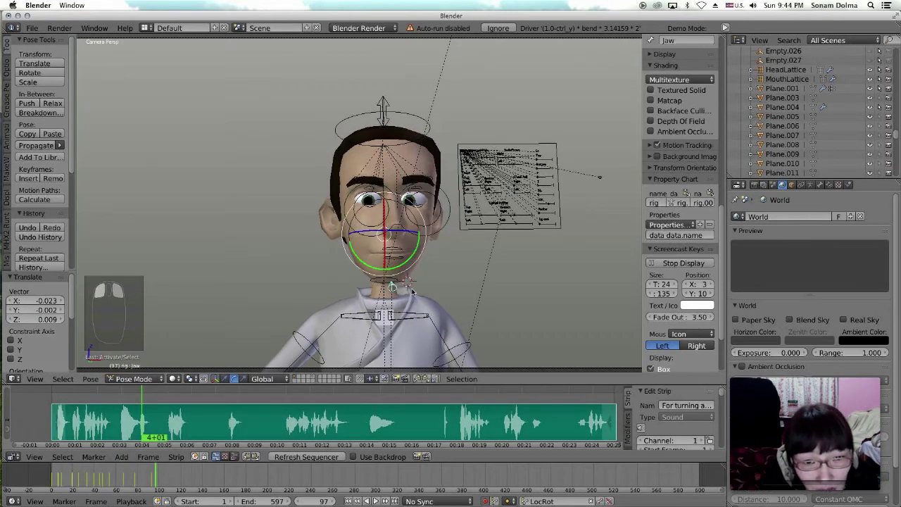
key(g)
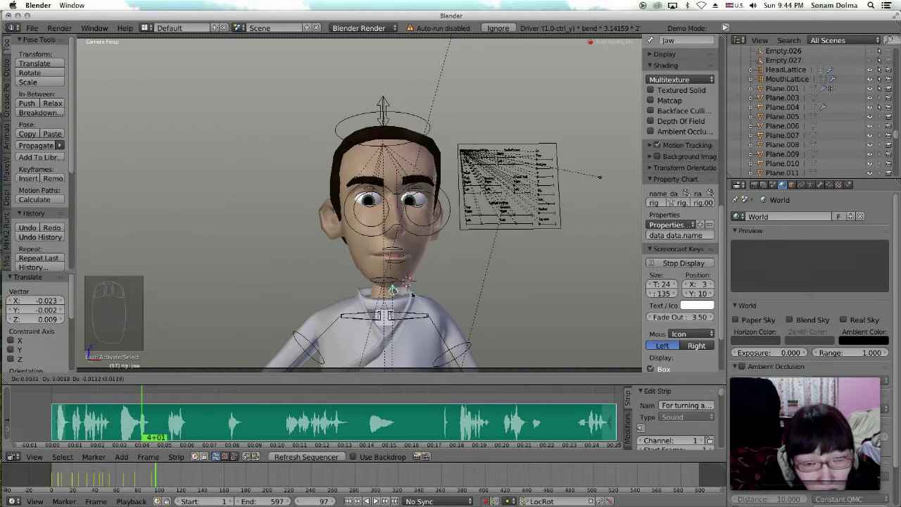
click(412, 292)
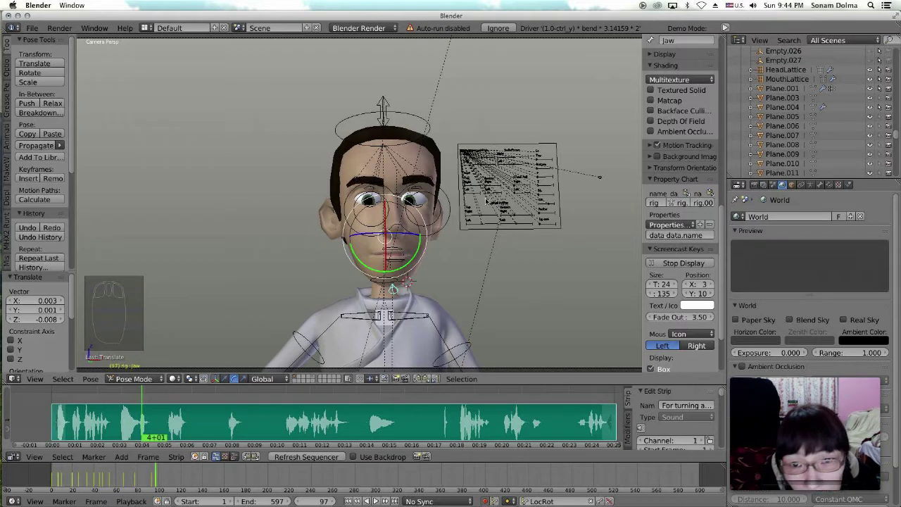
Step: At frame 97, narrow the mouth by moving W/NRight about -0.017 on X and W/NLeft about -0.012 on X
key(g)
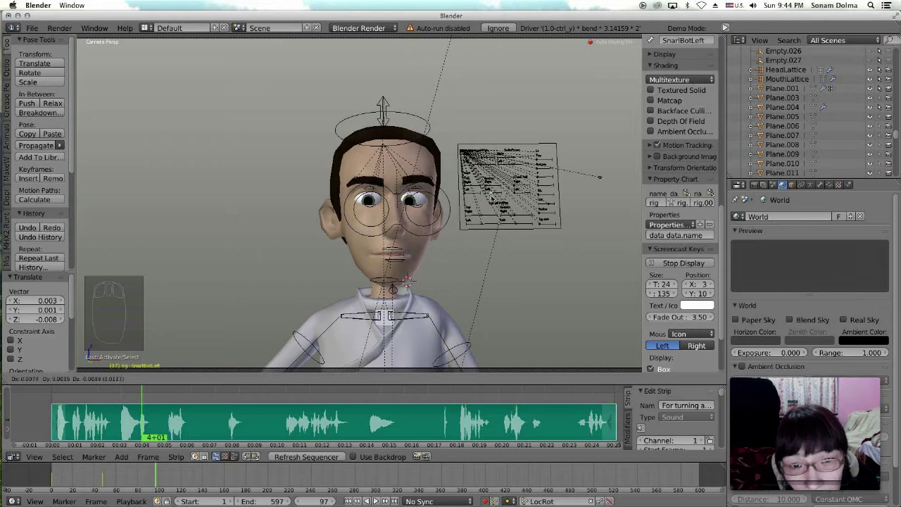
click(491, 199)
click(377, 250)
key(g)
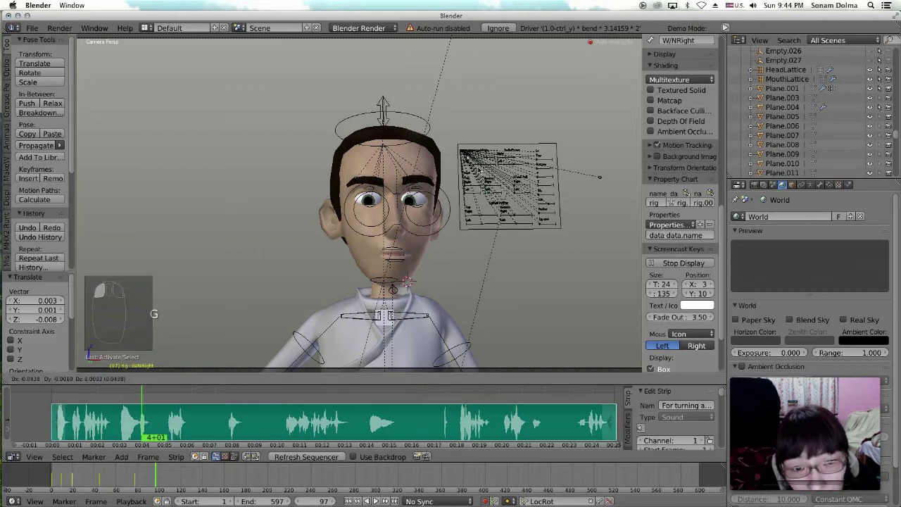
click(486, 168)
click(482, 165)
key(g)
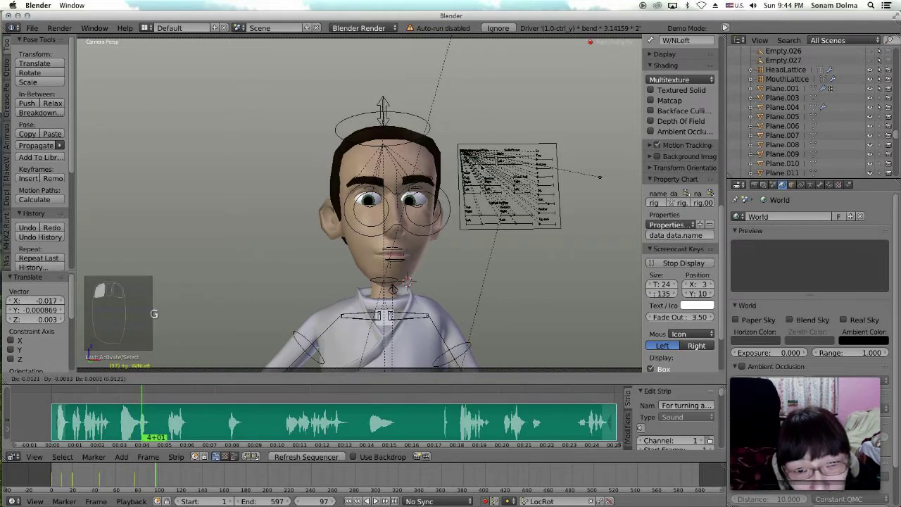
click(482, 165)
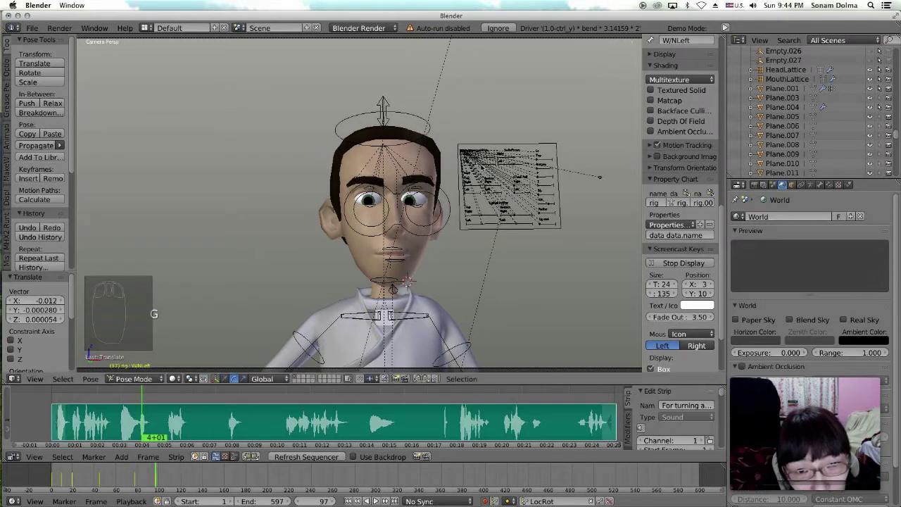
Step: At frame 106, move W/NRight about 0.011 on X and W/NLeft about 0.014, and nudge W/NRight another 0.002
click(151, 425)
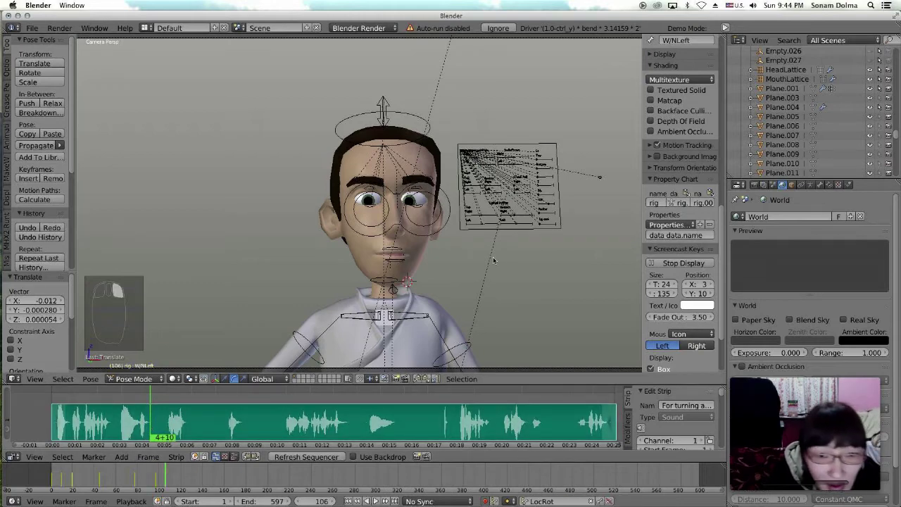
click(481, 162)
key(g)
click(482, 169)
click(483, 168)
key(g)
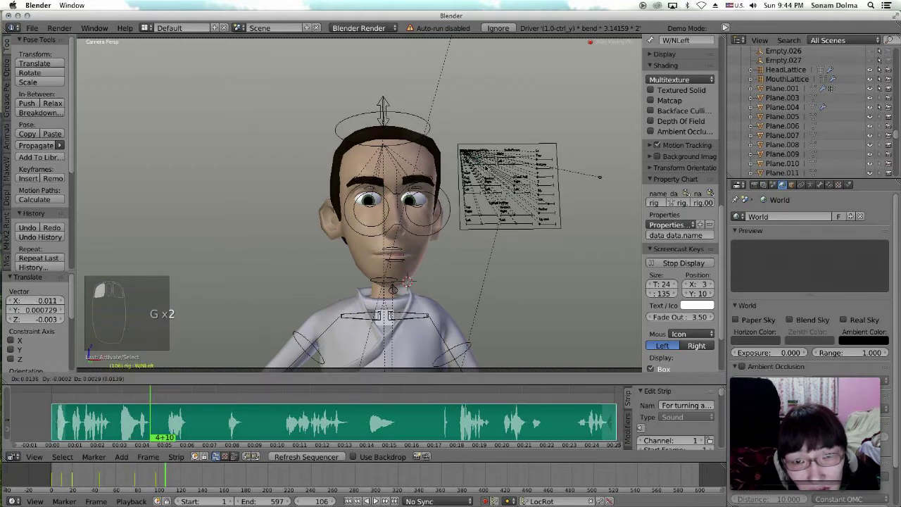
click(486, 167)
click(480, 162)
key(g)
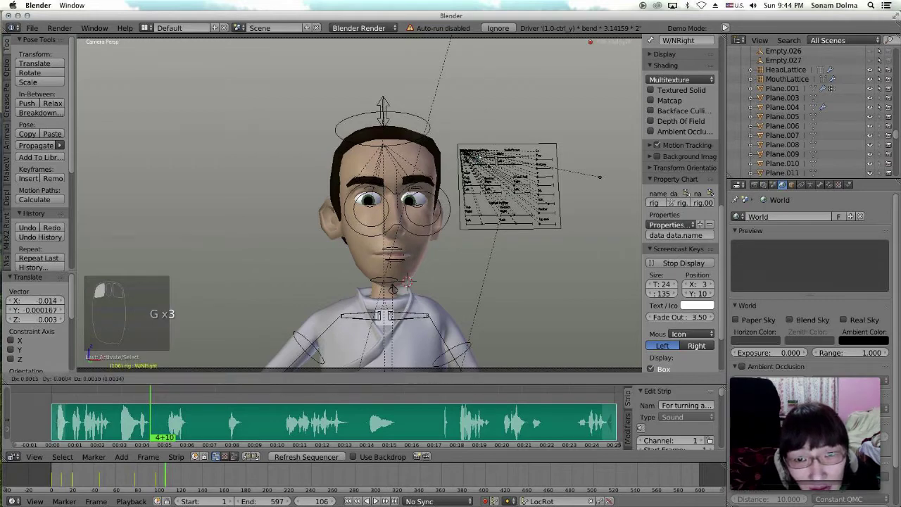
click(485, 166)
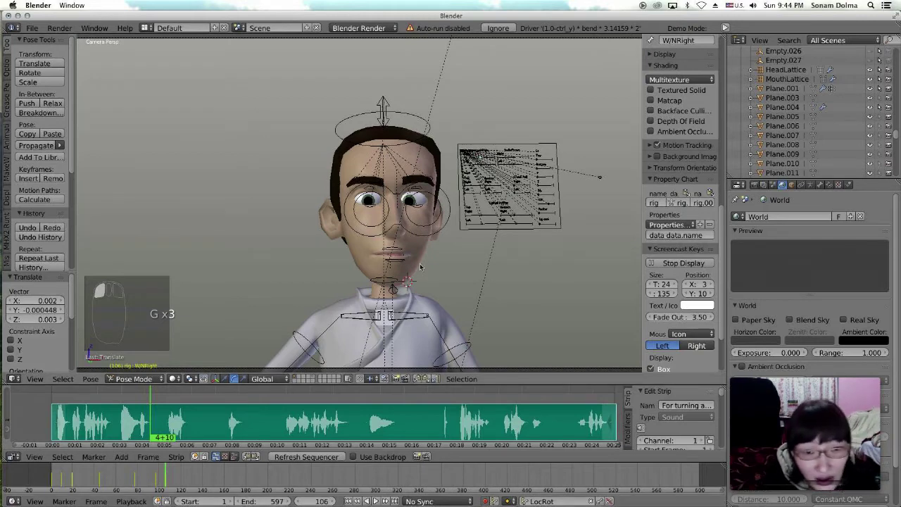
Step: At frame 106, close the mouth by moving the Jaw about 0.005 on Z and TopMouth about -0.003 on Z
click(397, 297)
key(g)
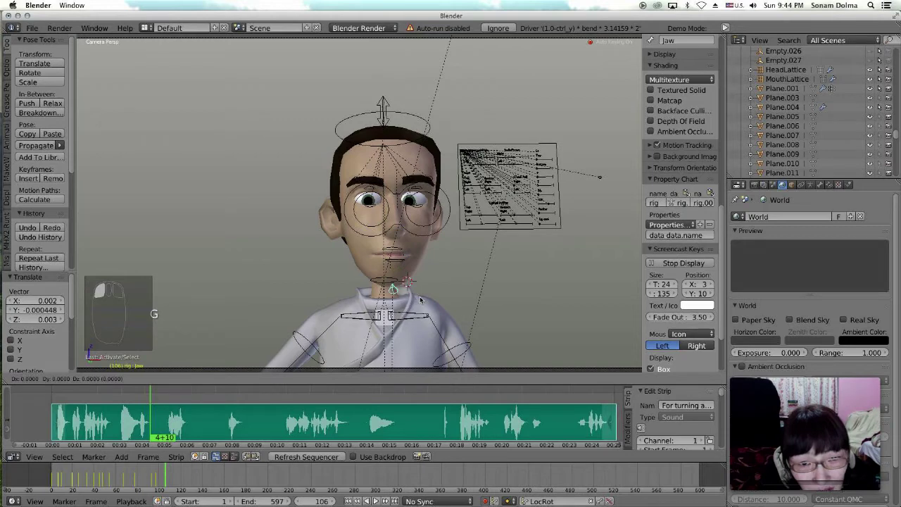
click(419, 298)
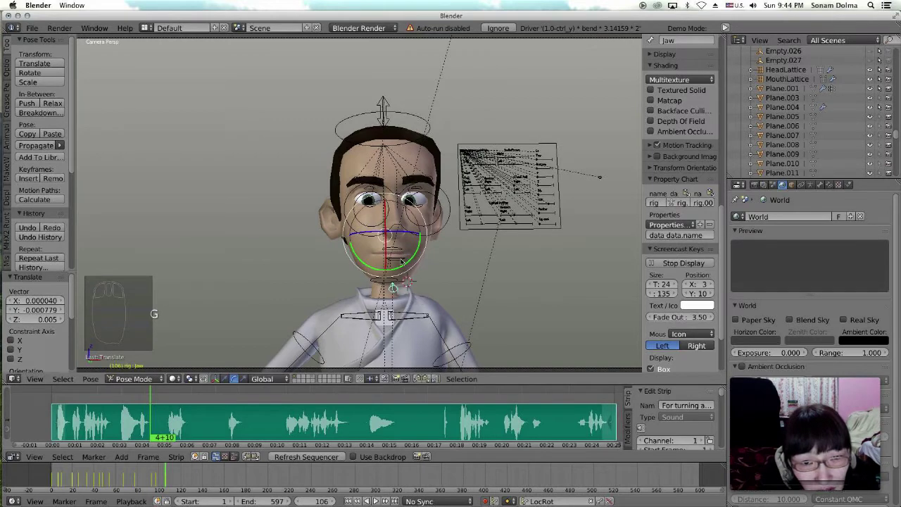
click(411, 264)
key(g)
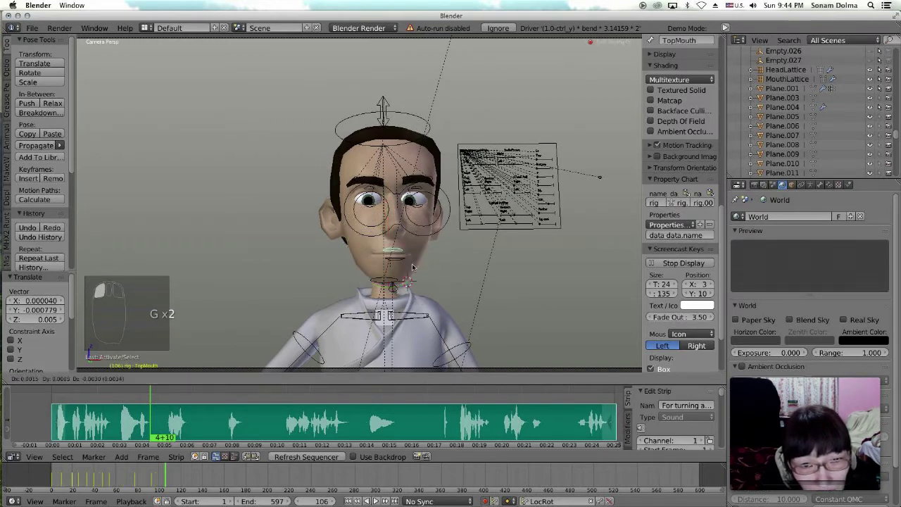
click(414, 270)
Step: At frame 106, adjust the gaze by moving EyeTrack about -0.001 on X and 0.002 on Z
click(447, 224)
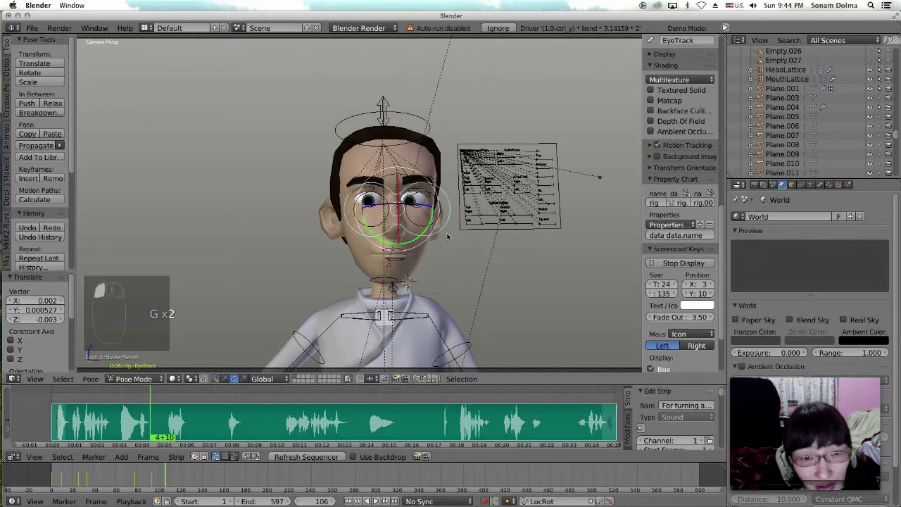
key(g)
click(446, 232)
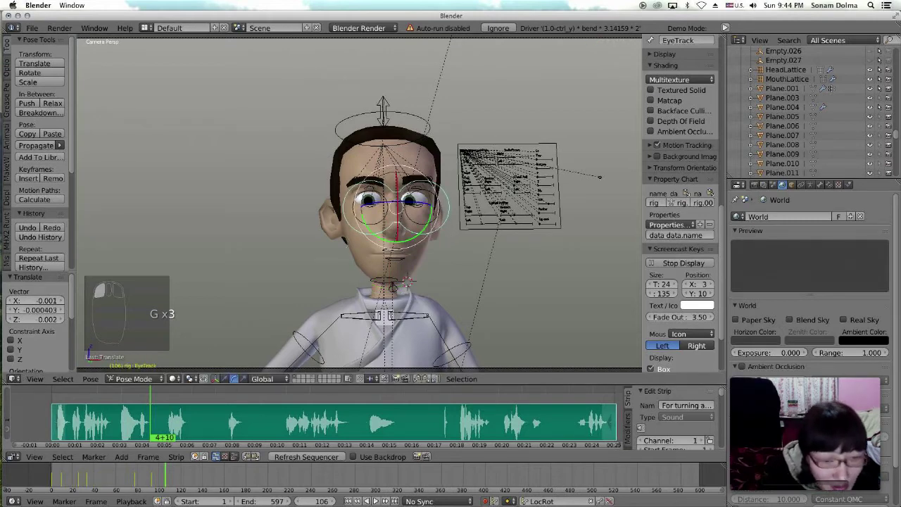
Step: Play the animation from the first frame to about frame 79 to review the lip sync and gaze
click(348, 502)
click(375, 502)
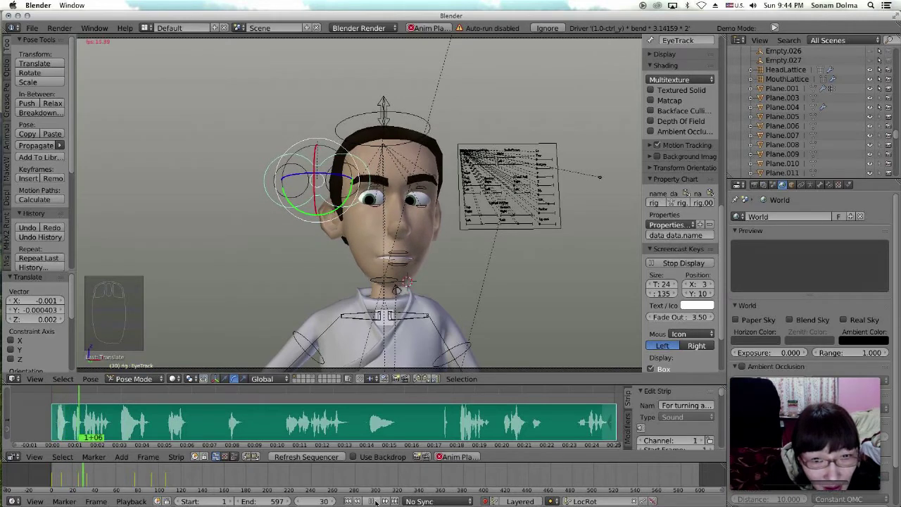
click(375, 501)
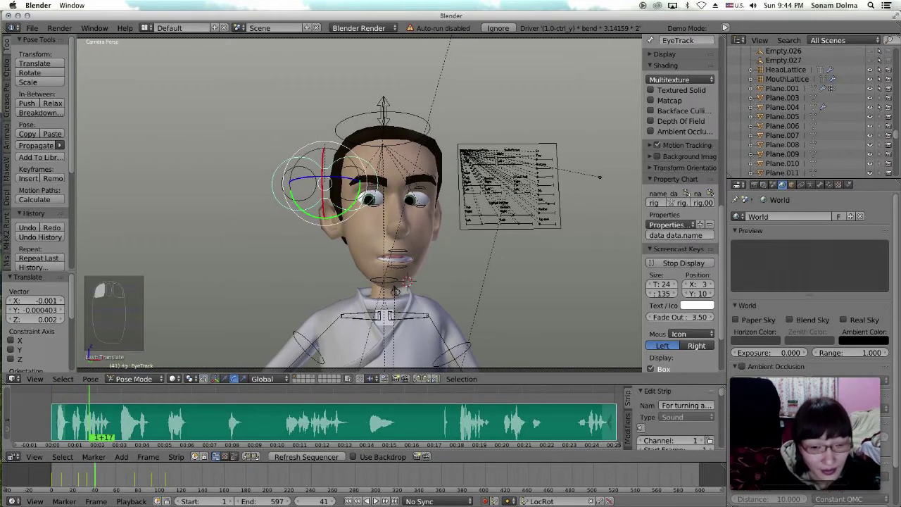
click(375, 502)
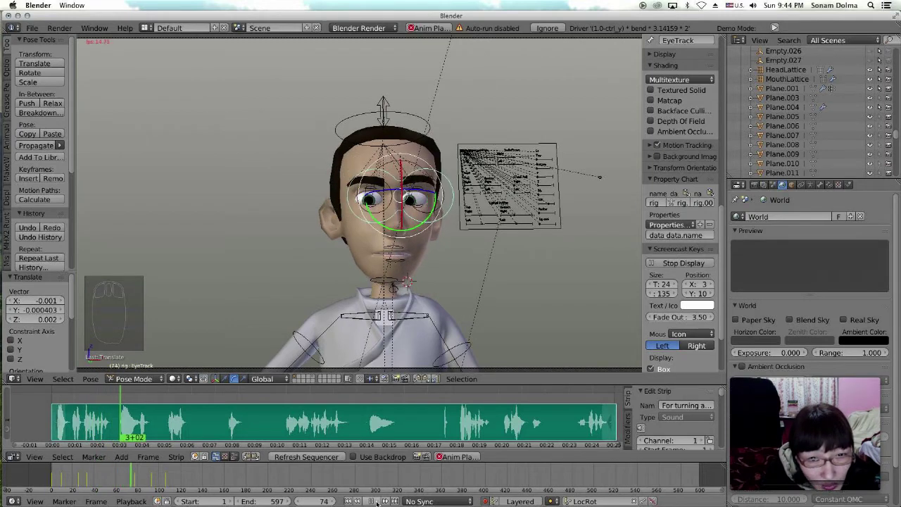
click(373, 501)
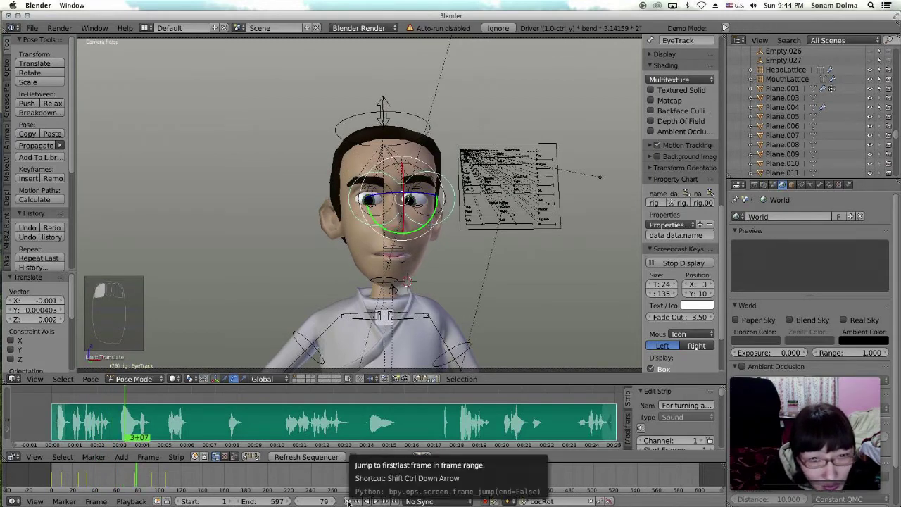
Step: At frame 79, move the BotMouth control about -0.005 on X
right_click(396, 259)
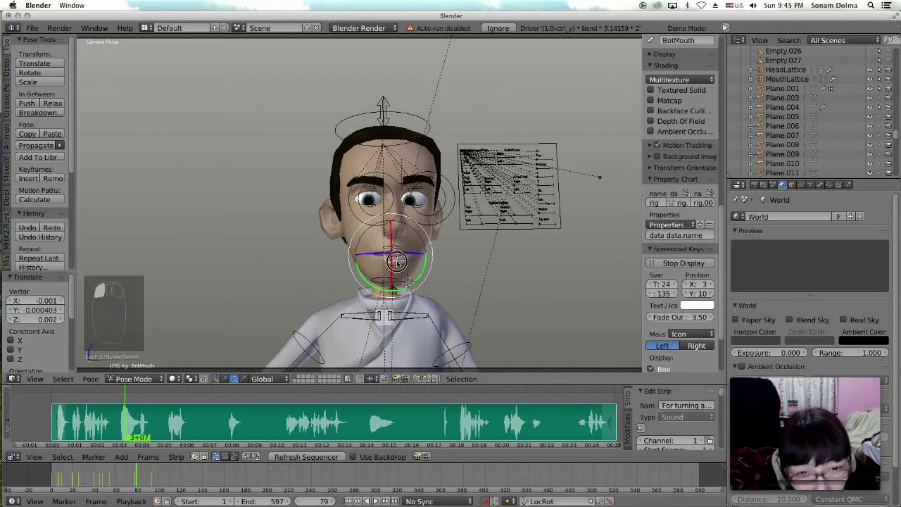
key(g)
click(397, 264)
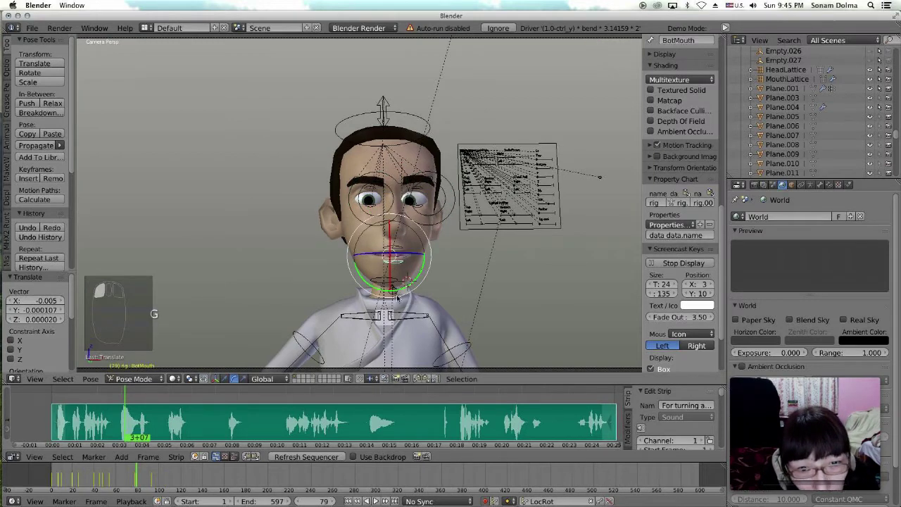
Step: At frame 79, shift the gaze by moving EyeTrack about -0.002 on X
right_click(451, 223)
key(g)
right_click(451, 222)
right_click(451, 222)
key(g)
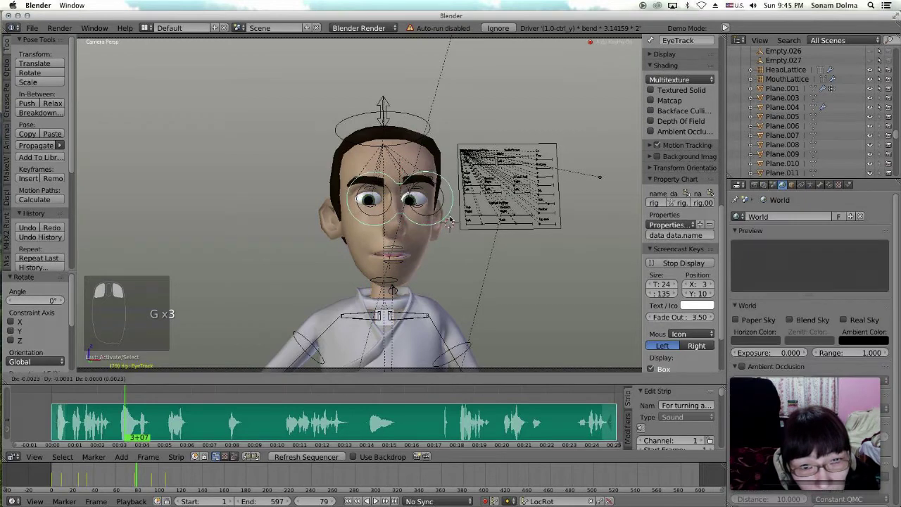
click(451, 223)
Step: At frame 19, close the left eye by lowering TopLid.L about -0.024 and another -0.004 on Z, and raising BotLid.L slightly
click(79, 483)
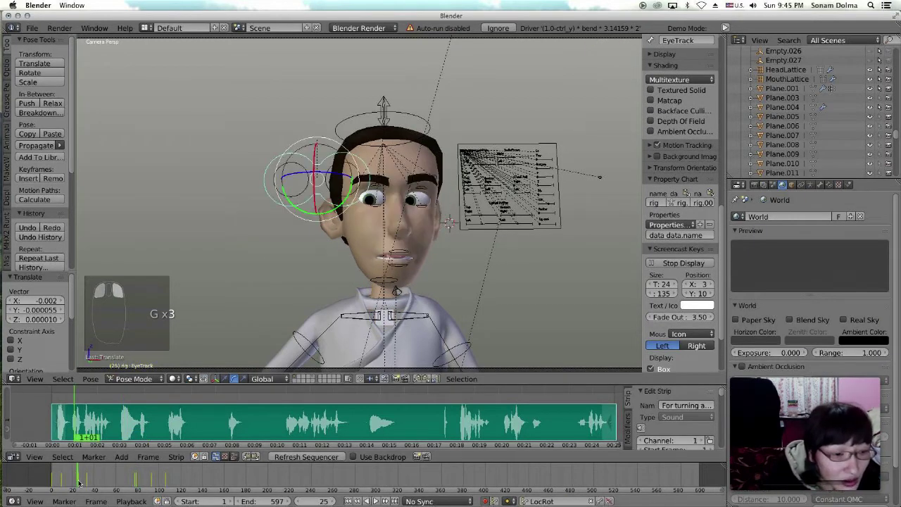
click(423, 191)
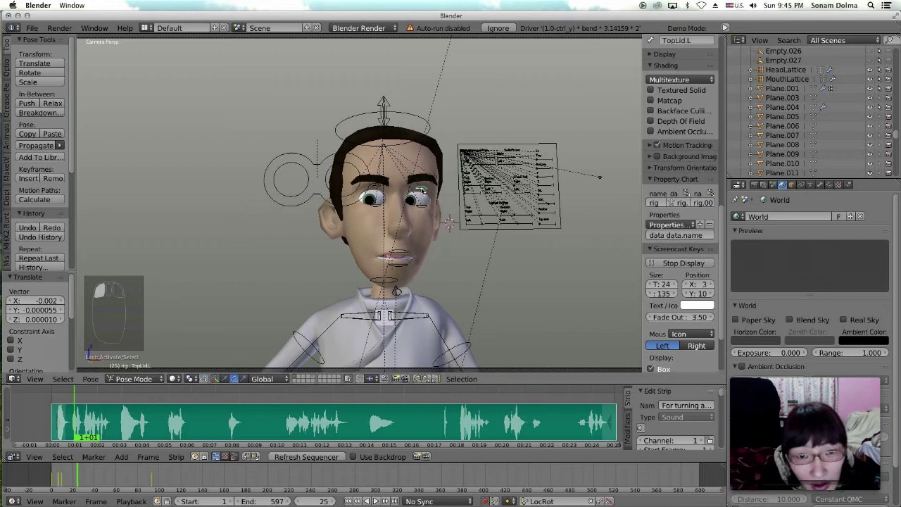
click(422, 206)
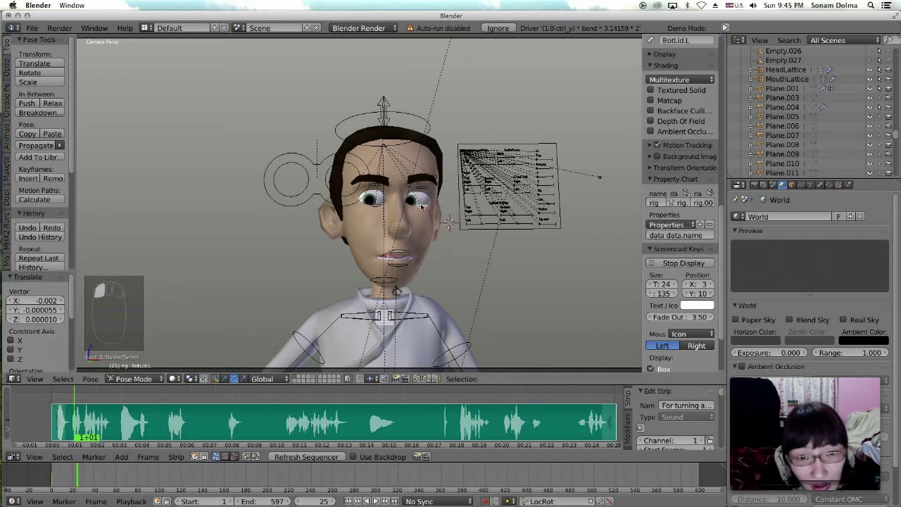
click(71, 480)
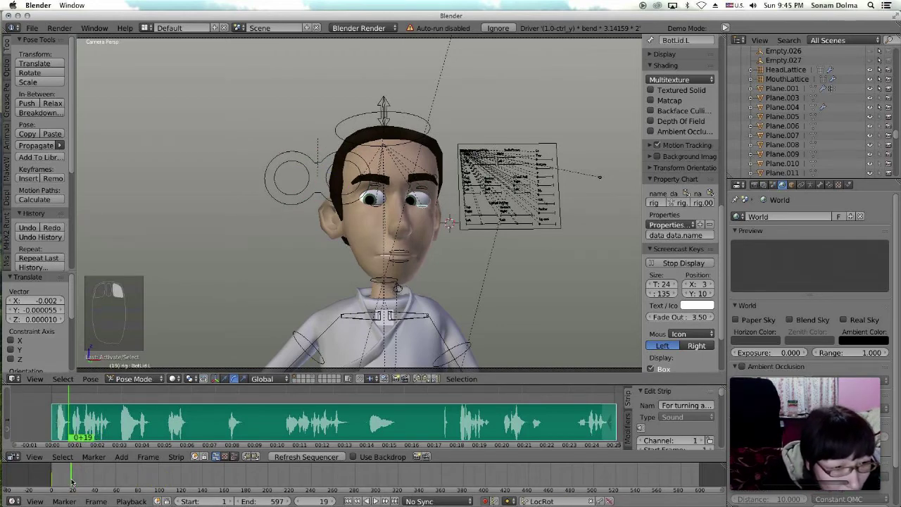
click(421, 192)
key(g)
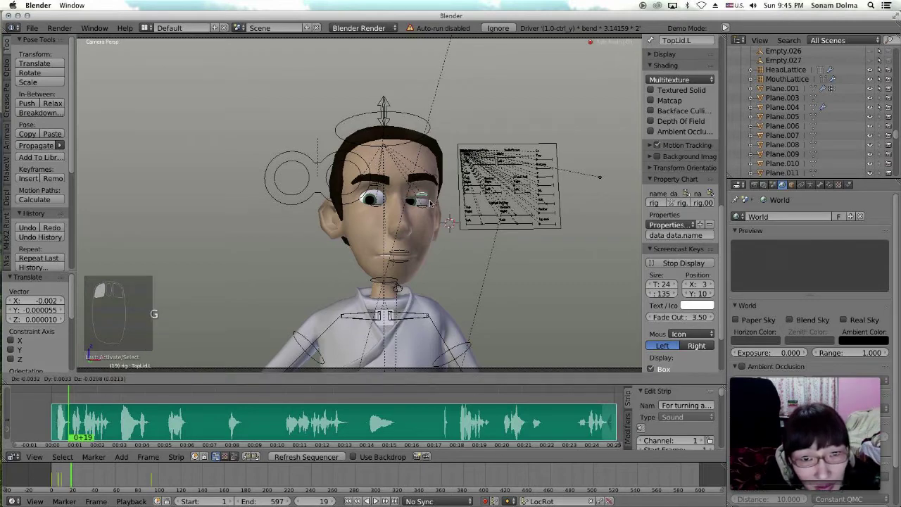
click(426, 206)
click(427, 206)
key(g)
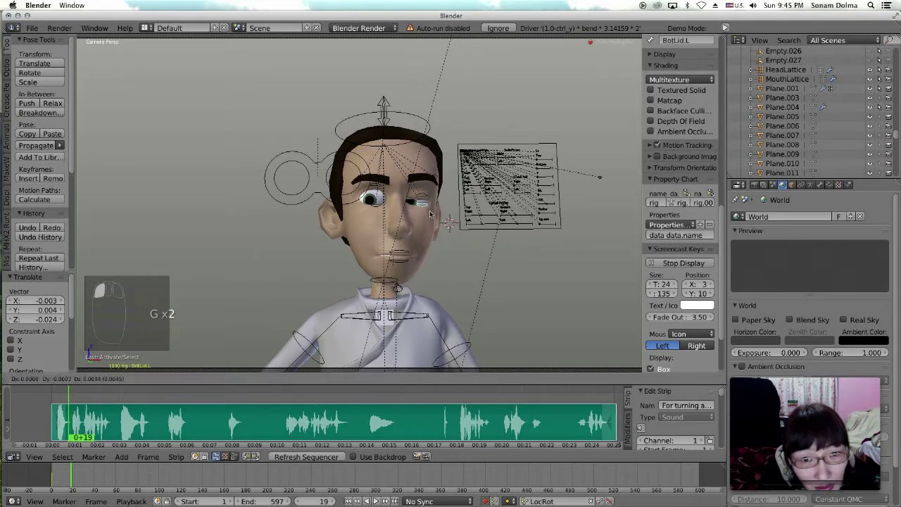
click(432, 207)
click(430, 197)
key(g)
click(426, 195)
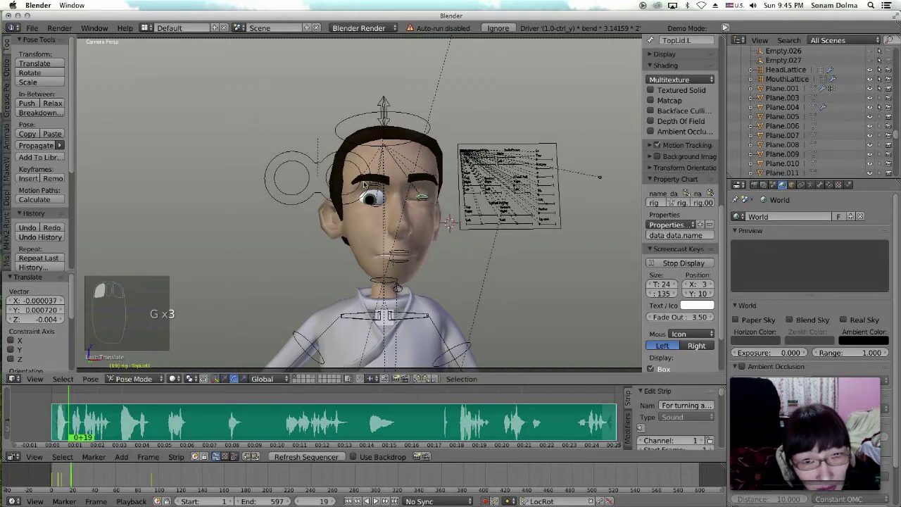
Step: At frame 19, close the right eye by moving BotLid.R about 0.022 and TopLid.R about -0.035 on Z
click(378, 202)
key(g)
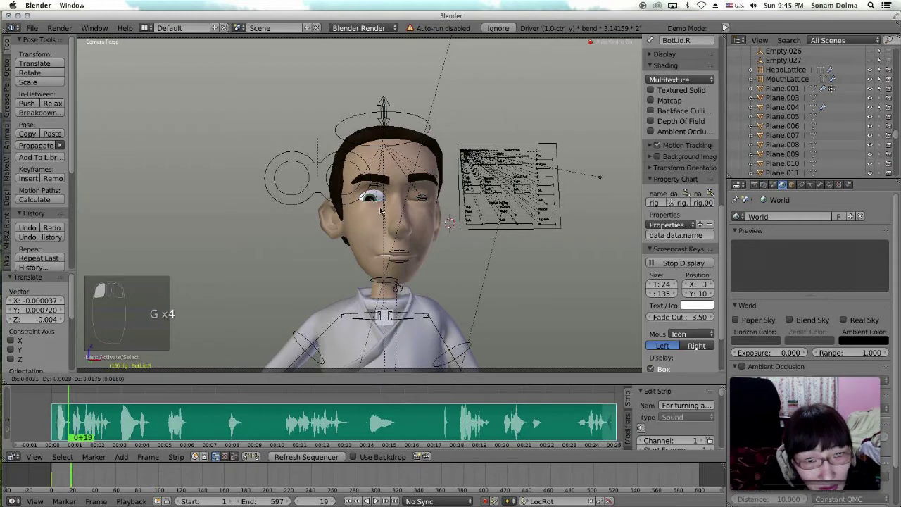
click(379, 206)
click(380, 197)
key(g)
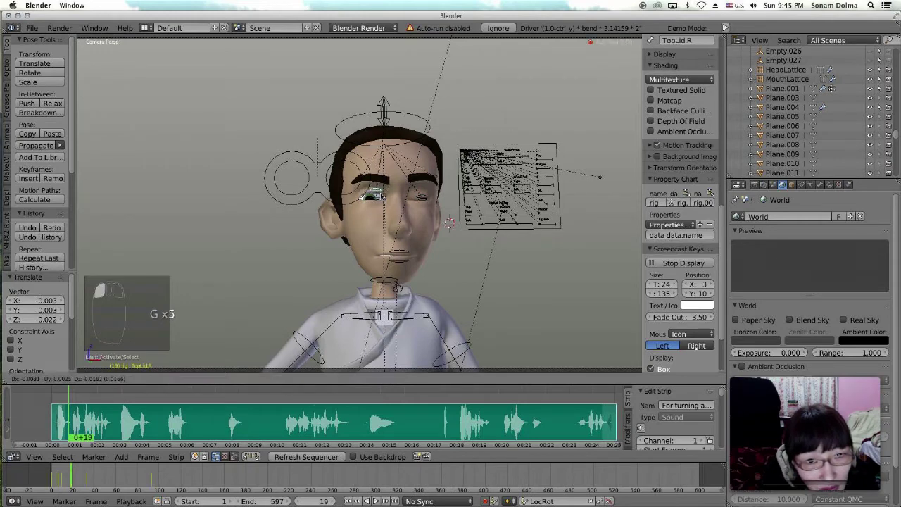
click(378, 196)
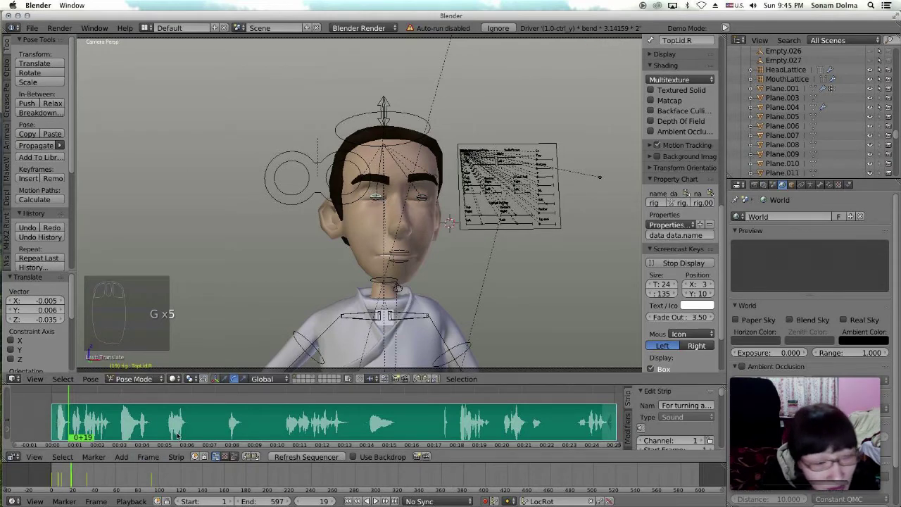
Step: At frame 21, try to reopen the right eye by hand, moving TopLid.R about 0.026 on Z, BotLid.R about -0.025, and TopLid.R another -0.009
click(73, 482)
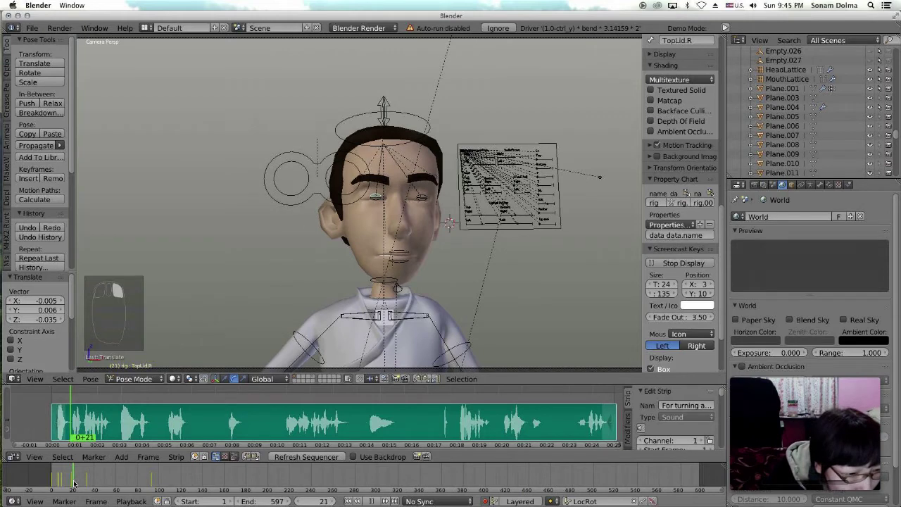
click(393, 200)
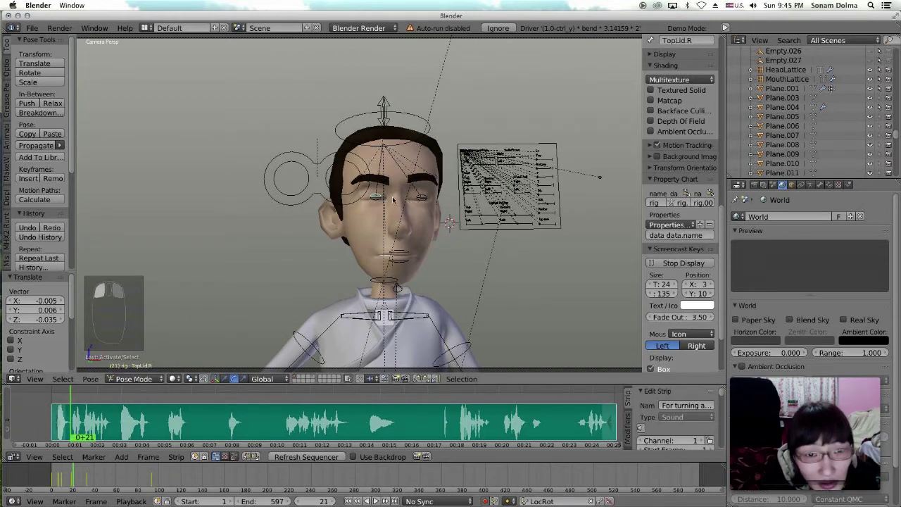
key(g)
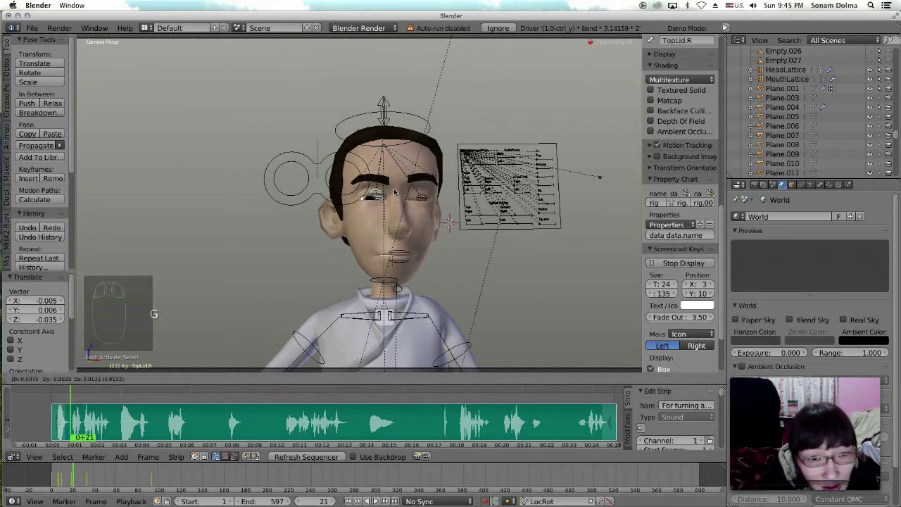
click(395, 190)
click(395, 208)
key(g)
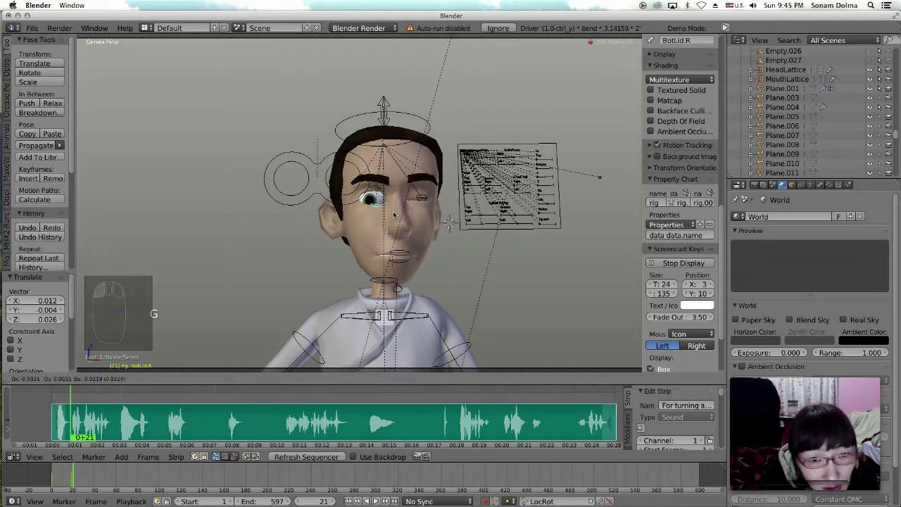
click(395, 208)
click(380, 190)
key(g)
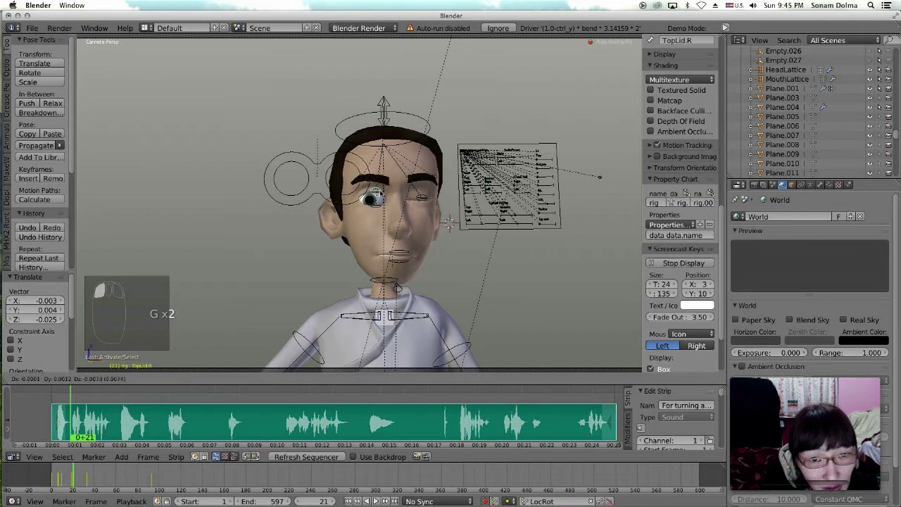
click(381, 193)
click(381, 209)
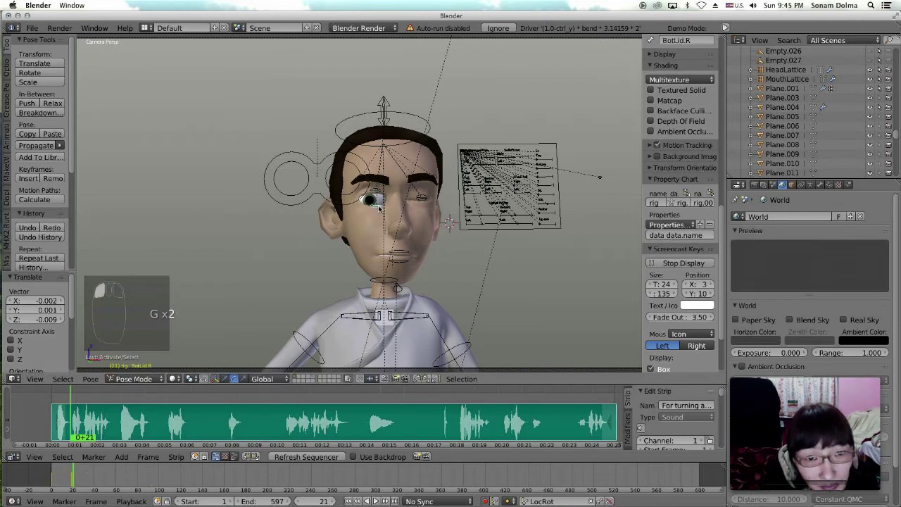
Step: Circle-select the upper and lower lid controls of both eyes and clear their rotation and location at frame 21
key(c)
click(376, 196)
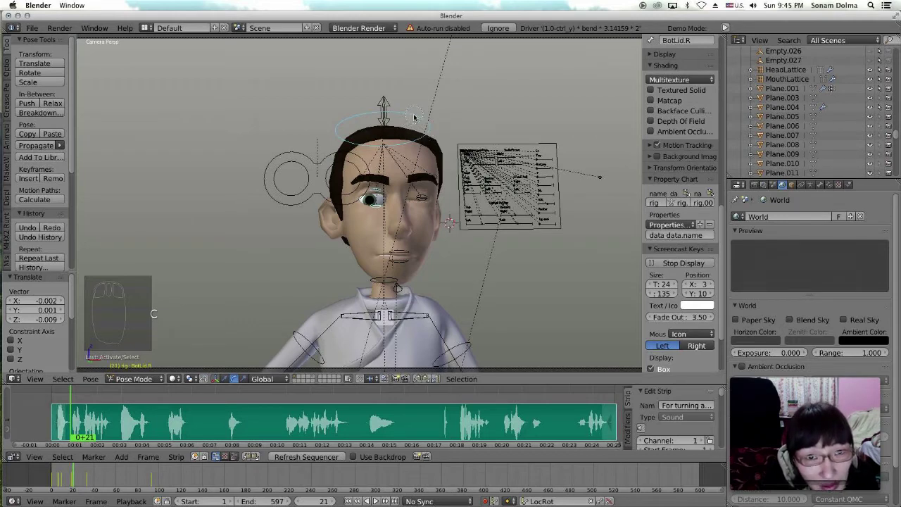
key(Escape)
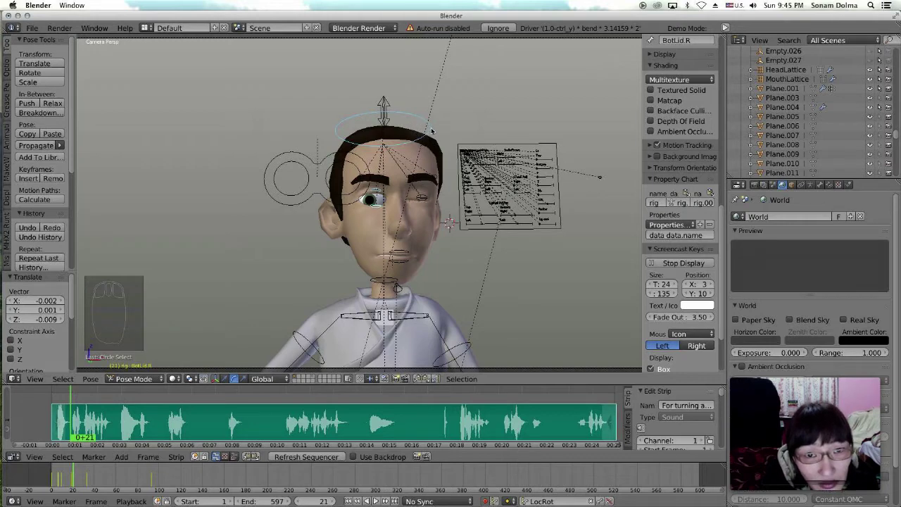
right_click(431, 131)
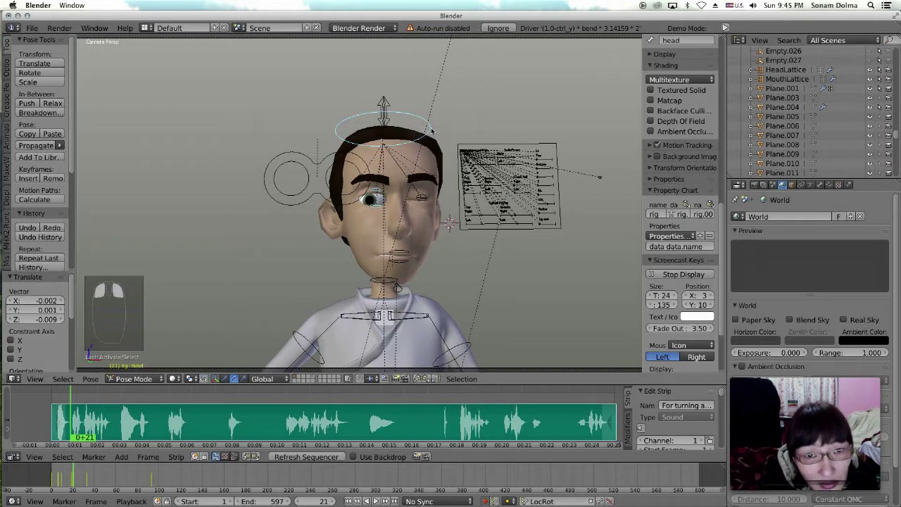
key(c)
click(425, 199)
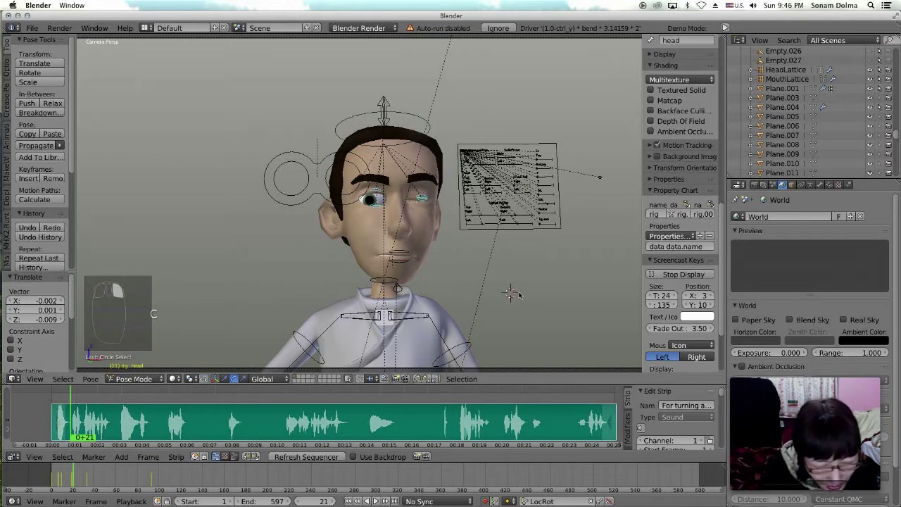
key(alt+r)
key(alt+g)
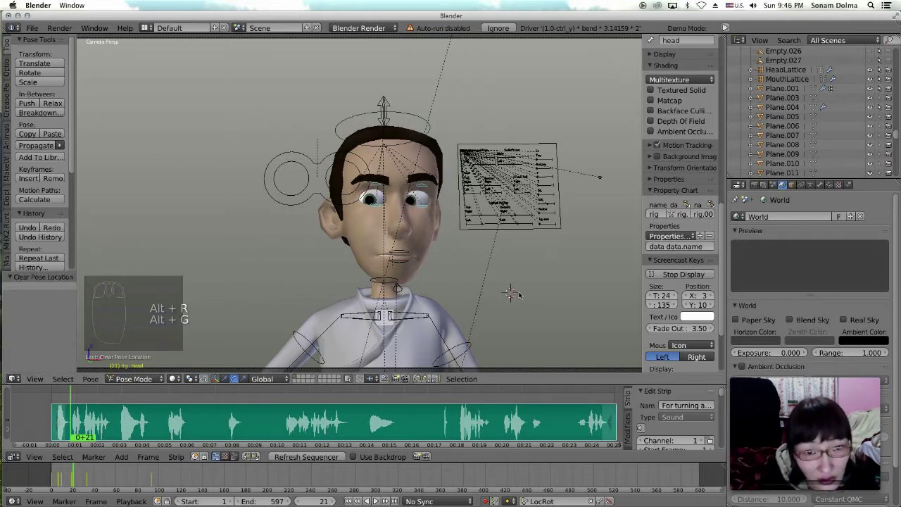
Step: At frame 17, clear the rotation and location of all four eyelid controls to key the eyes open before the blink
click(70, 482)
click(69, 482)
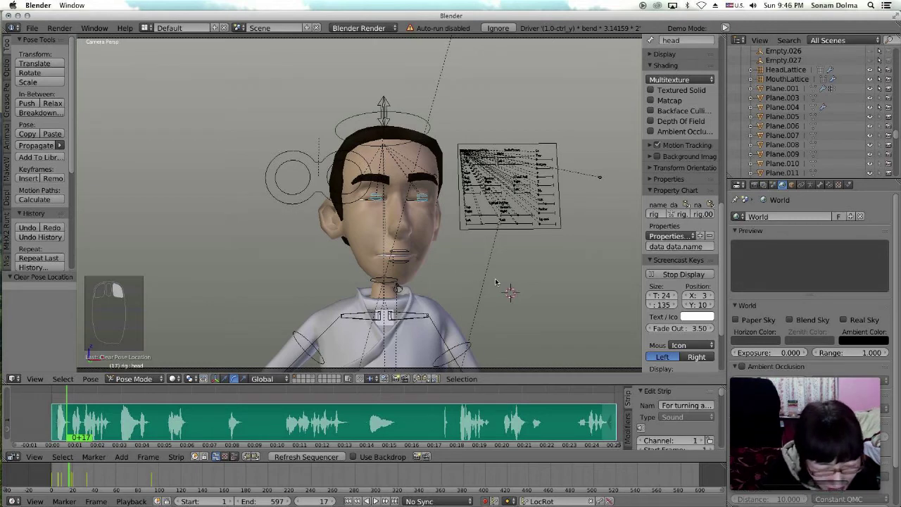
key(alt+r)
key(alt+g)
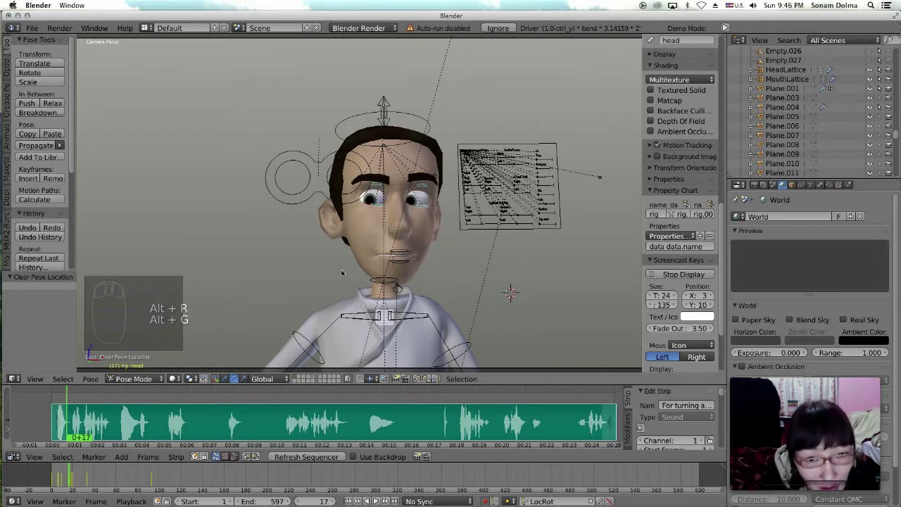
Step: Play the animation from frame 0 to about frame 113 to review the blink, and set the current frame to 110 on the waveform
click(53, 478)
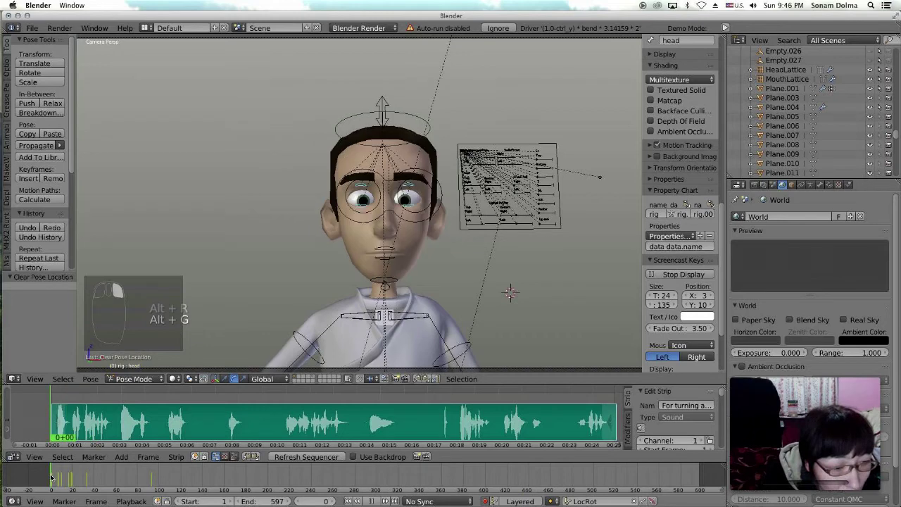
click(376, 500)
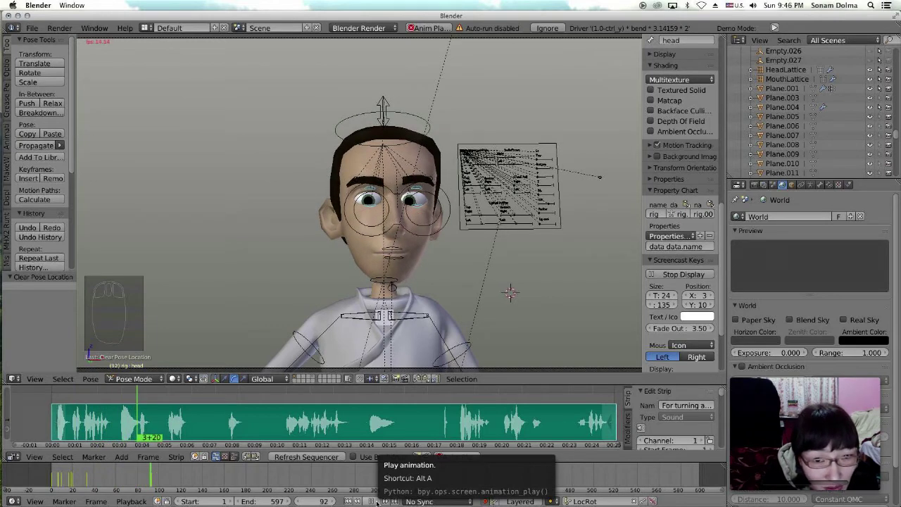
click(376, 501)
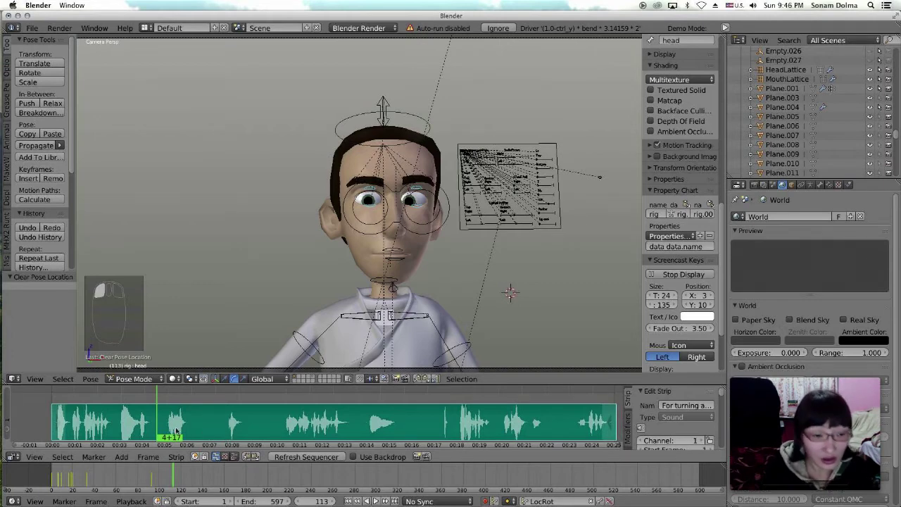
right_click(148, 426)
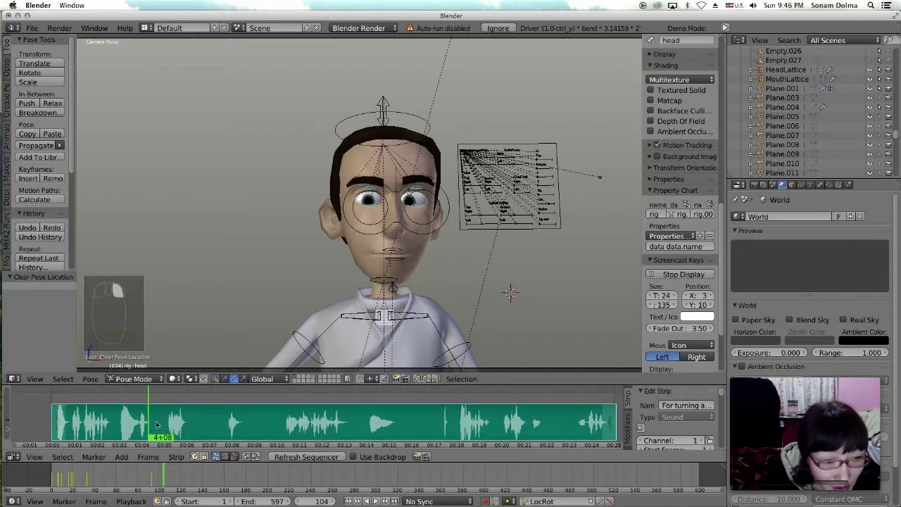
right_click(154, 424)
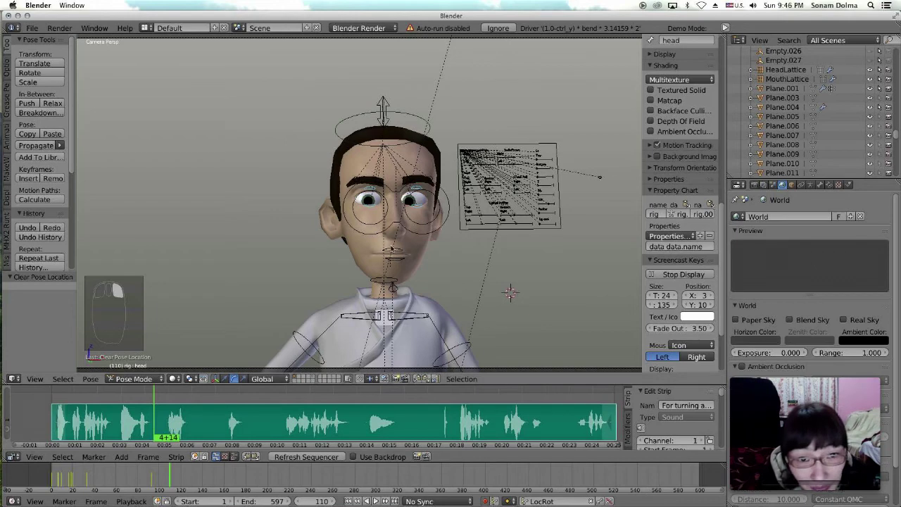
Step: At frame 110, nudge BotLid.R about -0.001 on X and Z, and move EyeTrack about 0.027 on X, 0.002 on Y and -0.011 on Z
right_click(371, 208)
key(g)
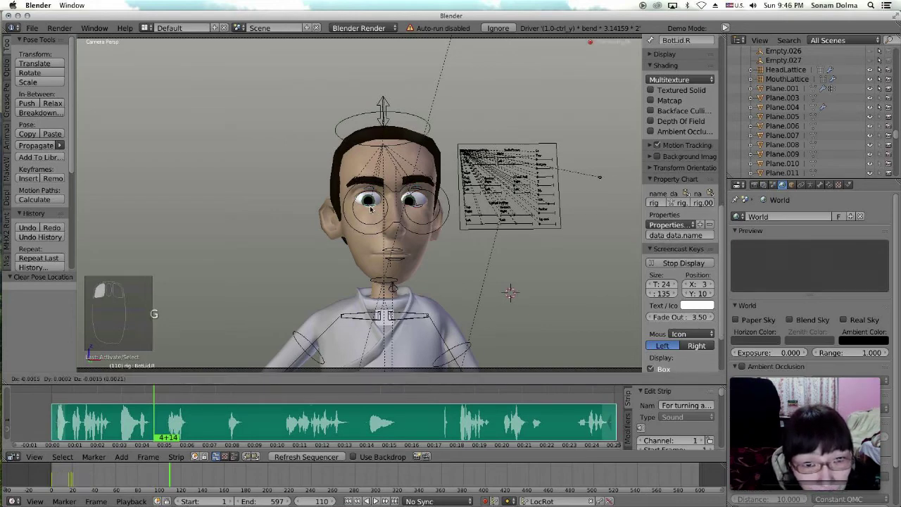
click(405, 226)
right_click(427, 234)
key(g)
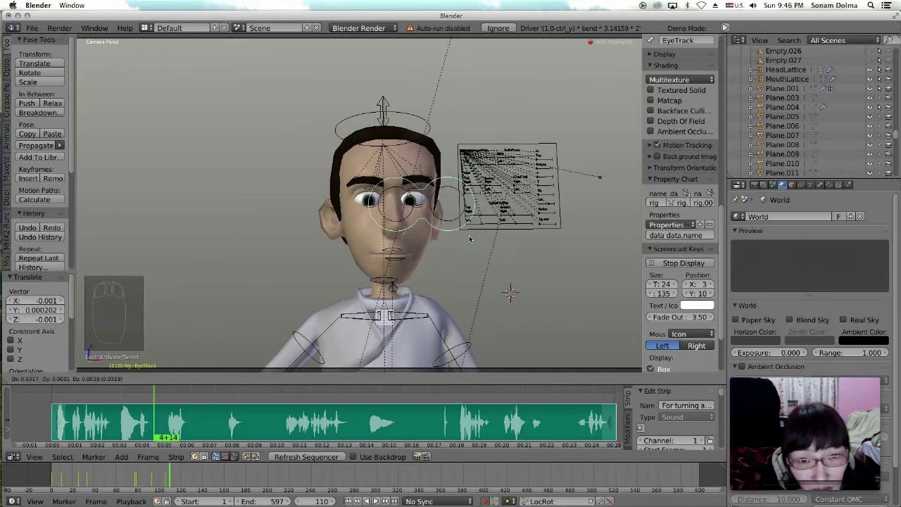
click(468, 248)
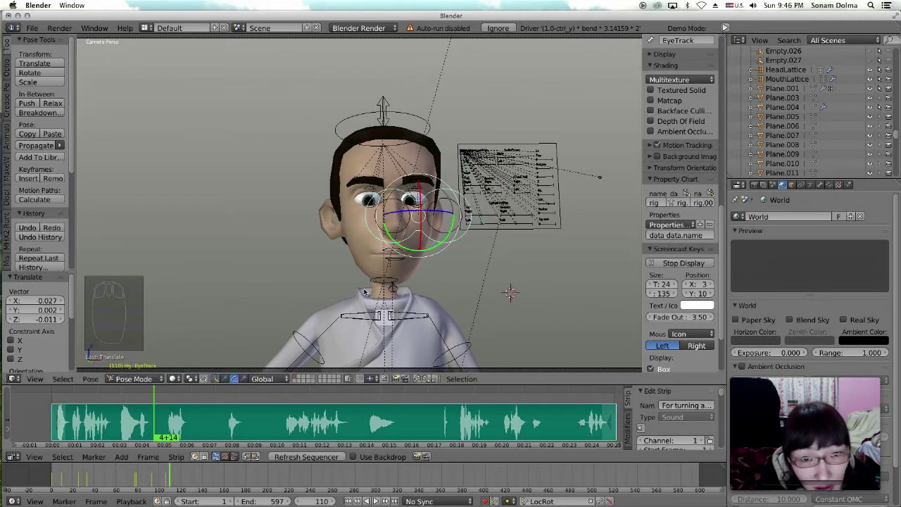
Step: Return to frame 1 and set the animation's end frame to 119
right_click(163, 485)
right_click(147, 482)
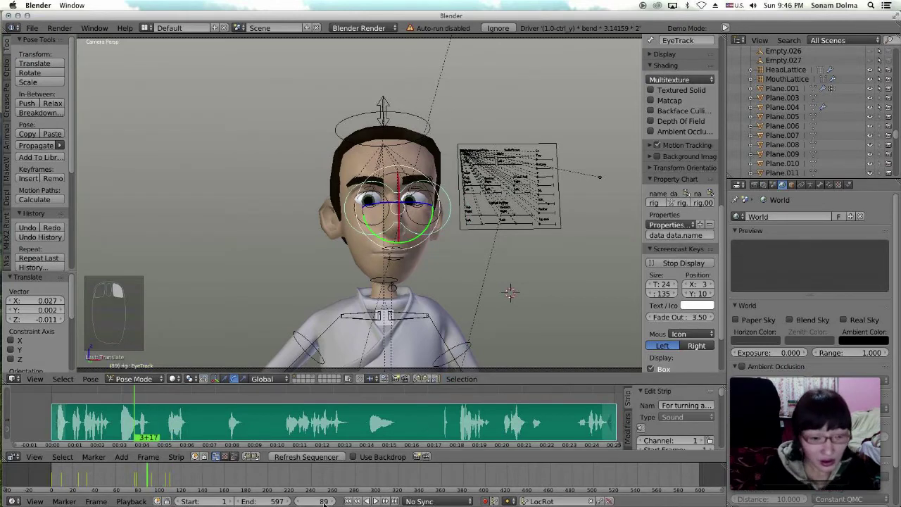
click(348, 501)
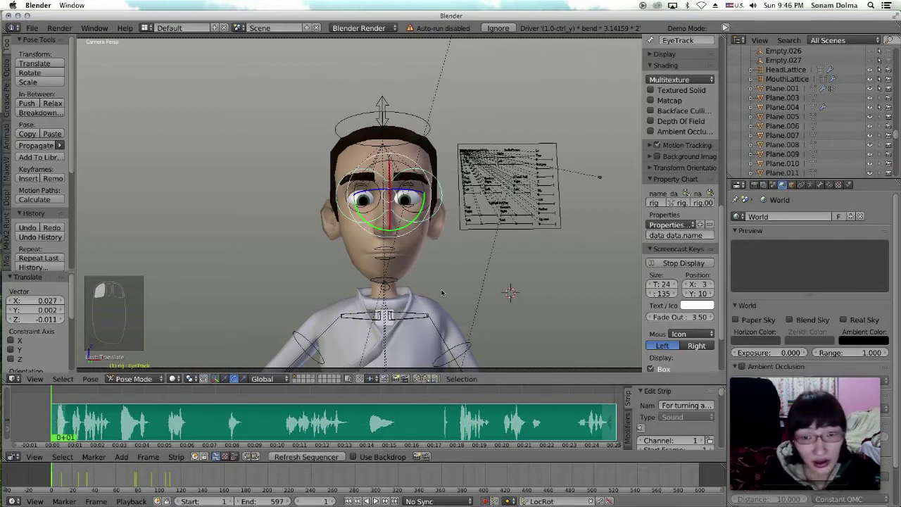
mouse_move(262, 502)
mouse_down()
mouse_move(270, 502)
mouse_move(203, 502)
mouse_up()
click(236, 502)
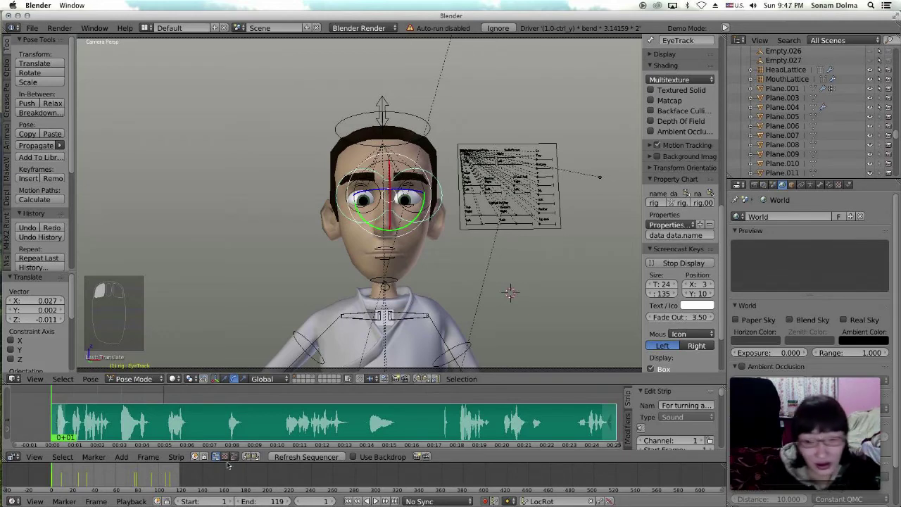
Step: Enable Only Render in the viewport display to hide the rig controls, leaving World Background off
click(754, 185)
click(805, 380)
drag(804, 381, 153, 46)
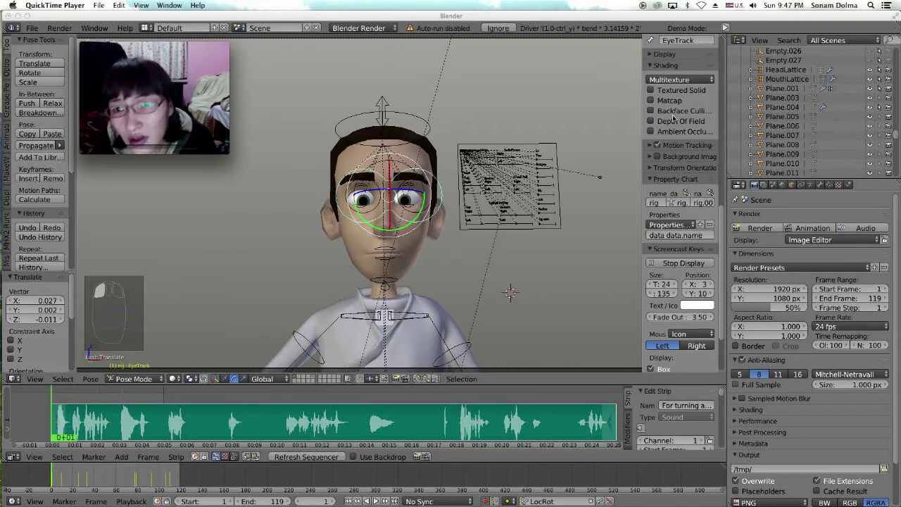
click(654, 54)
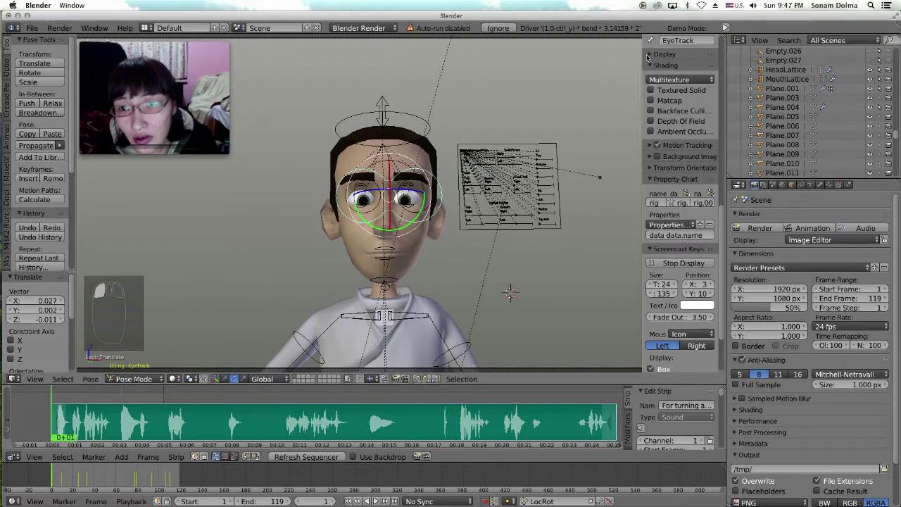
click(654, 54)
click(651, 69)
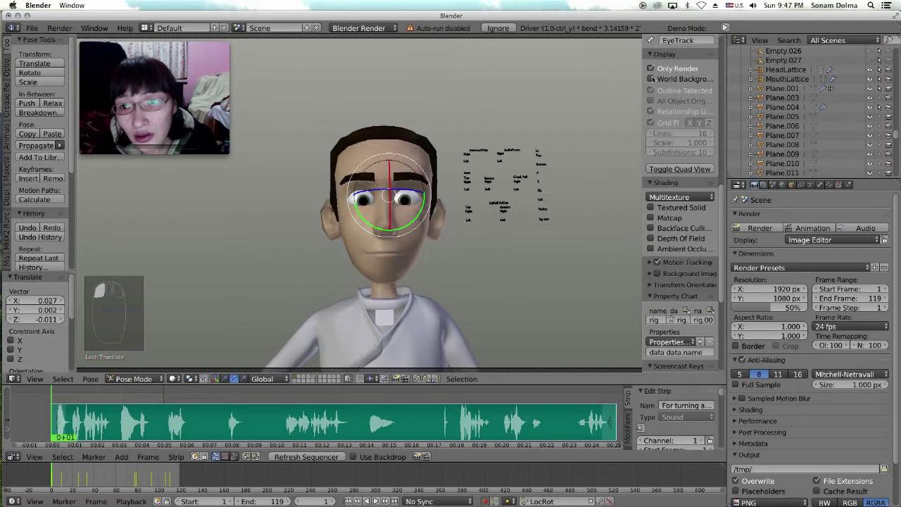
click(651, 78)
click(651, 79)
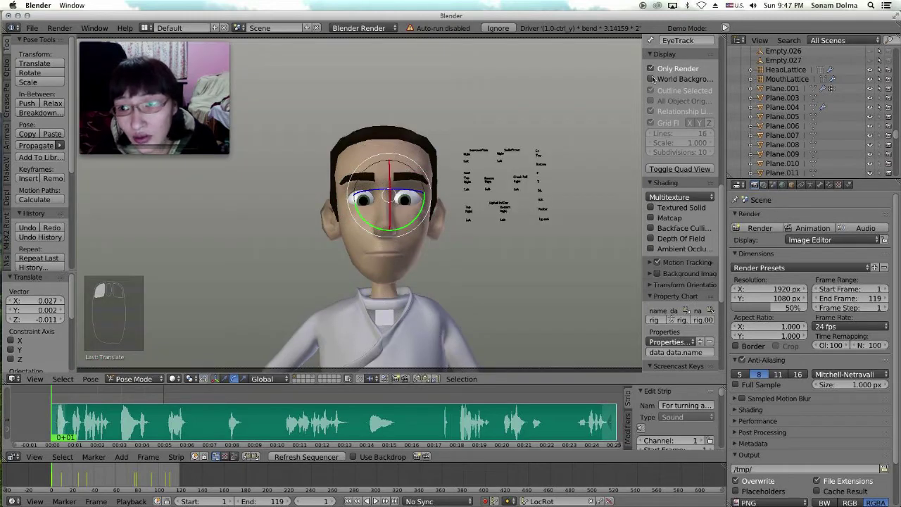
Step: Enable Environment Lighting, Paper Sky and Blend Sky in the world settings
click(783, 185)
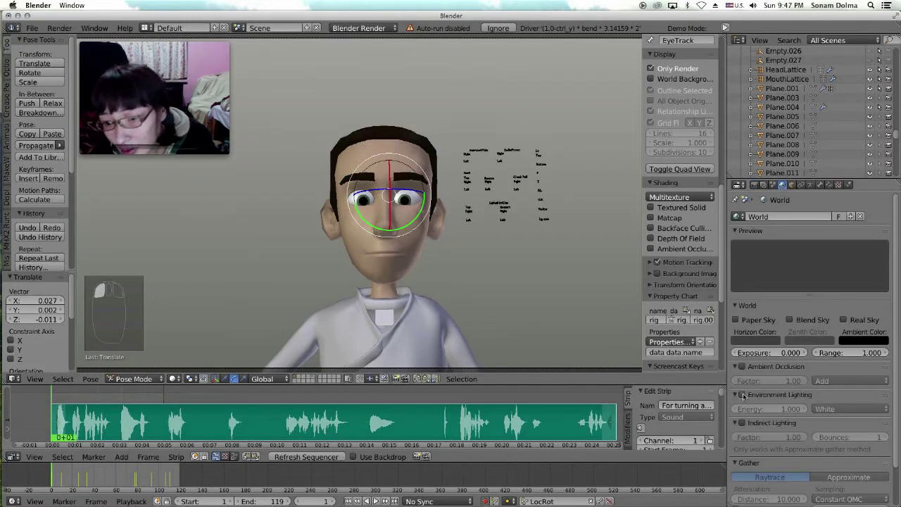
click(743, 395)
click(736, 319)
click(790, 319)
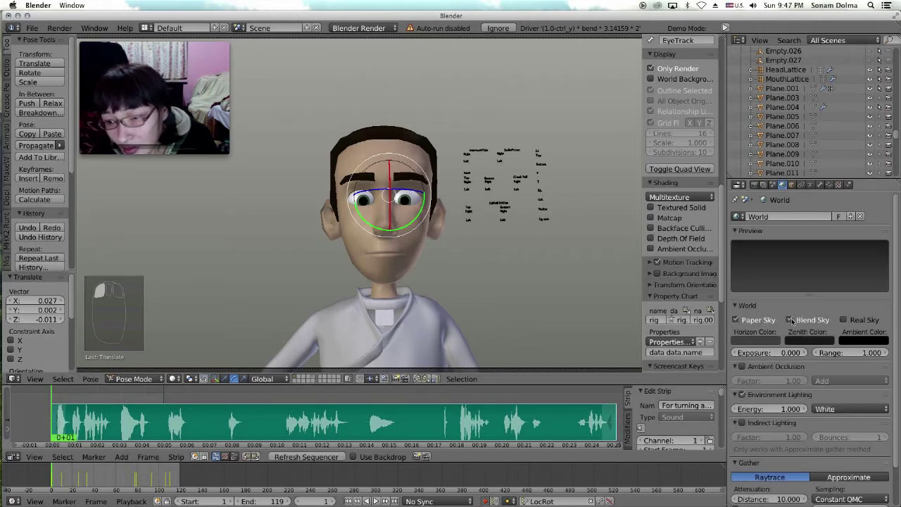
Step: Set the world's horizon colour to near white, 0.897 in each RGB channel, and the zenith colour to blue
click(773, 341)
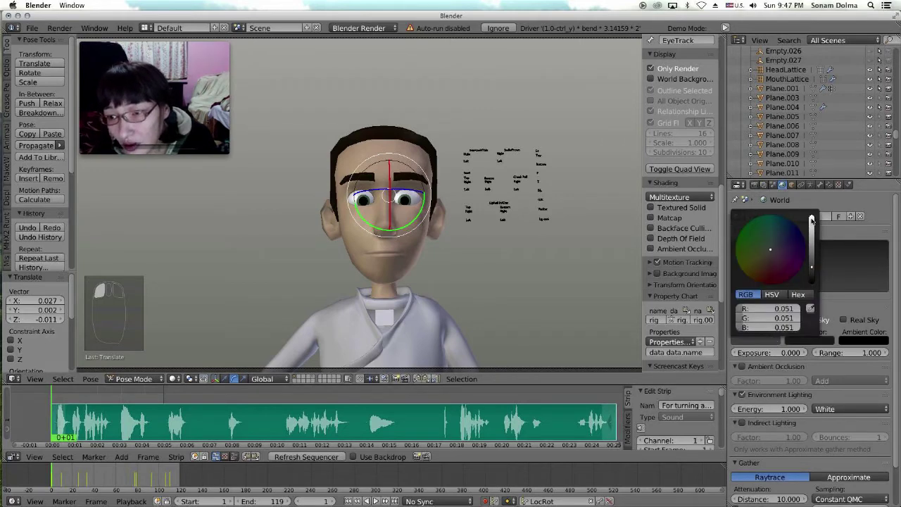
click(812, 220)
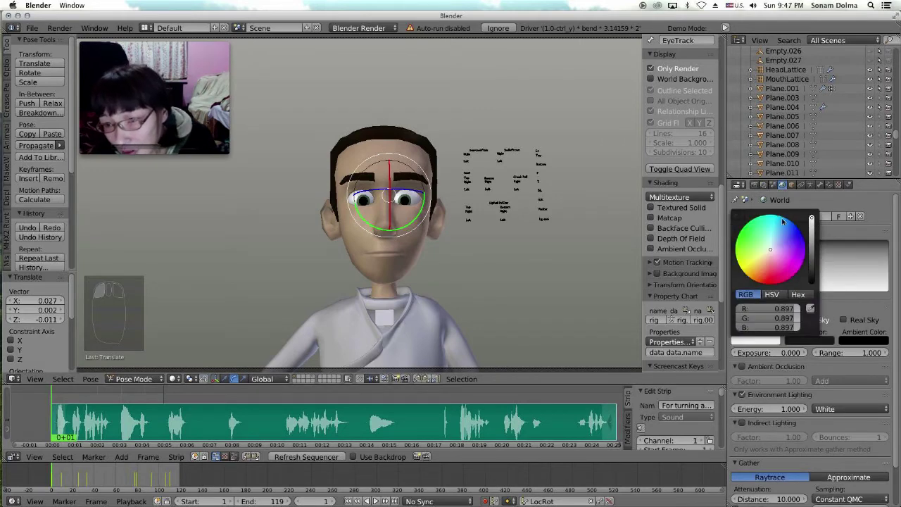
click(821, 342)
click(826, 221)
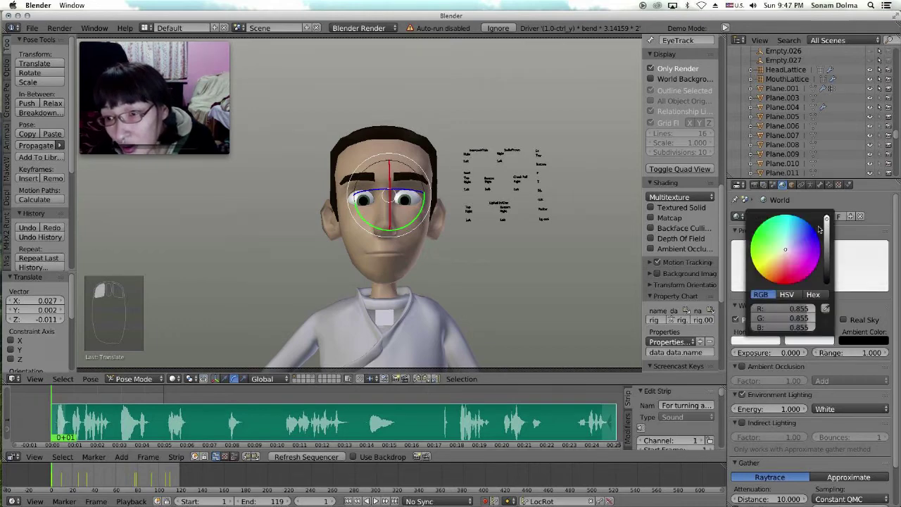
click(809, 231)
drag(807, 226, 806, 225)
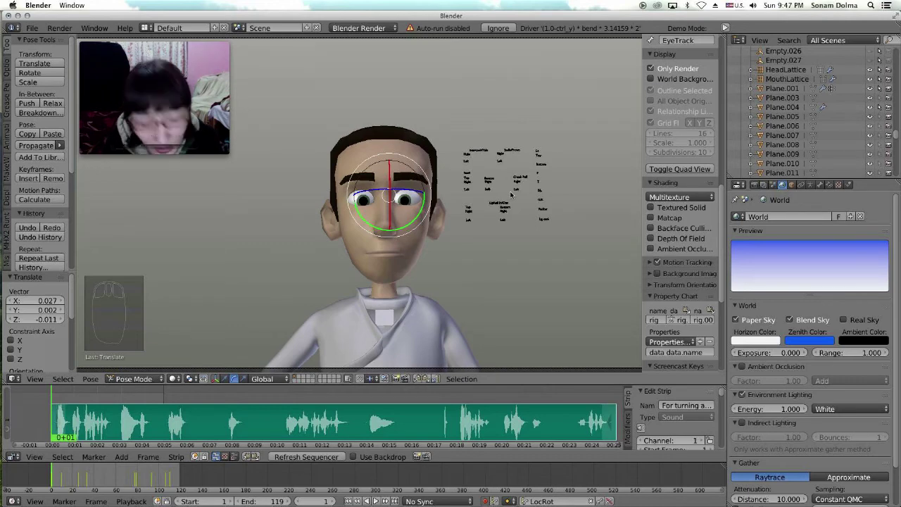
Step: Circle-select around the face control board beside the head, leave the selection tool and switch the rig to Object Mode
click(530, 212)
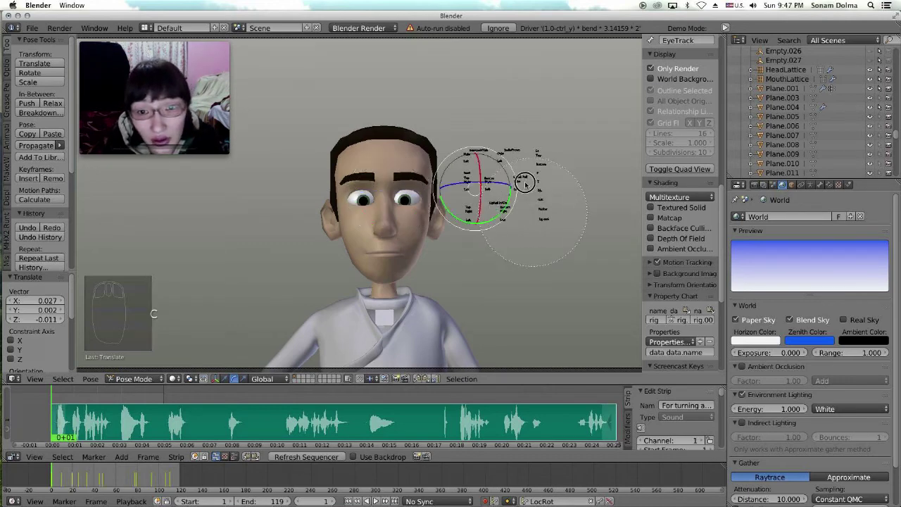
key(Escape)
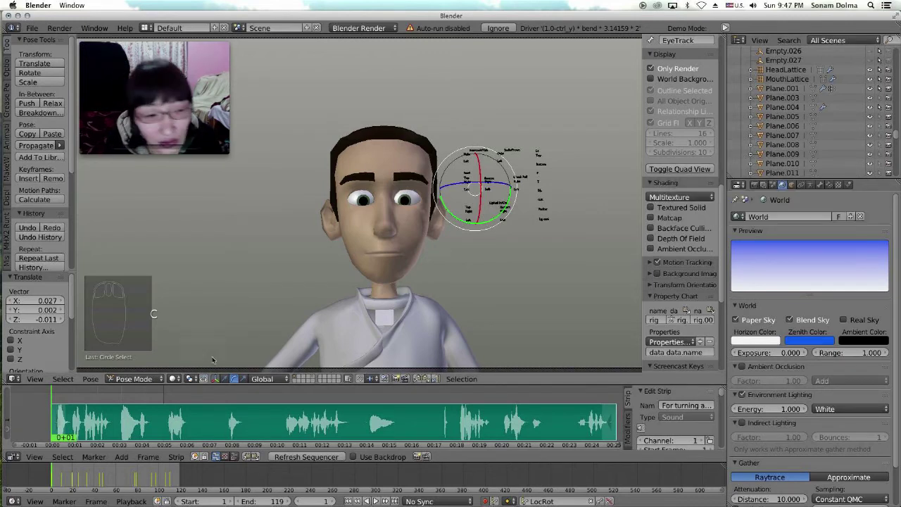
click(134, 379)
click(139, 367)
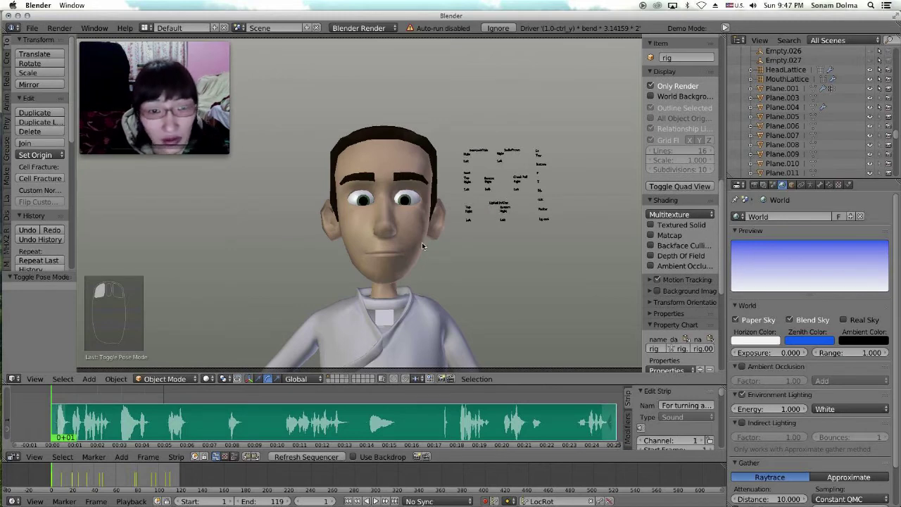
Step: Browse for the render output location and choose the Desktop folder
click(755, 185)
scroll(839, 477, down, 2)
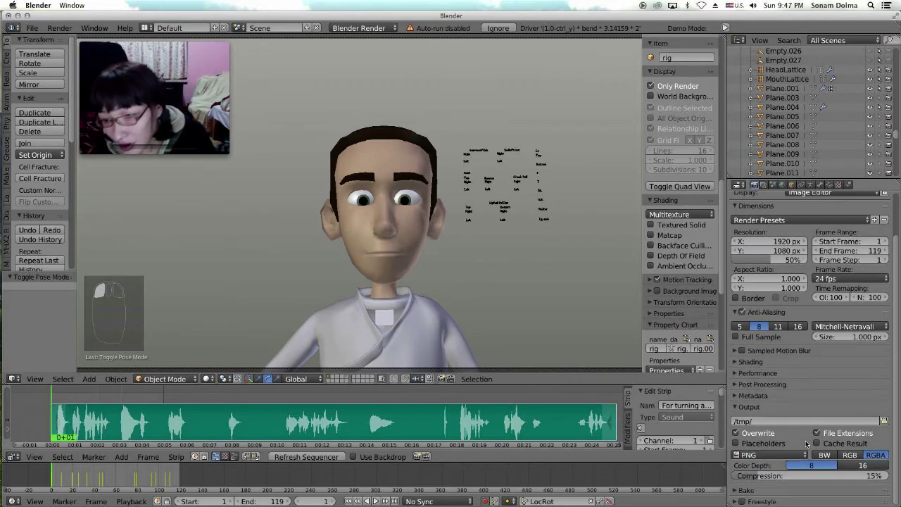
click(883, 421)
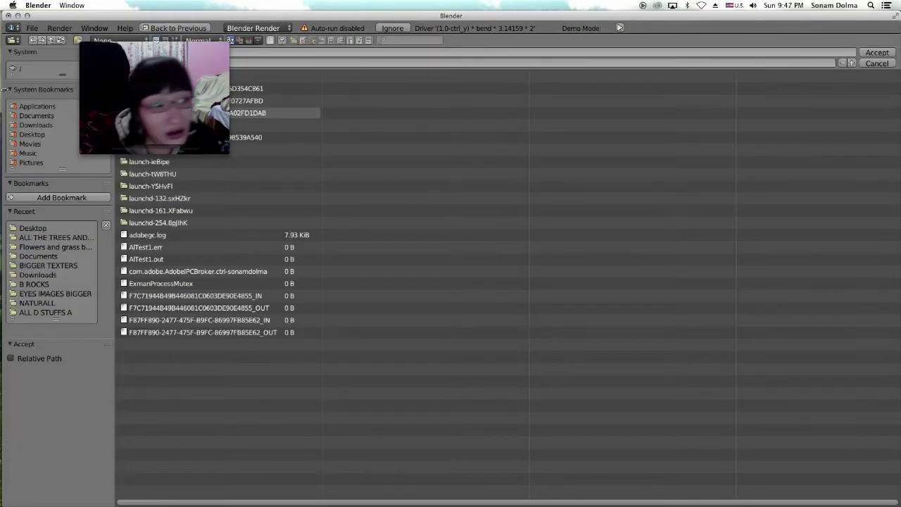
click(166, 46)
drag(165, 47, 637, 383)
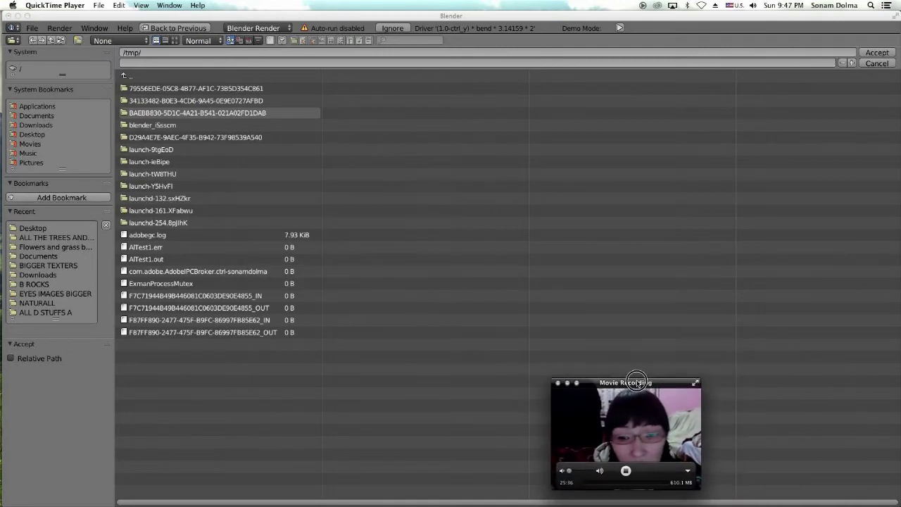
click(40, 137)
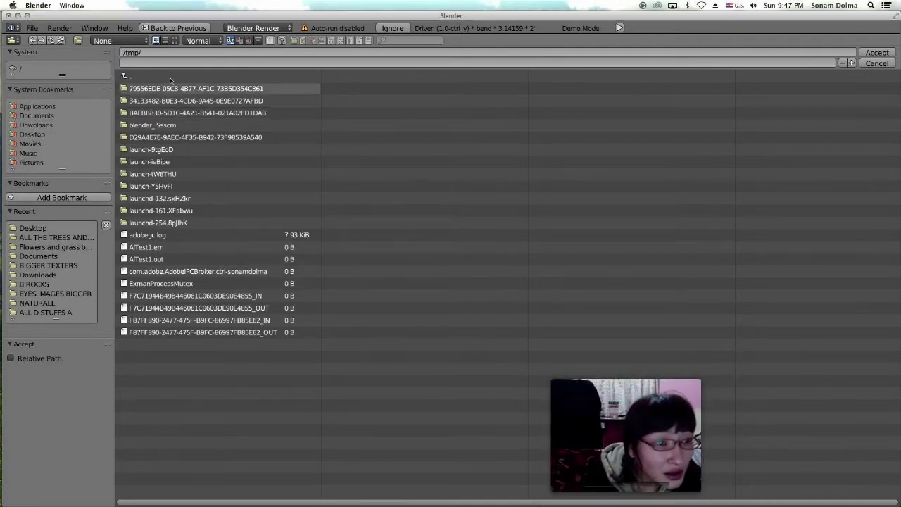
click(32, 134)
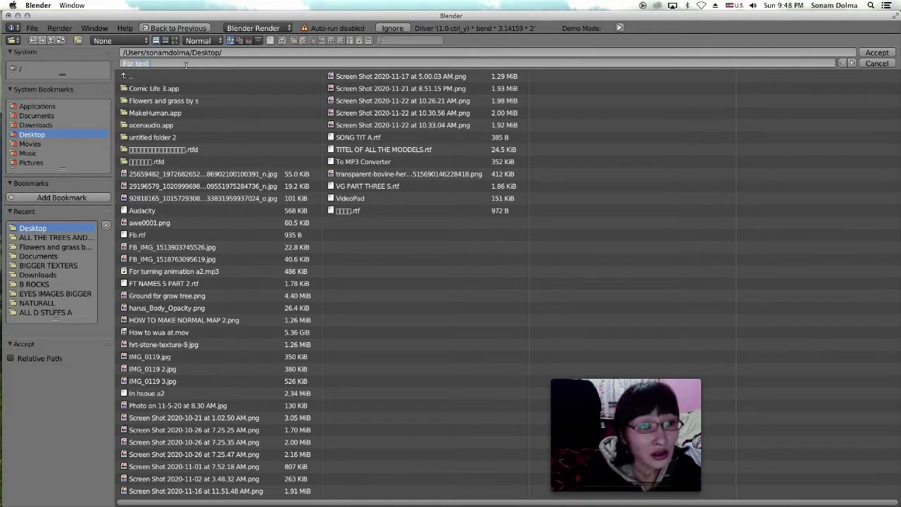
Step: Name the render output file "For testvioce a" and accept the output path
key(BackSpace)
text(stvioce a)
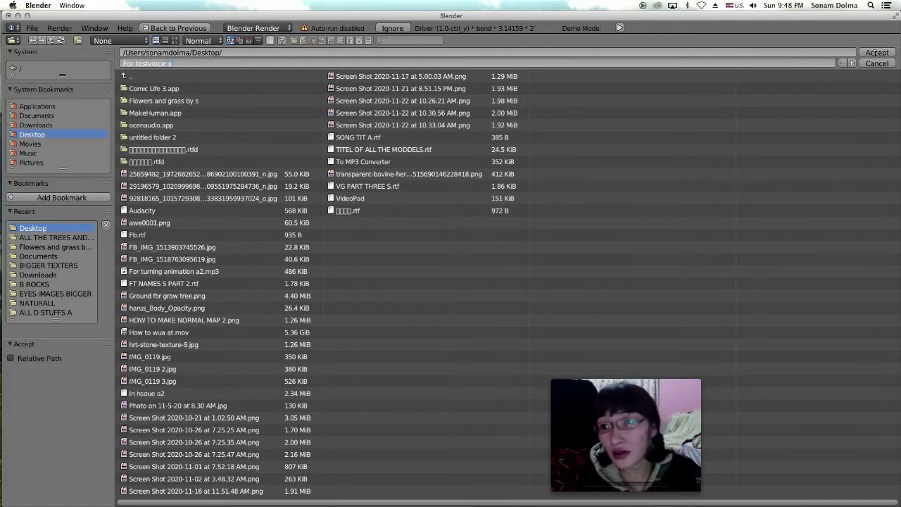
click(877, 53)
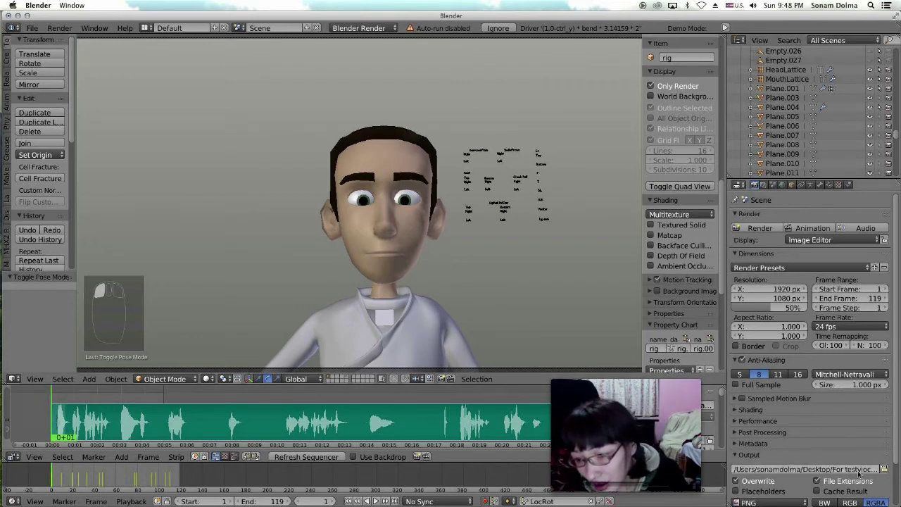
click(883, 469)
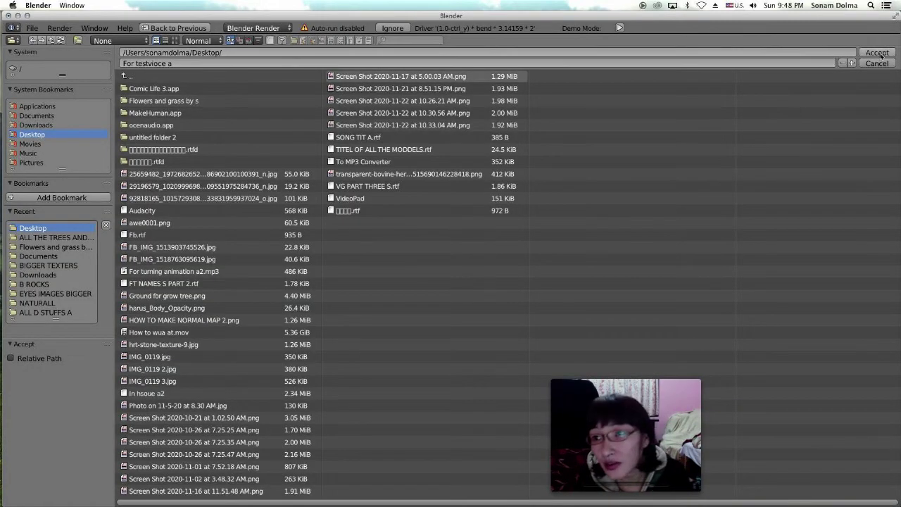
click(877, 52)
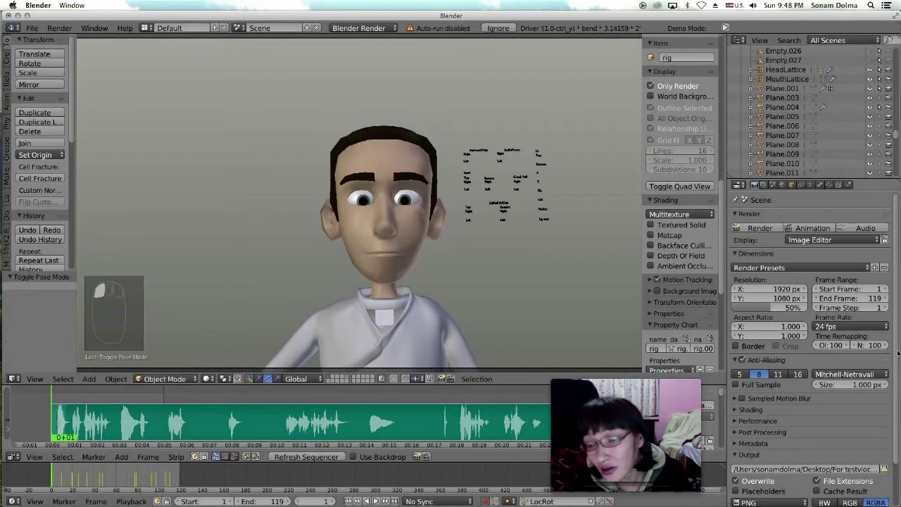
Step: Set the render output file format to FFmpeg video
click(790, 455)
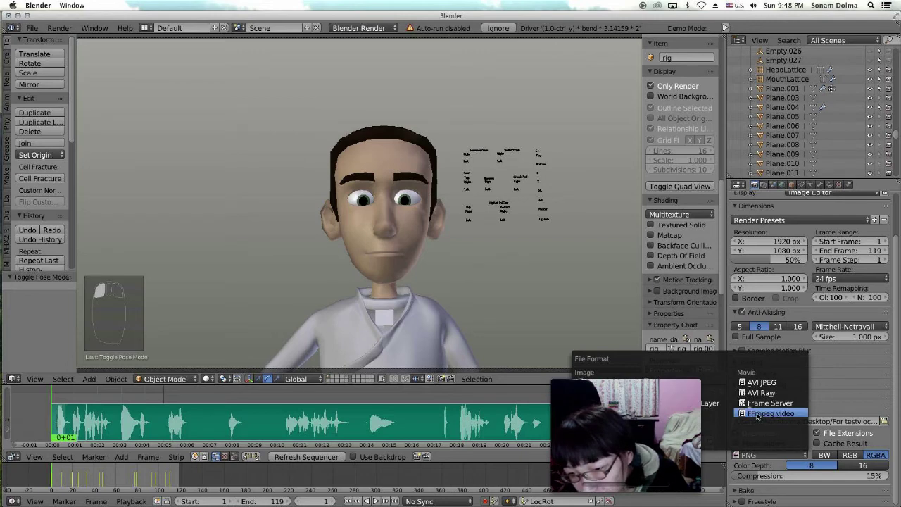
click(783, 459)
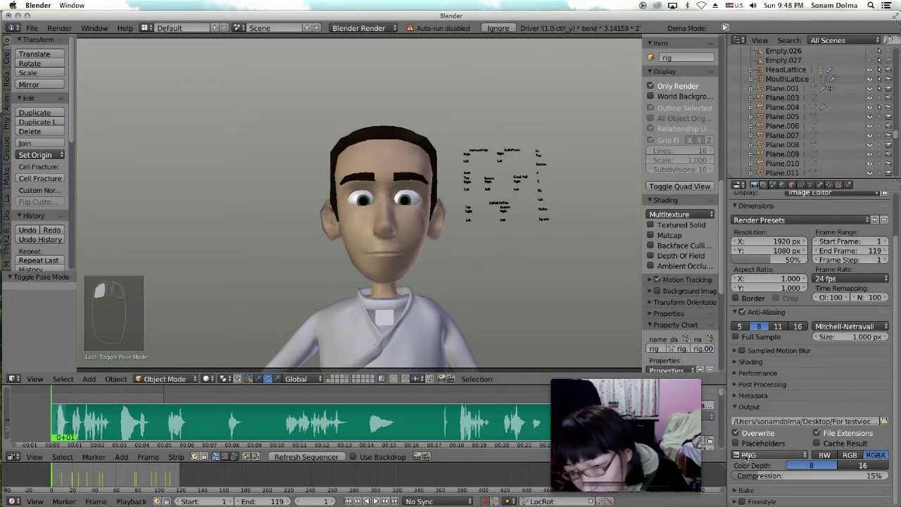
click(765, 458)
click(756, 416)
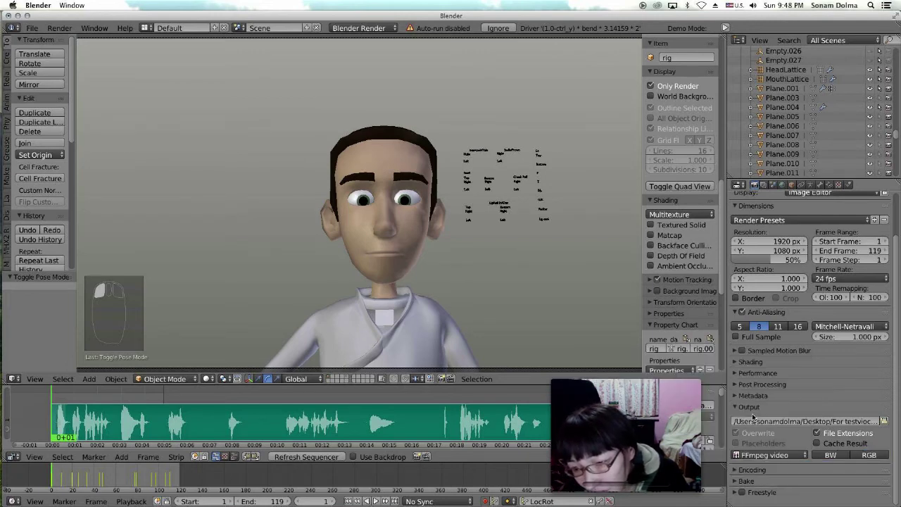
Step: Expand the render encoding settings and set the audio codec to MP3
click(739, 470)
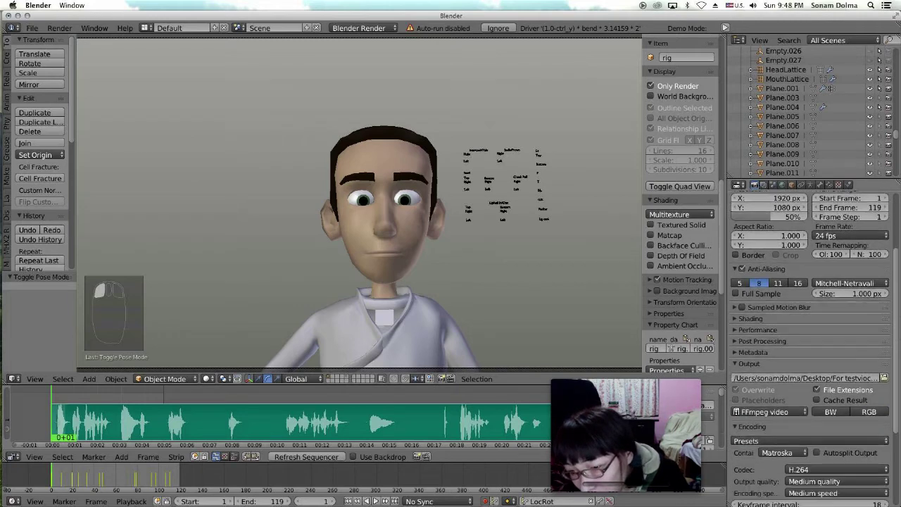
scroll(896, 377, down, 5)
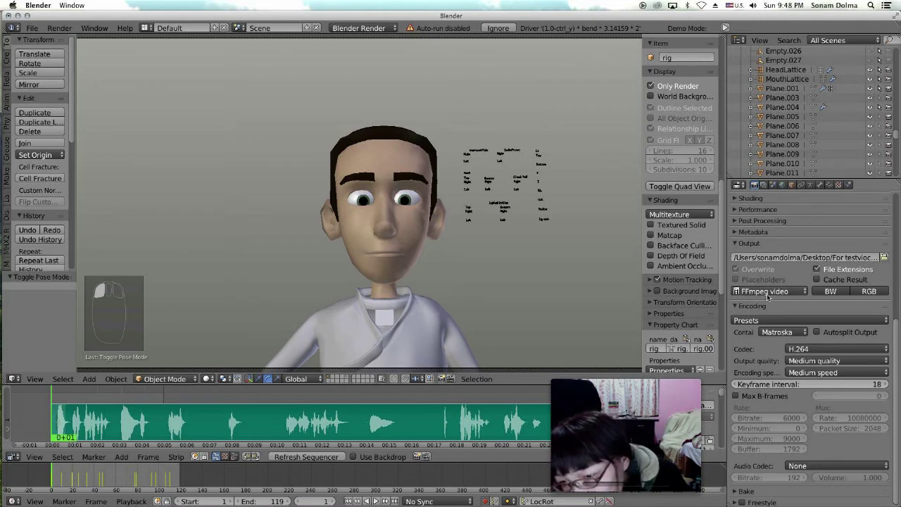
scroll(832, 426, down, 1)
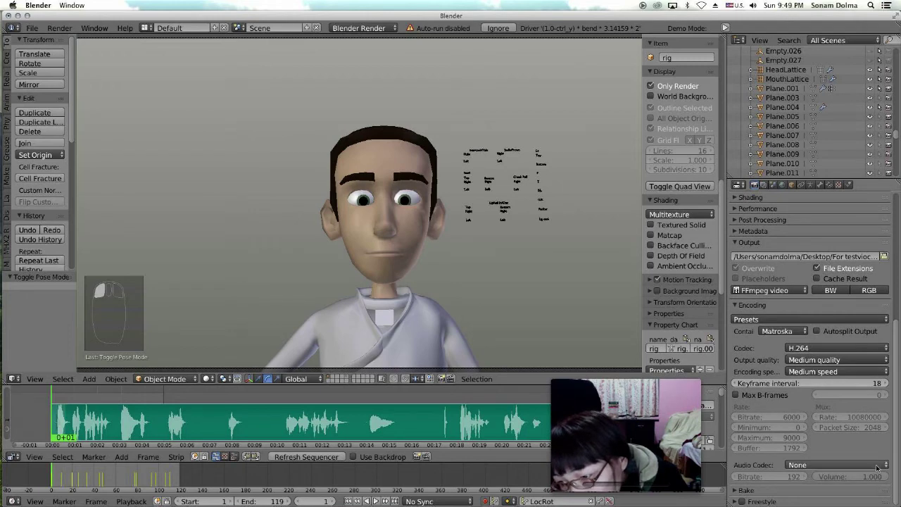
click(834, 464)
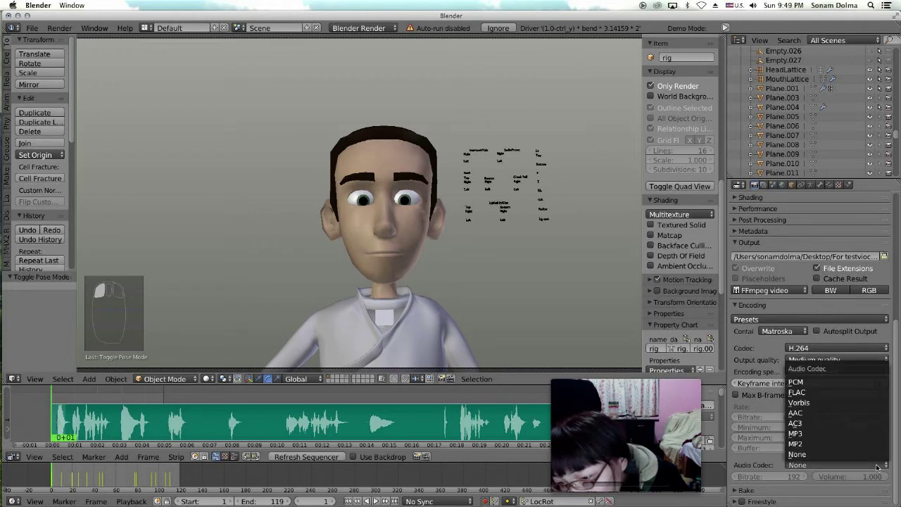
click(779, 432)
click(817, 471)
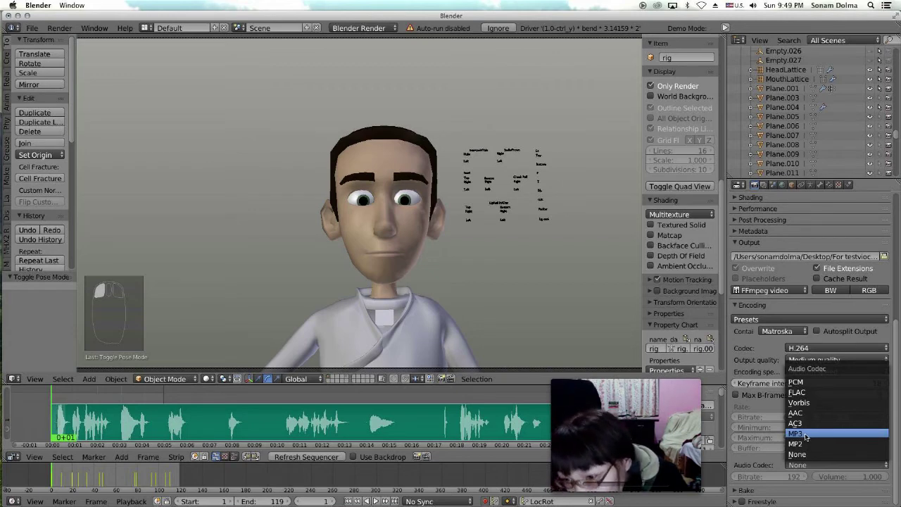
click(806, 435)
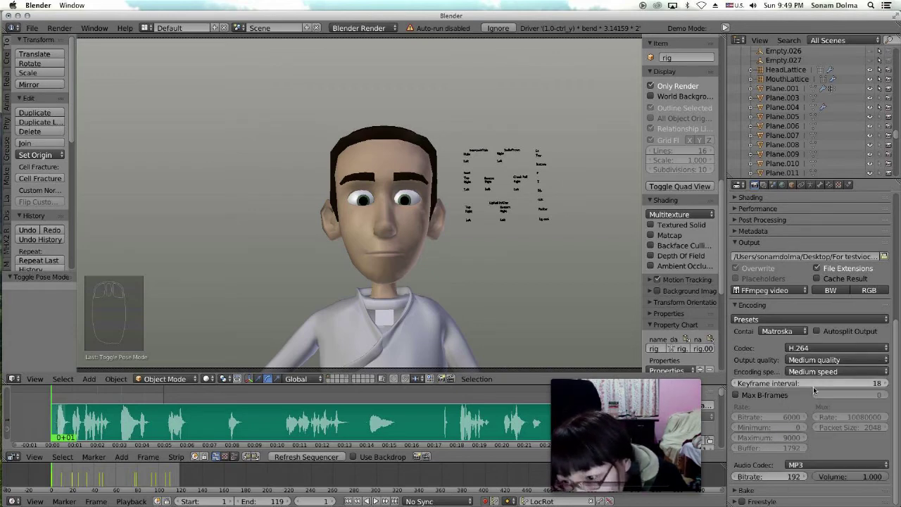
Step: Enable the World Background display in the 3D view
scroll(790, 323, up, 5)
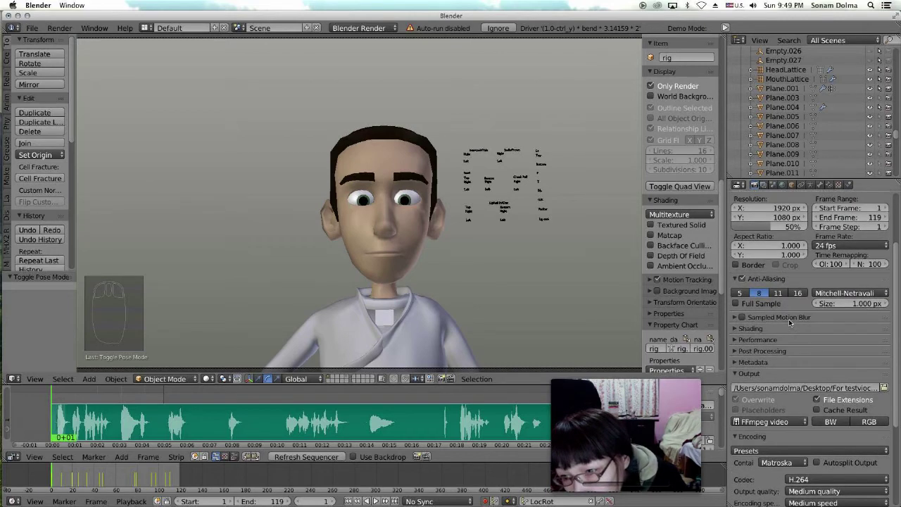
scroll(789, 323, up, 3)
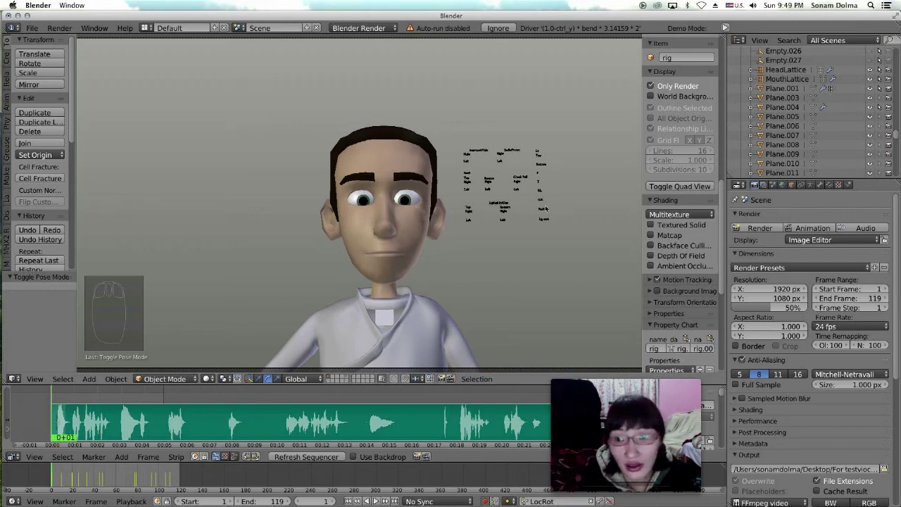
click(650, 96)
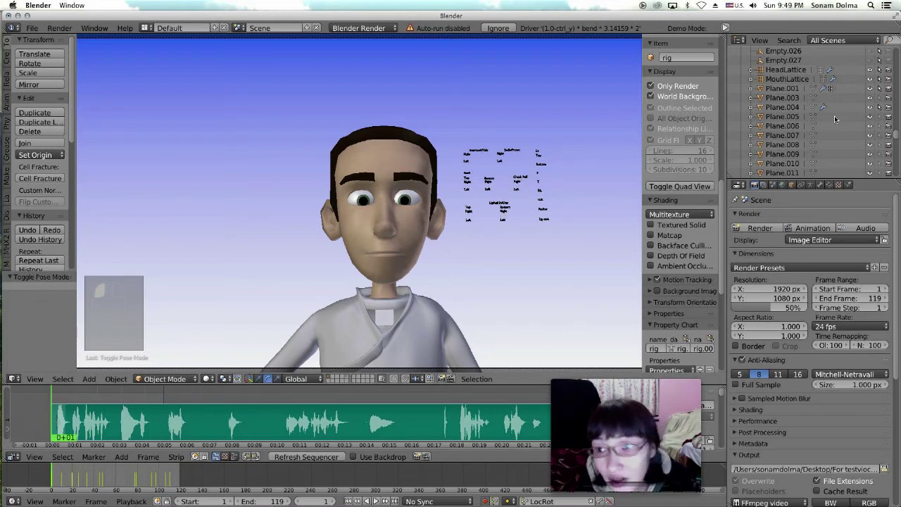
scroll(809, 97, up, 1)
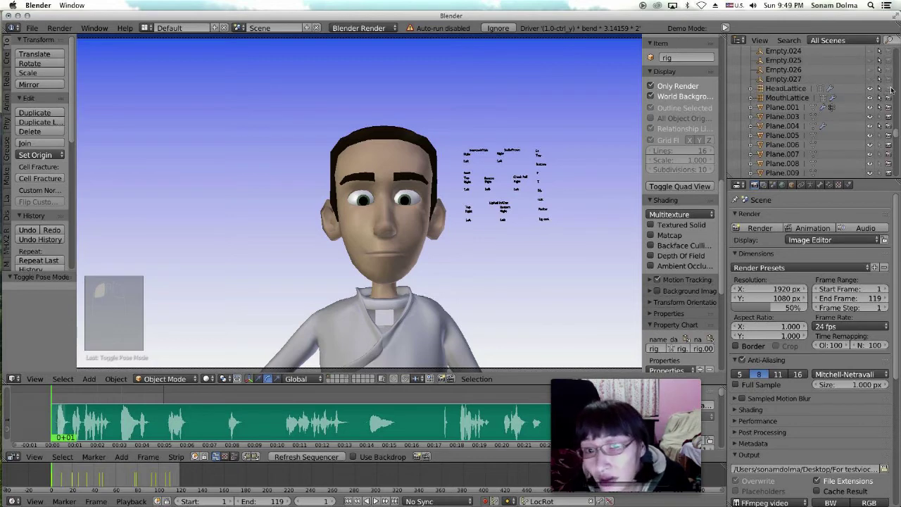
click(888, 108)
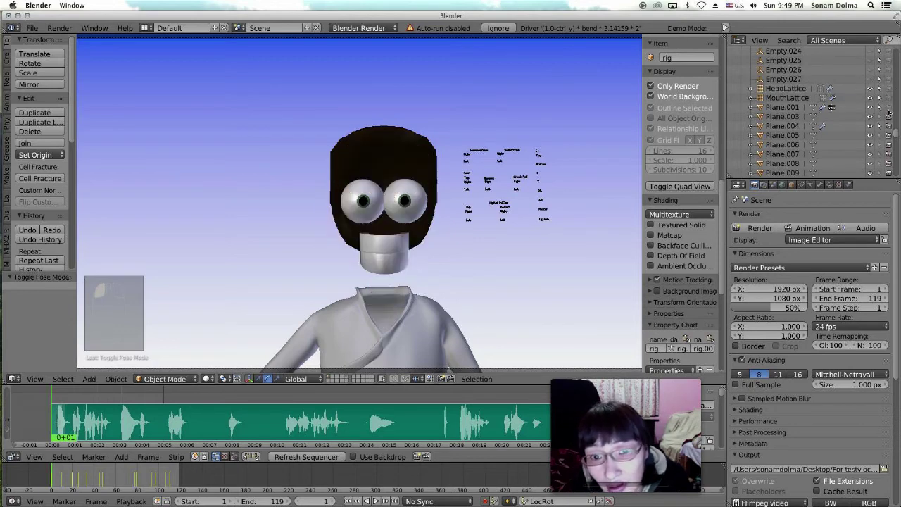
click(888, 107)
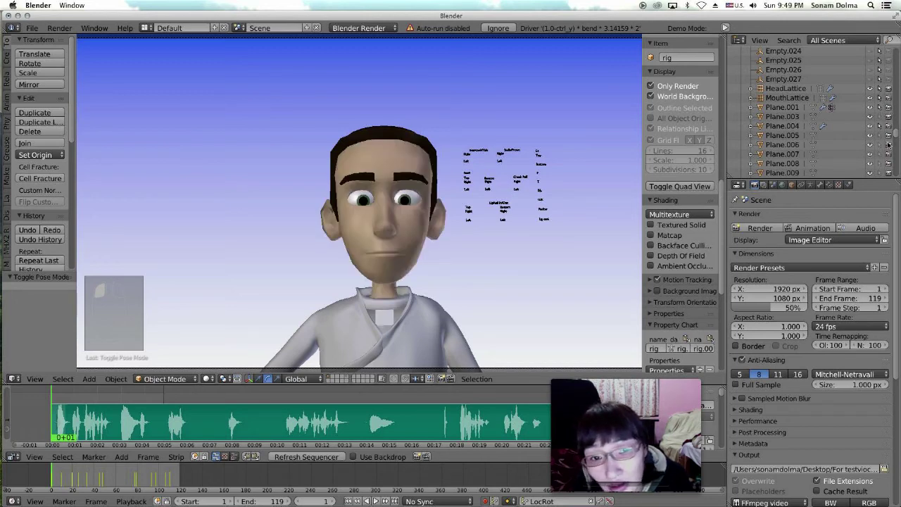
Step: Disable rendering for all face control board labels, from Text through Text.031
scroll(891, 151, down, 5)
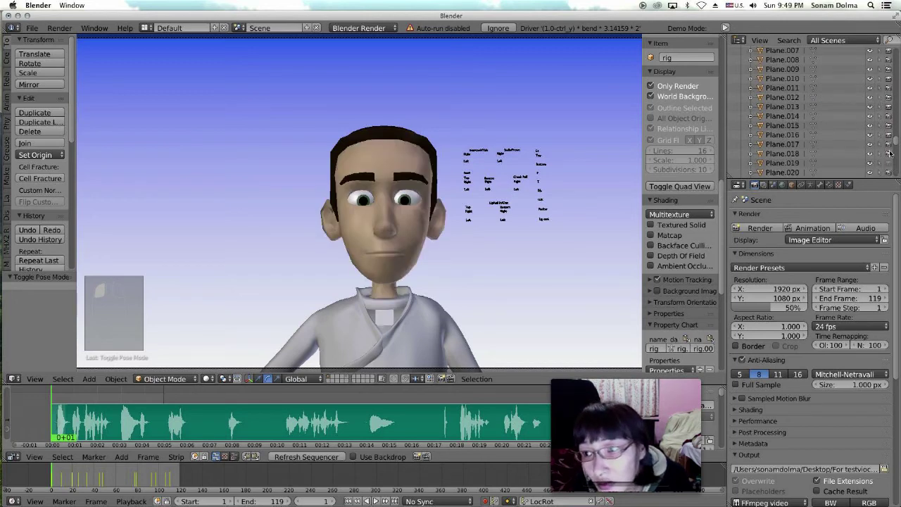
scroll(886, 135, down, 8)
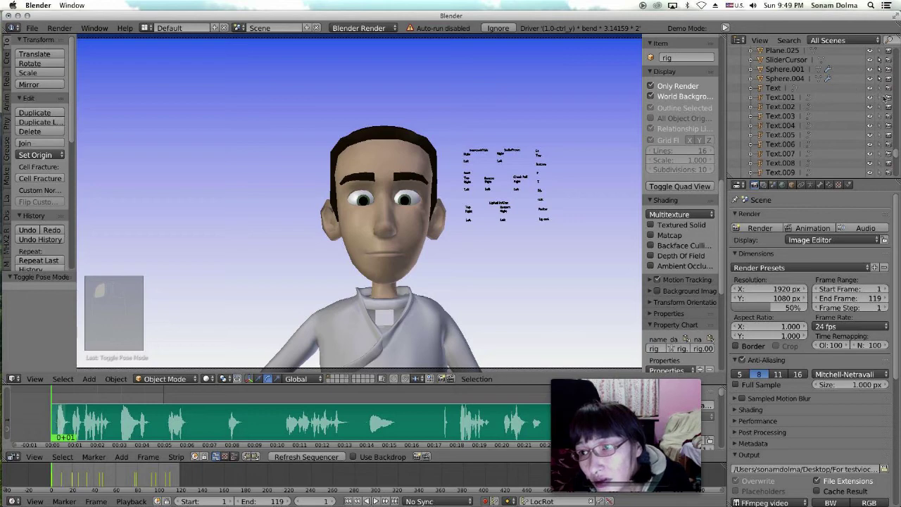
click(888, 88)
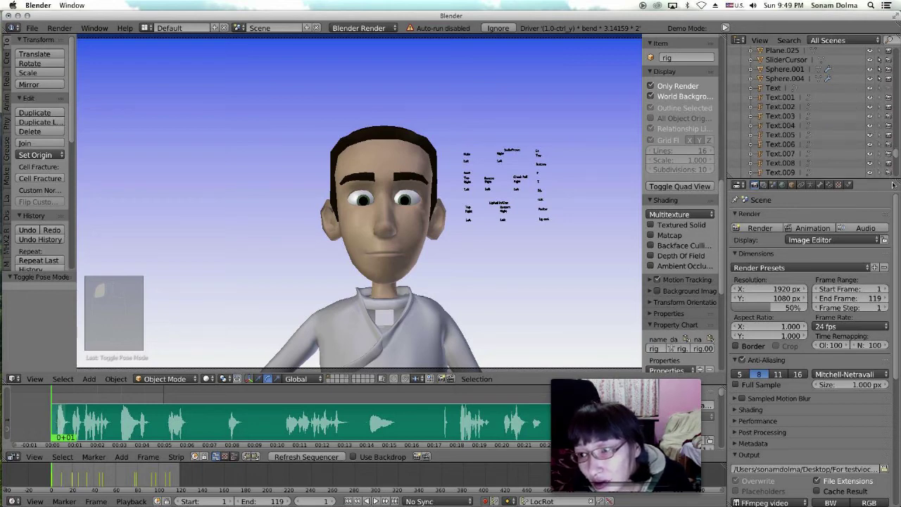
drag(889, 99, 890, 167)
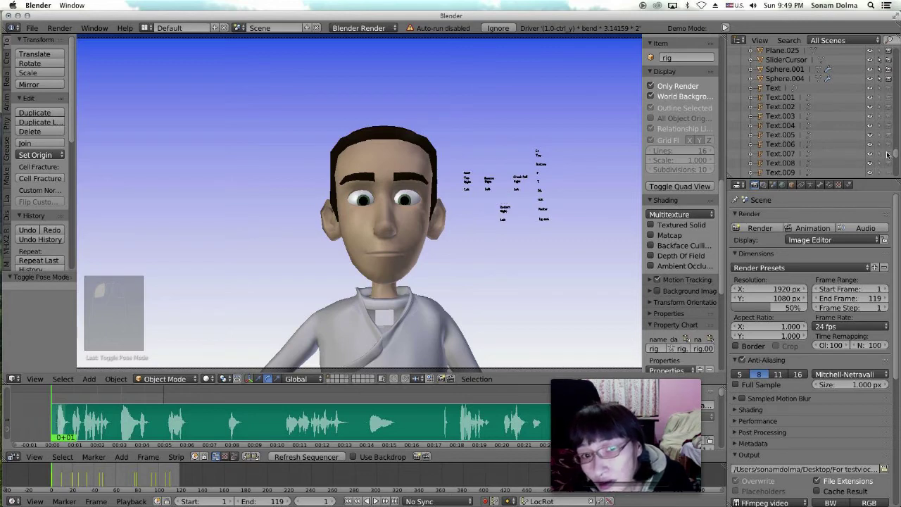
scroll(880, 147, down, 3)
drag(889, 107, 893, 156)
scroll(893, 159, down, 3)
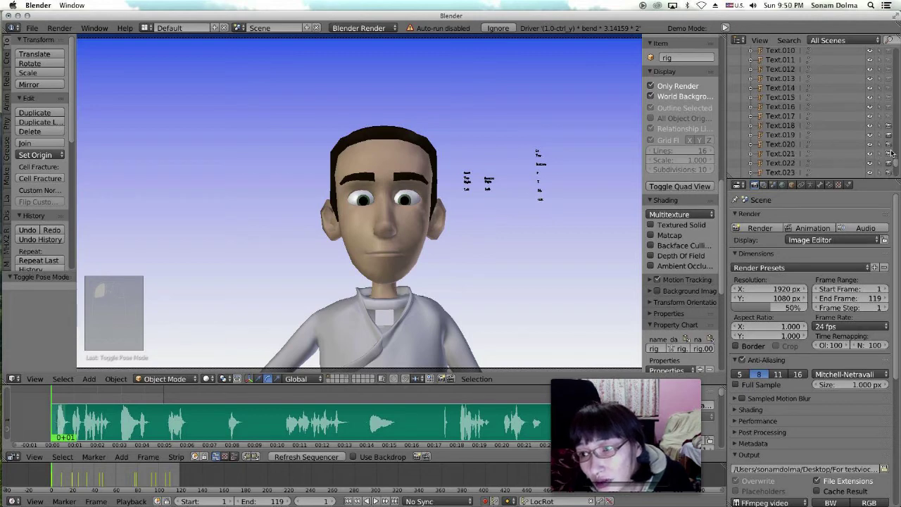
drag(890, 108, 888, 173)
scroll(889, 138, down, 3)
scroll(889, 139, down, 2)
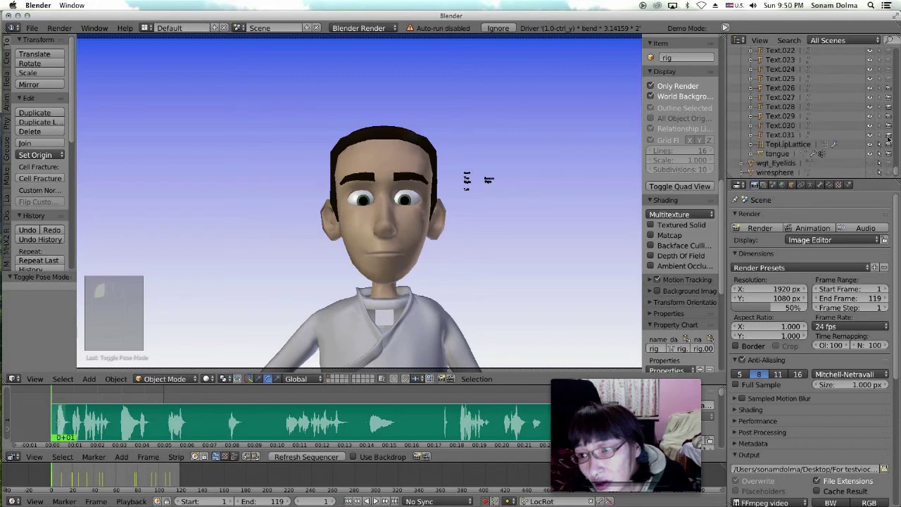
drag(889, 89, 889, 157)
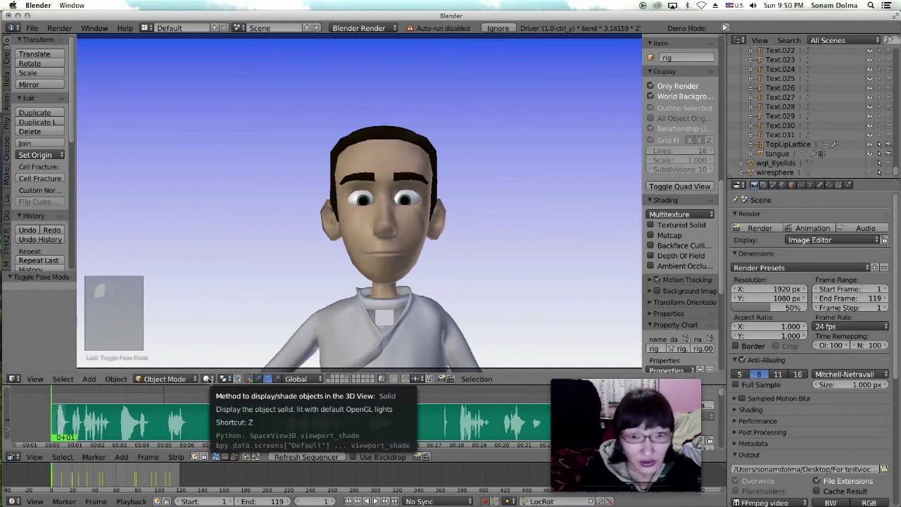
Step: Render the 3D view as an OpenGL animation and minimize the Blender window
ctrl+click(451, 379)
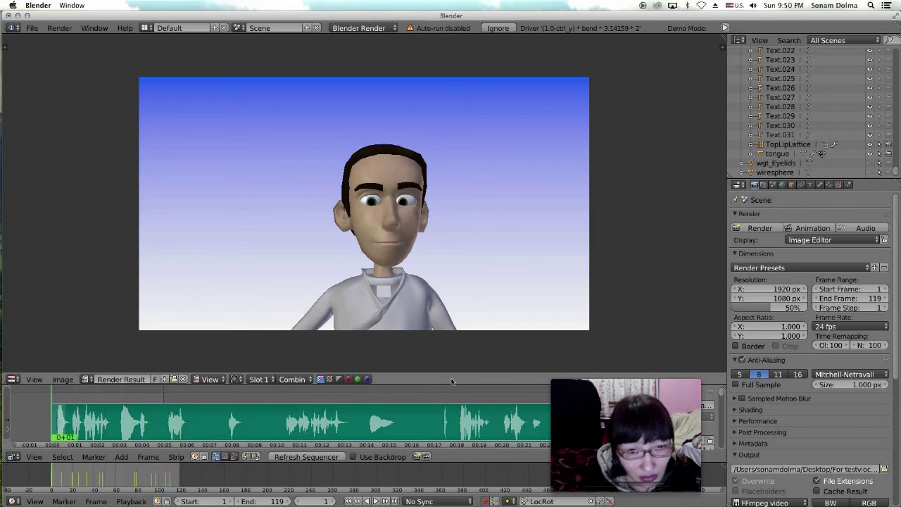
click(17, 16)
Step: Play the rendered "For testvioce a0001-0119" video from the desktop in 5KPlayer, and close the player
double_click(778, 432)
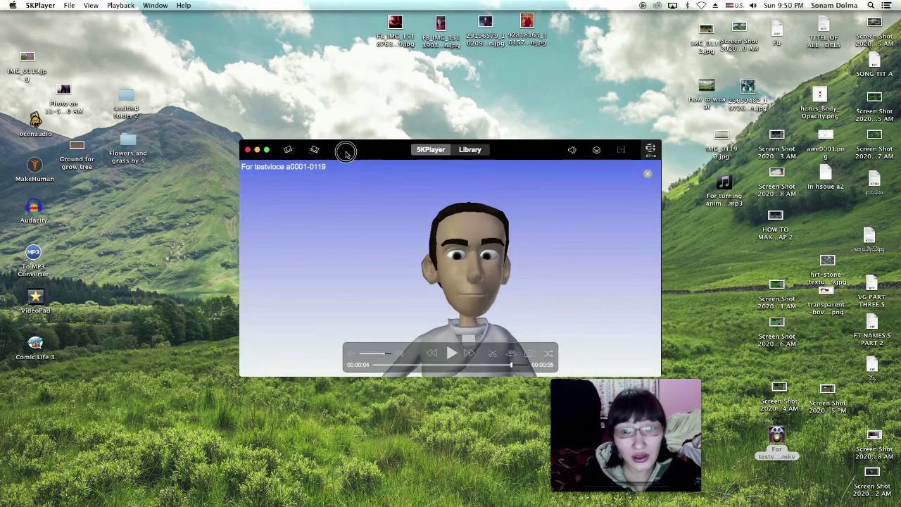
drag(346, 150, 341, 143)
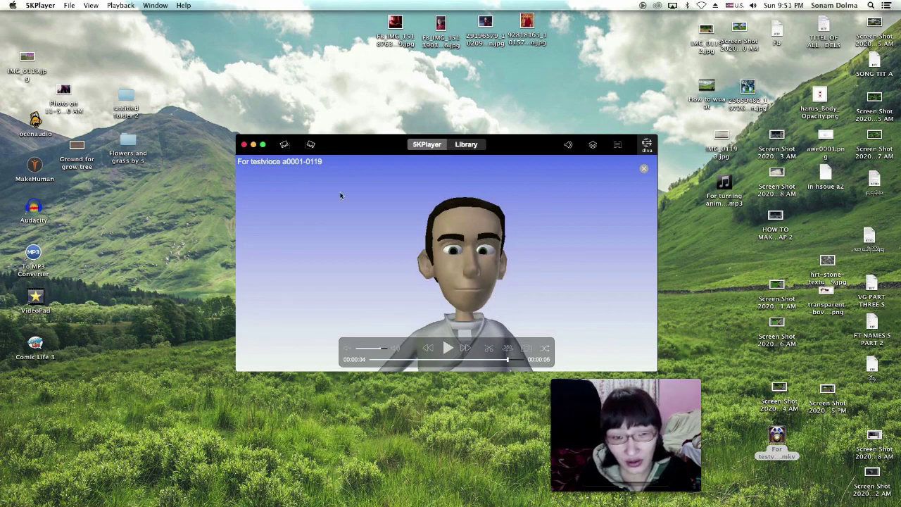
click(244, 144)
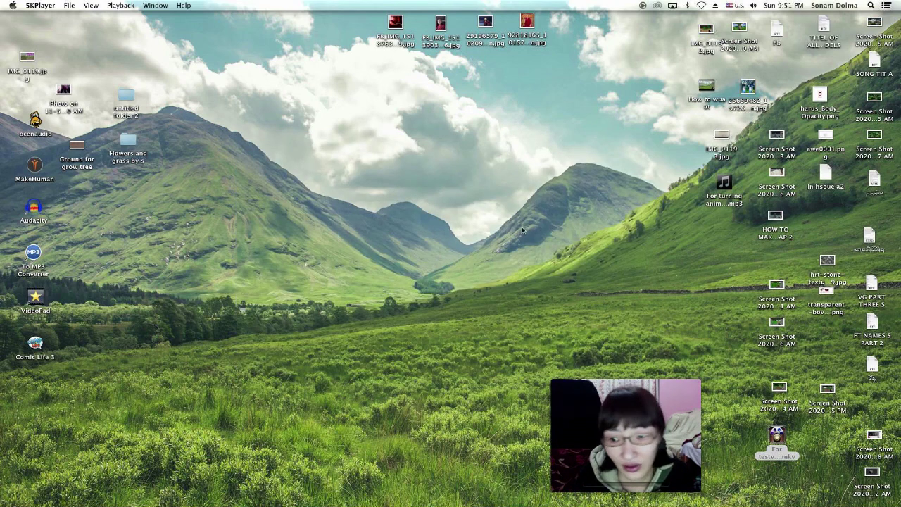
mouse_move(3, 492)
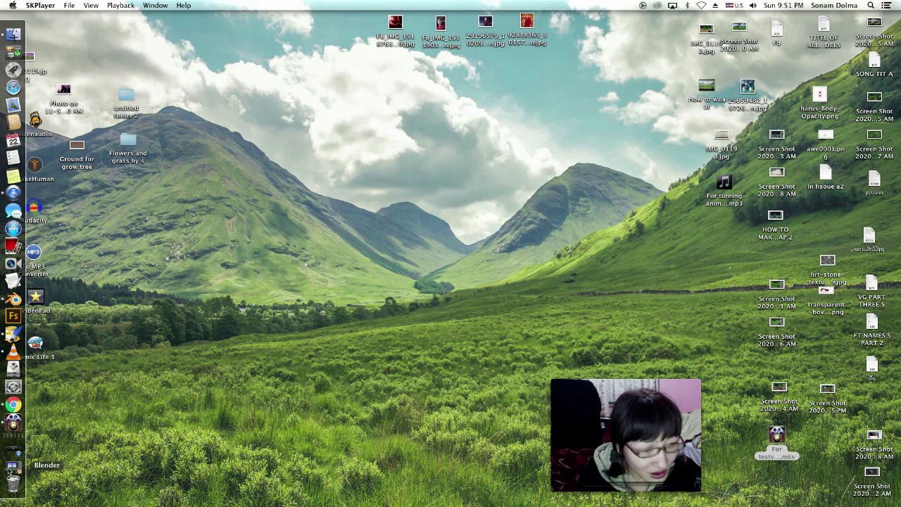
click(14, 448)
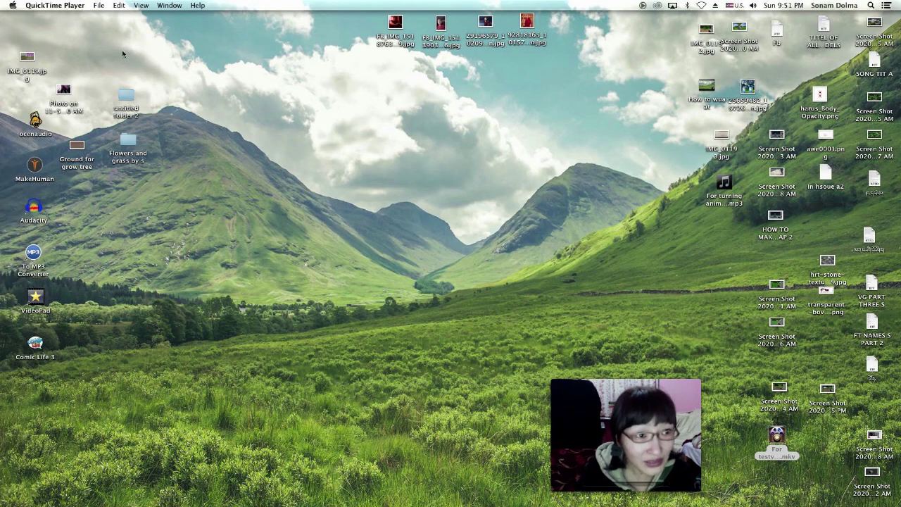